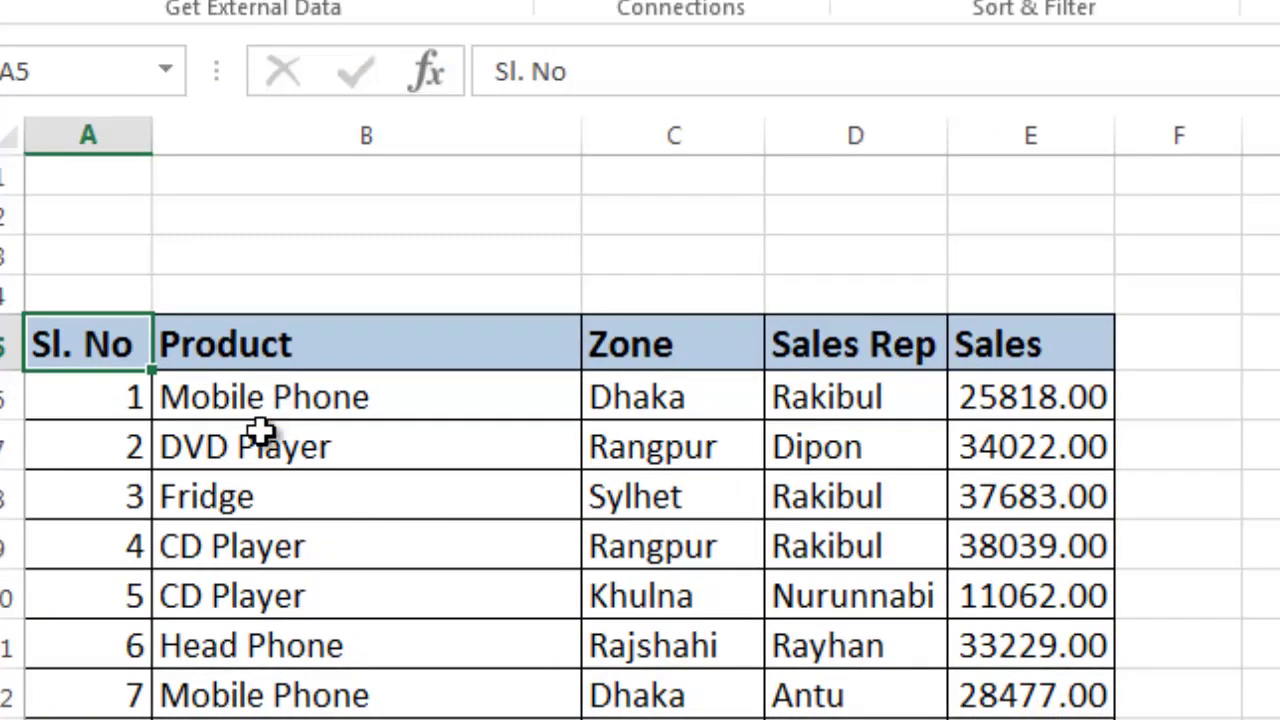
# Step: Examine the Product column of the sales table for product names that occur more than once
pyautogui.click(257, 403)
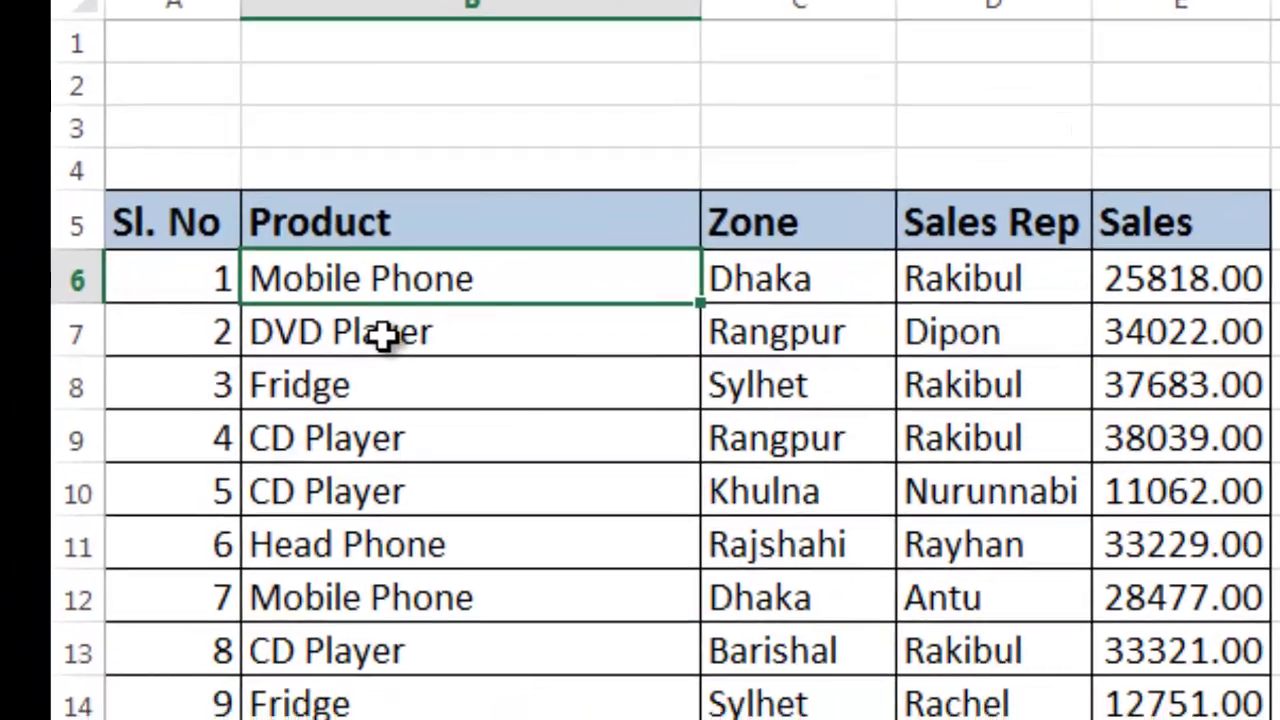
pyautogui.scroll(-1, 423, 300)
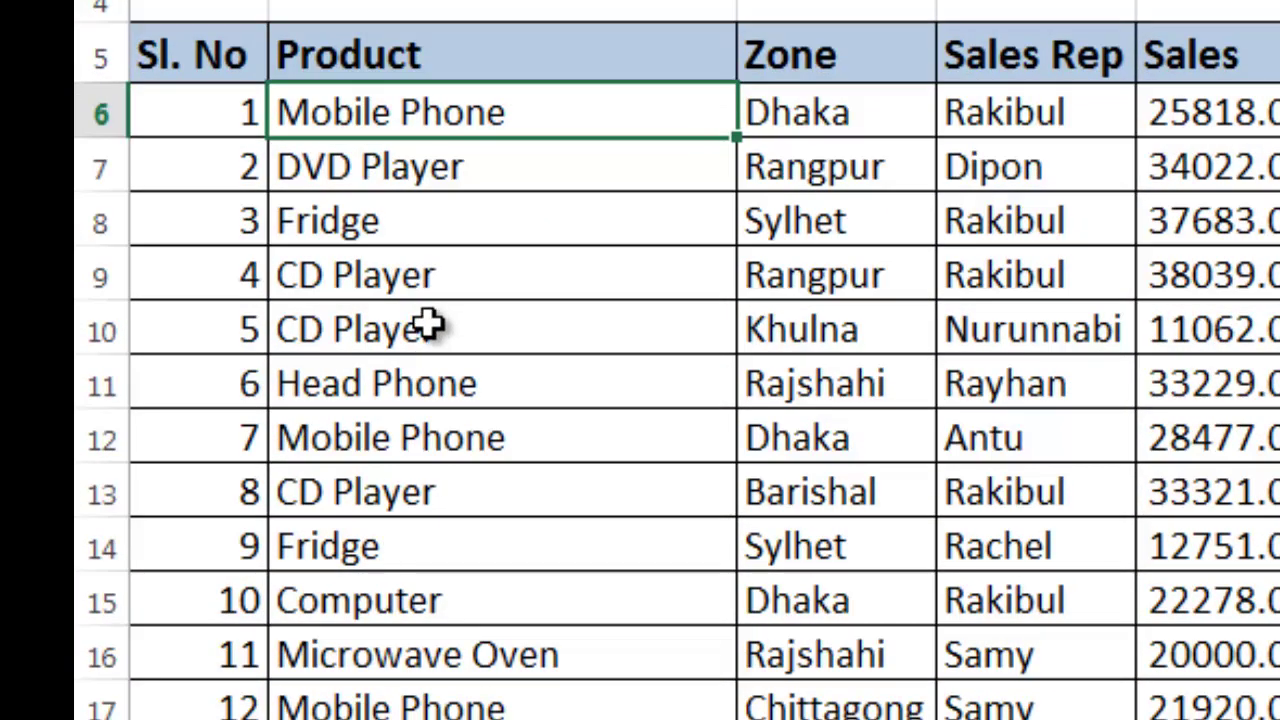
pyautogui.click(465, 437)
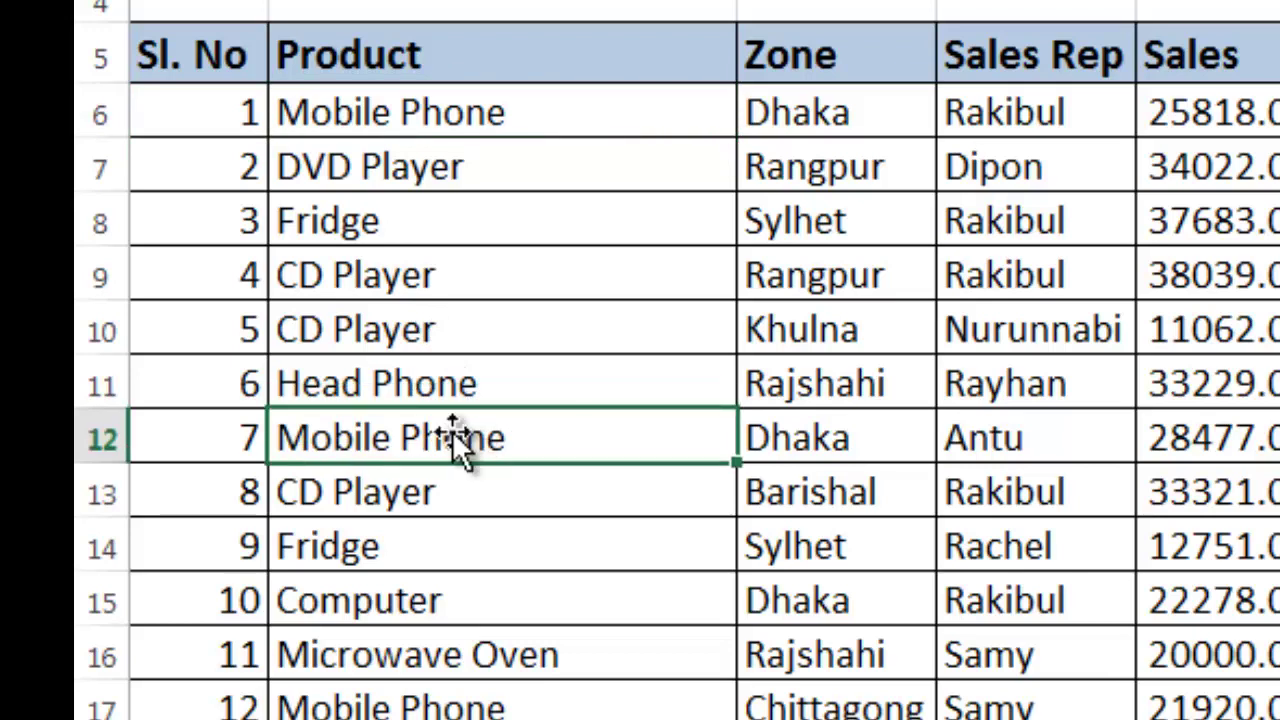
pyautogui.click(398, 170)
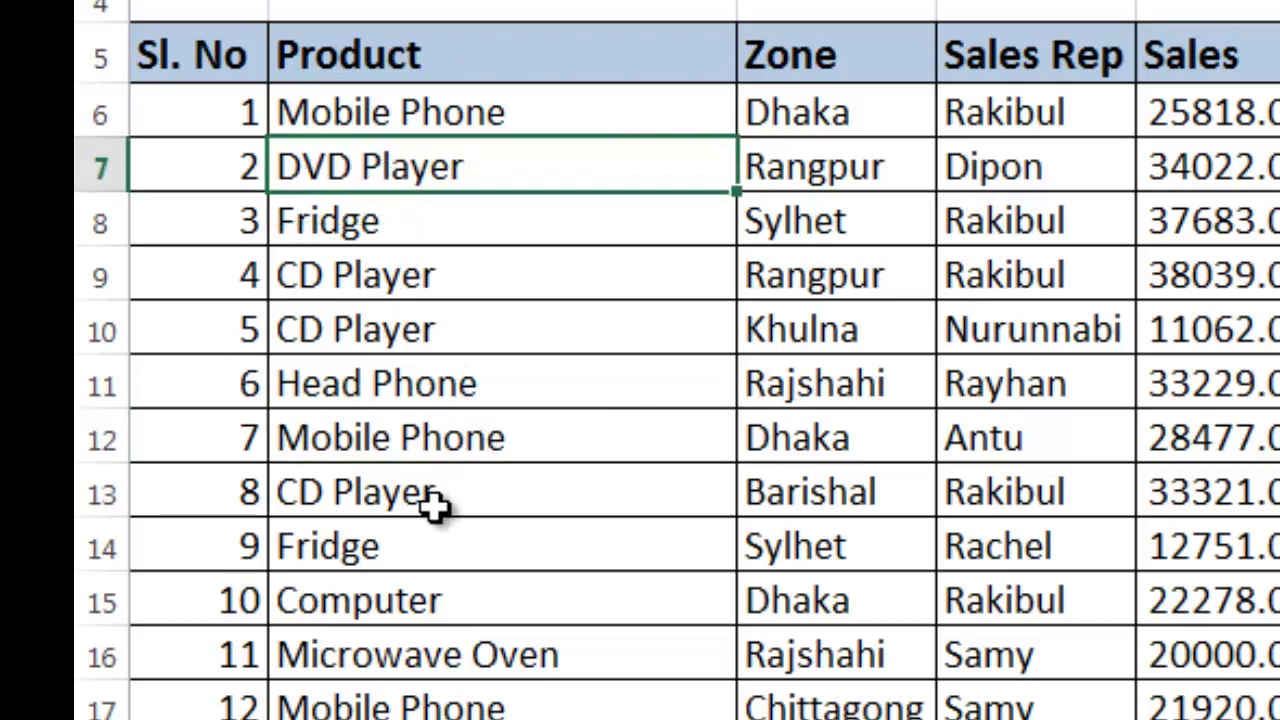
pyautogui.click(430, 500)
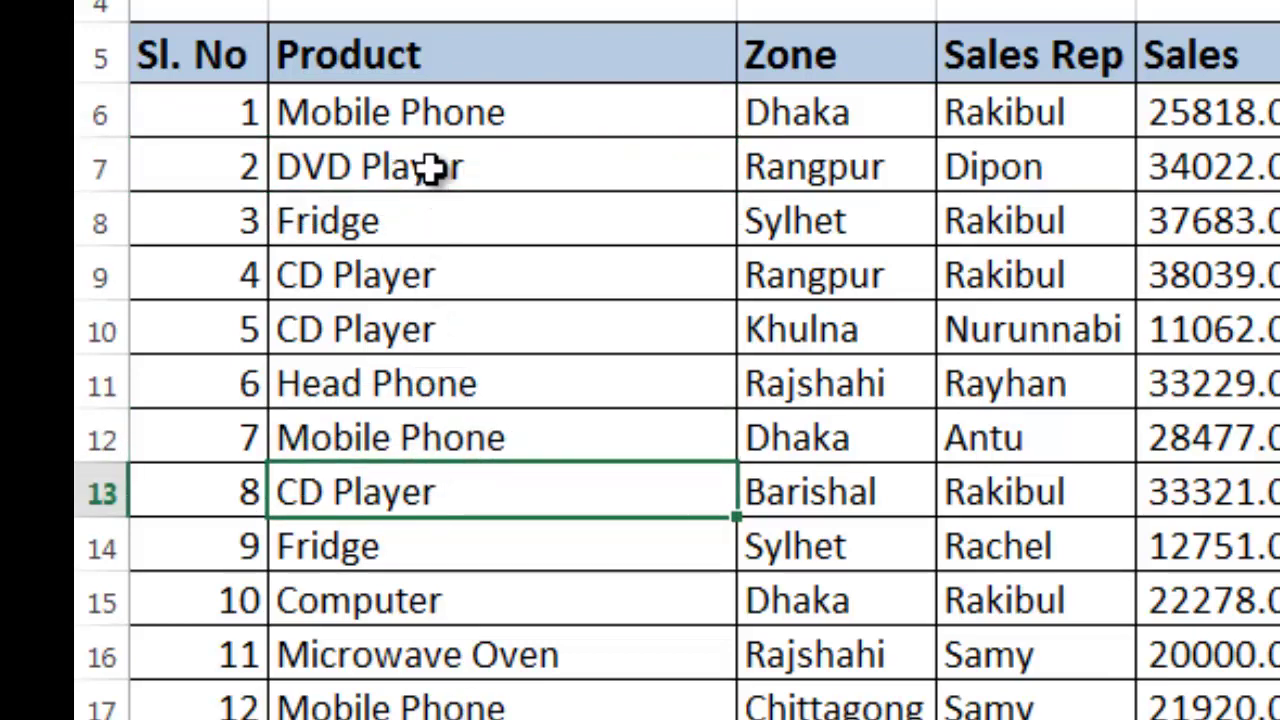
pyautogui.click(429, 112)
pyautogui.click(430, 170)
pyautogui.click(422, 437)
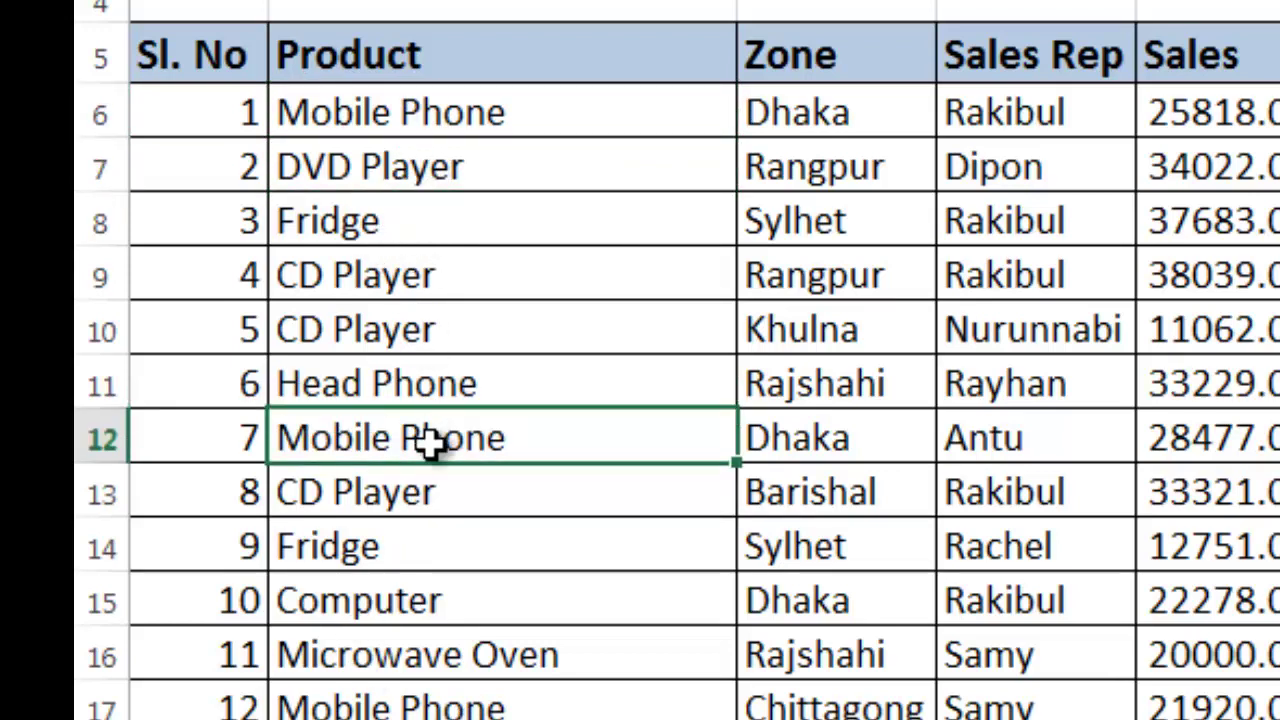
# Step: Examine the Zone and Sales Rep columns of the sales table for repeated entries
pyautogui.click(848, 75)
pyautogui.click(848, 118)
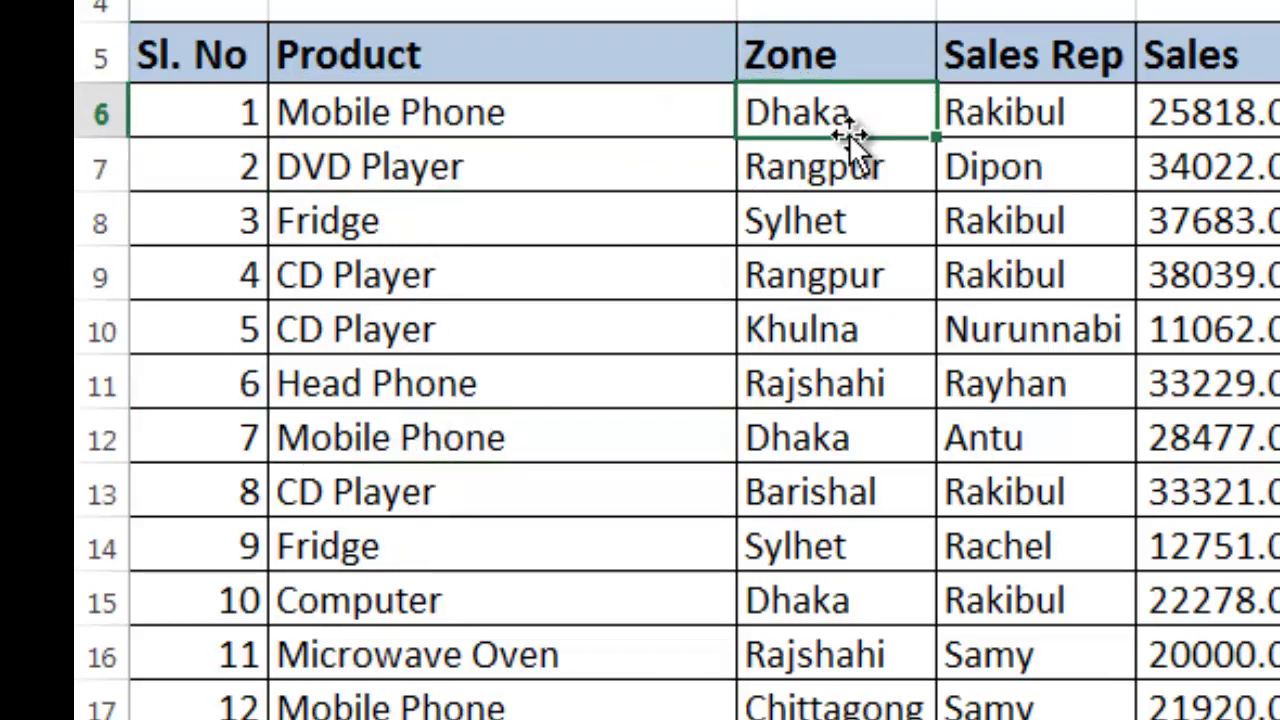
pyautogui.click(826, 448)
pyautogui.click(822, 510)
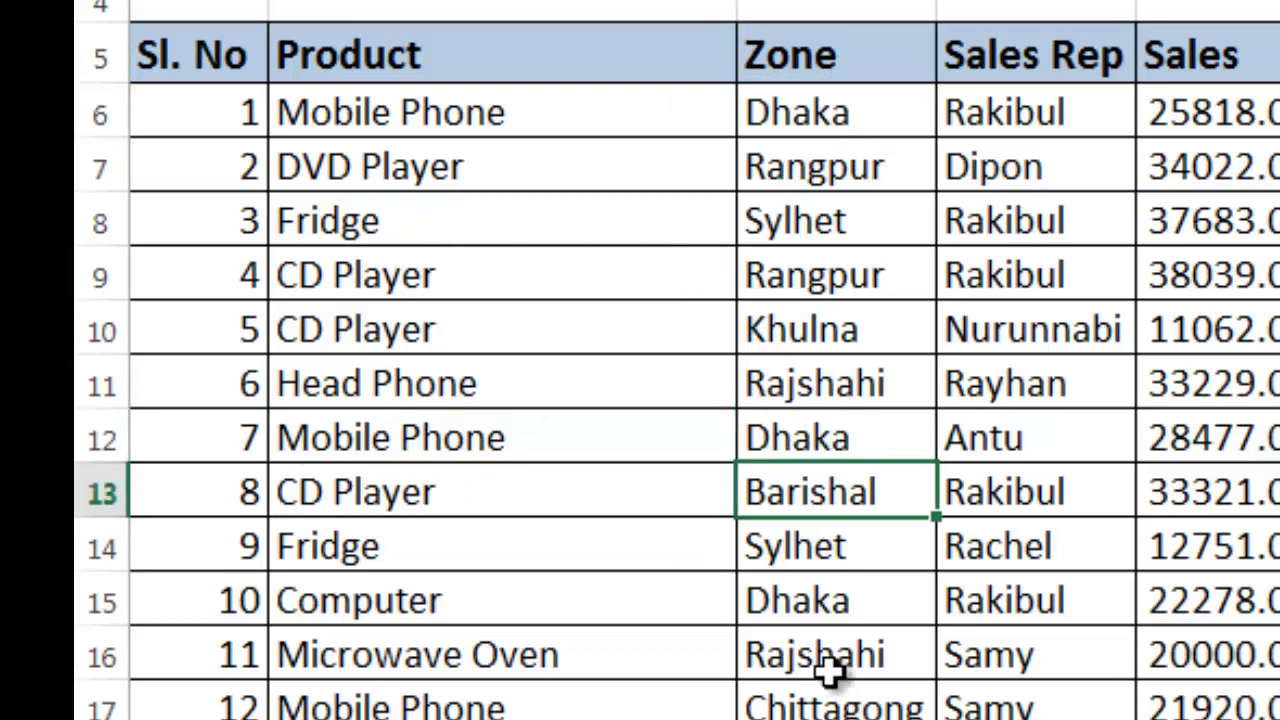
pyautogui.click(810, 672)
pyautogui.click(810, 515)
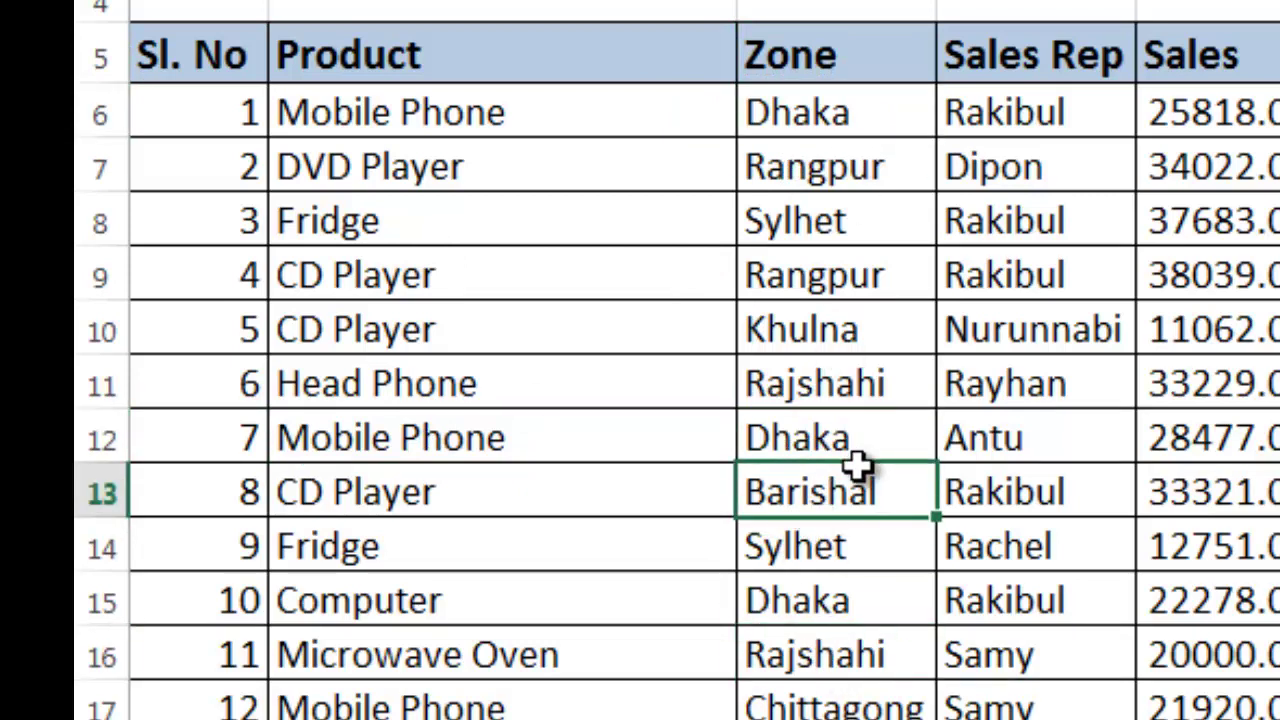
pyautogui.click(837, 437)
pyautogui.click(838, 240)
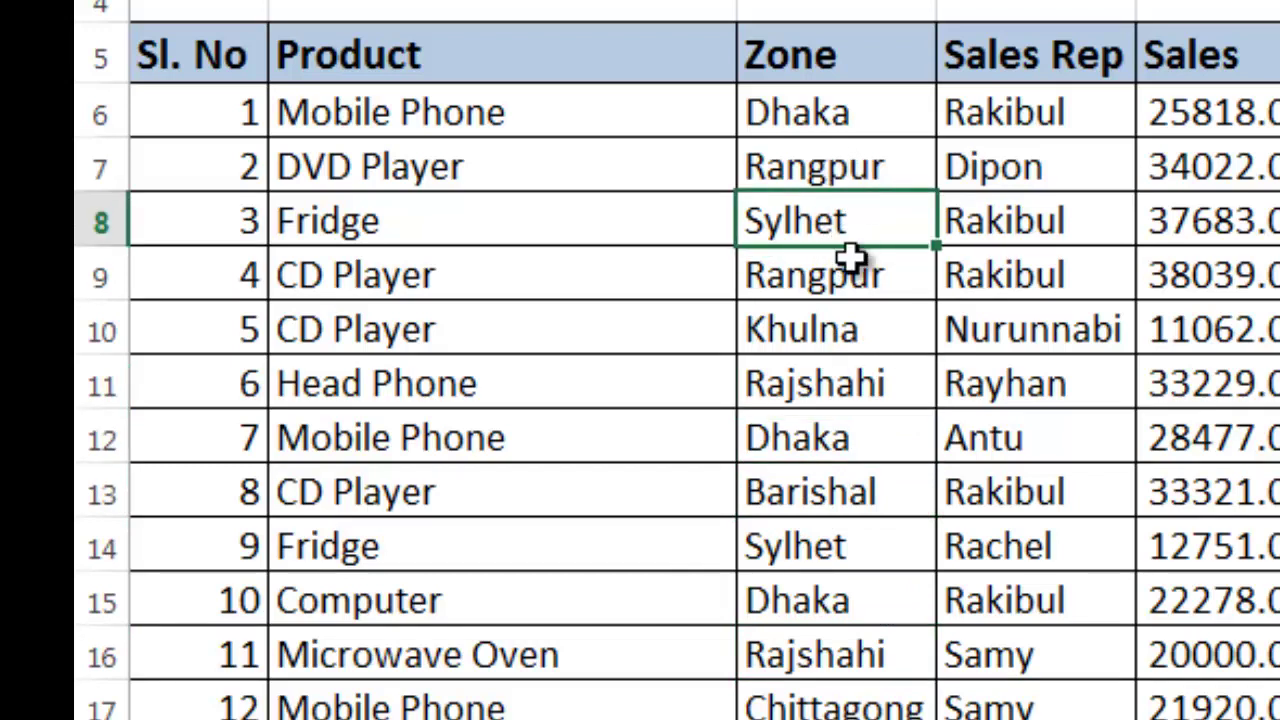
pyautogui.click(1020, 118)
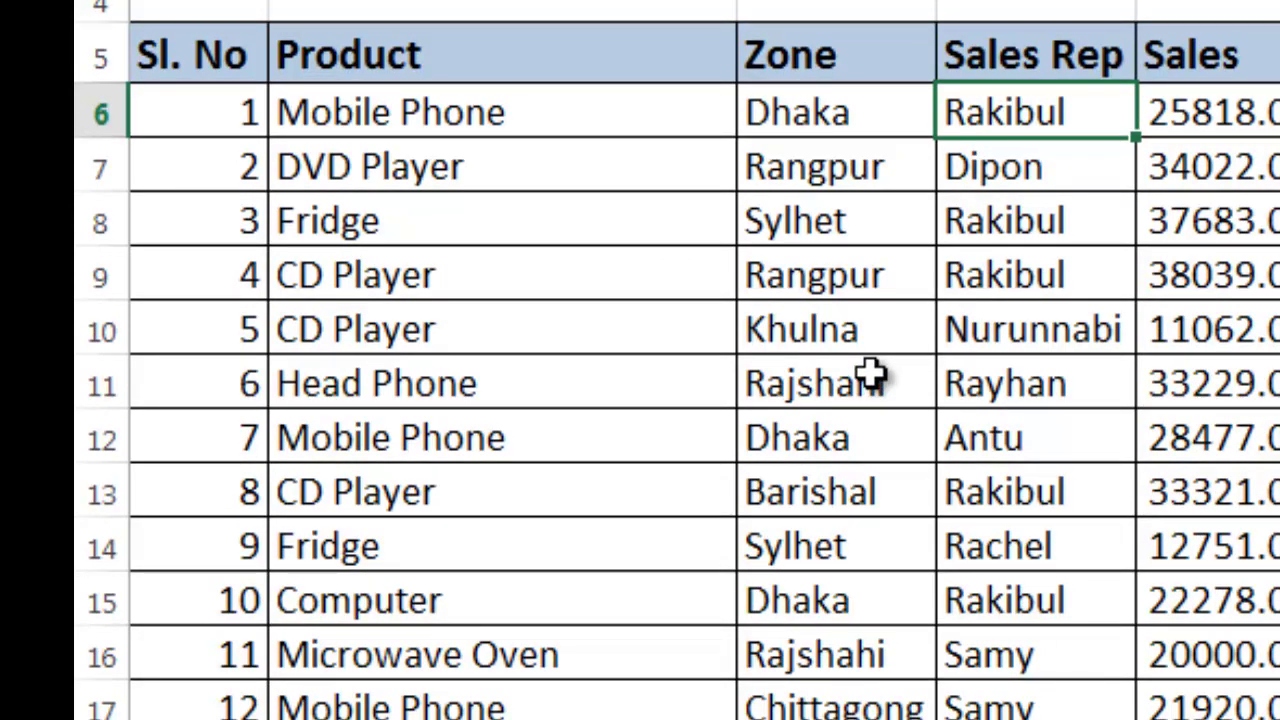
# Step: Copy the entire Product column, including its header, from B5 downward and paste it starting at cell W6
pyautogui.click(493, 55)
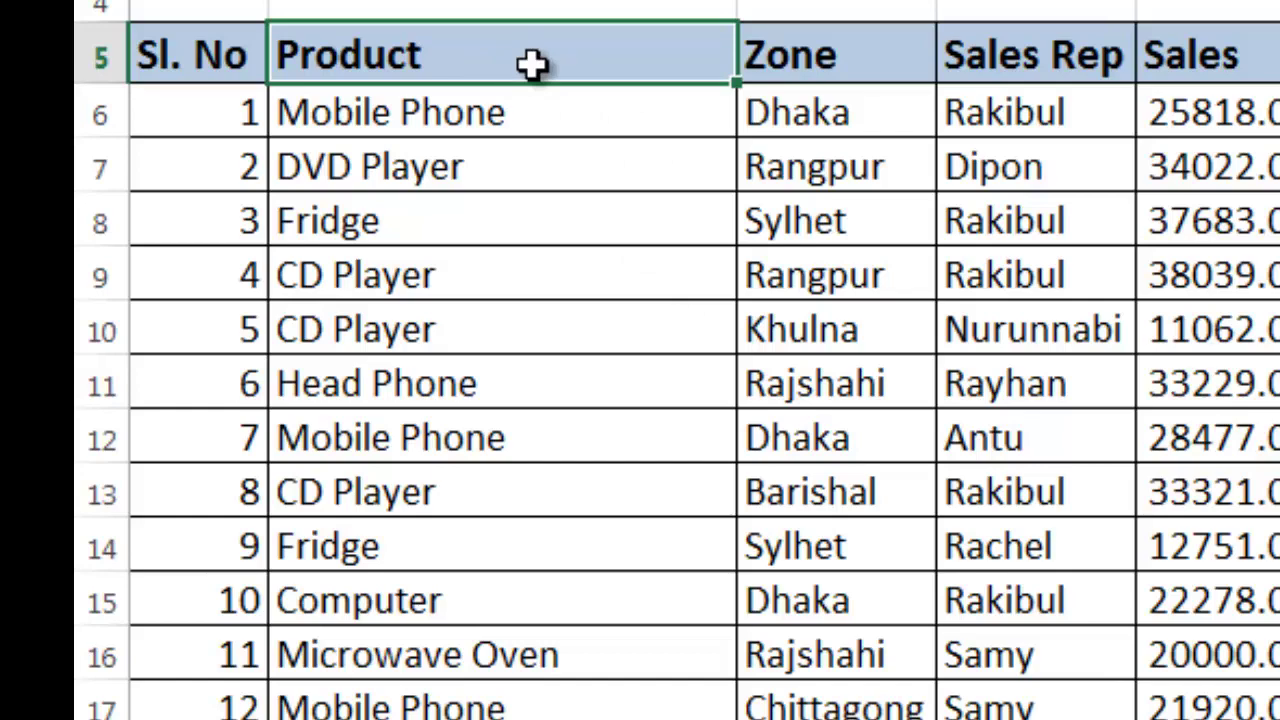
pyautogui.hotkey('ctrl', 'shift', 'Down')
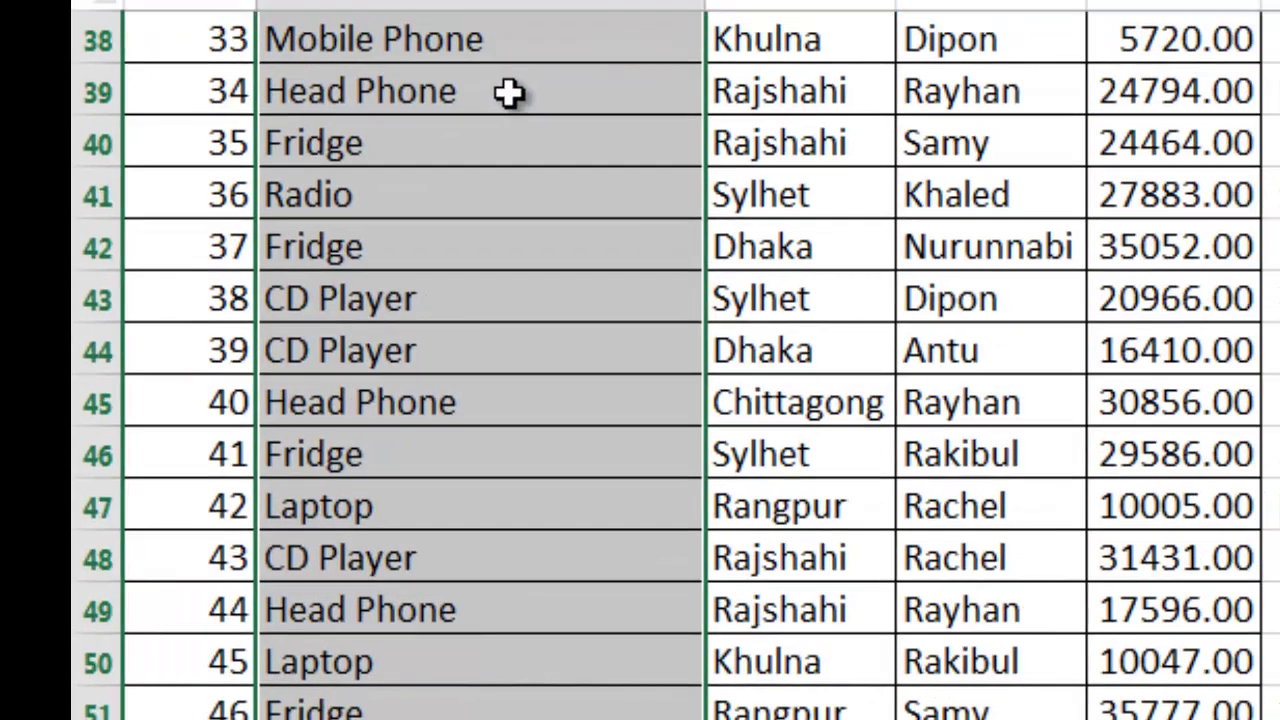
pyautogui.hotkey('ctrl', 'c')
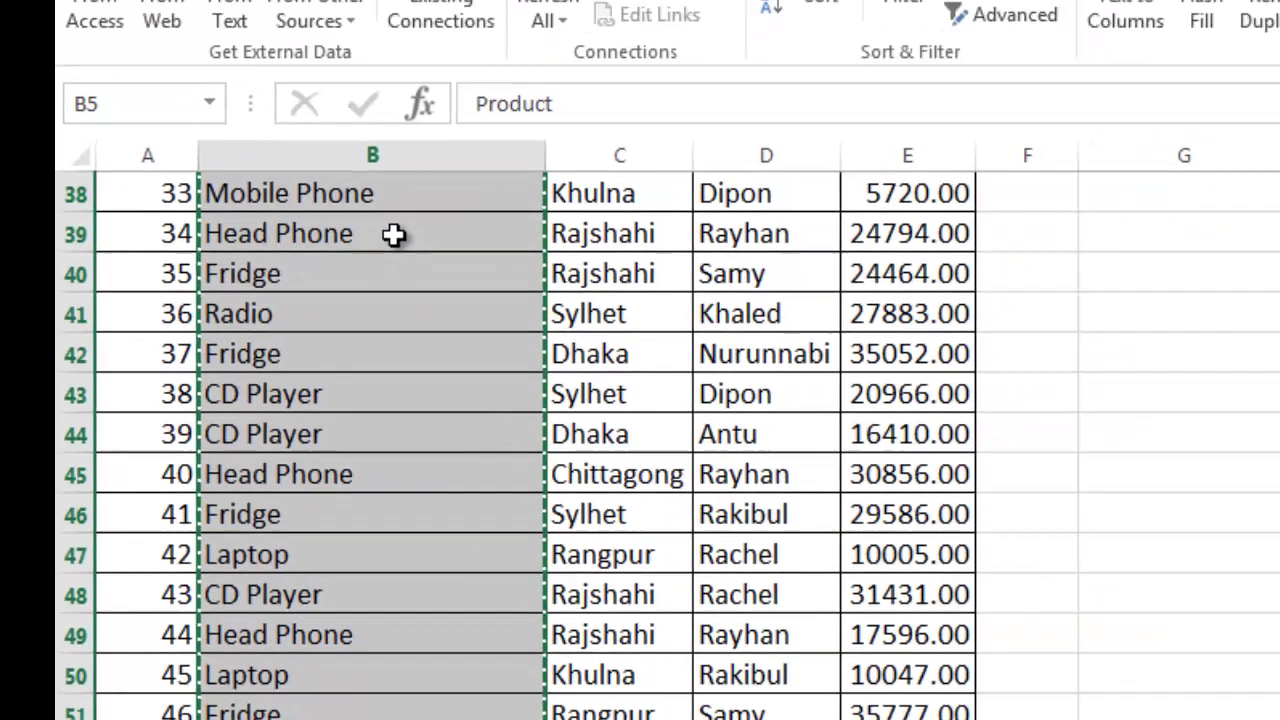
pyautogui.scroll(11, 400, 500)
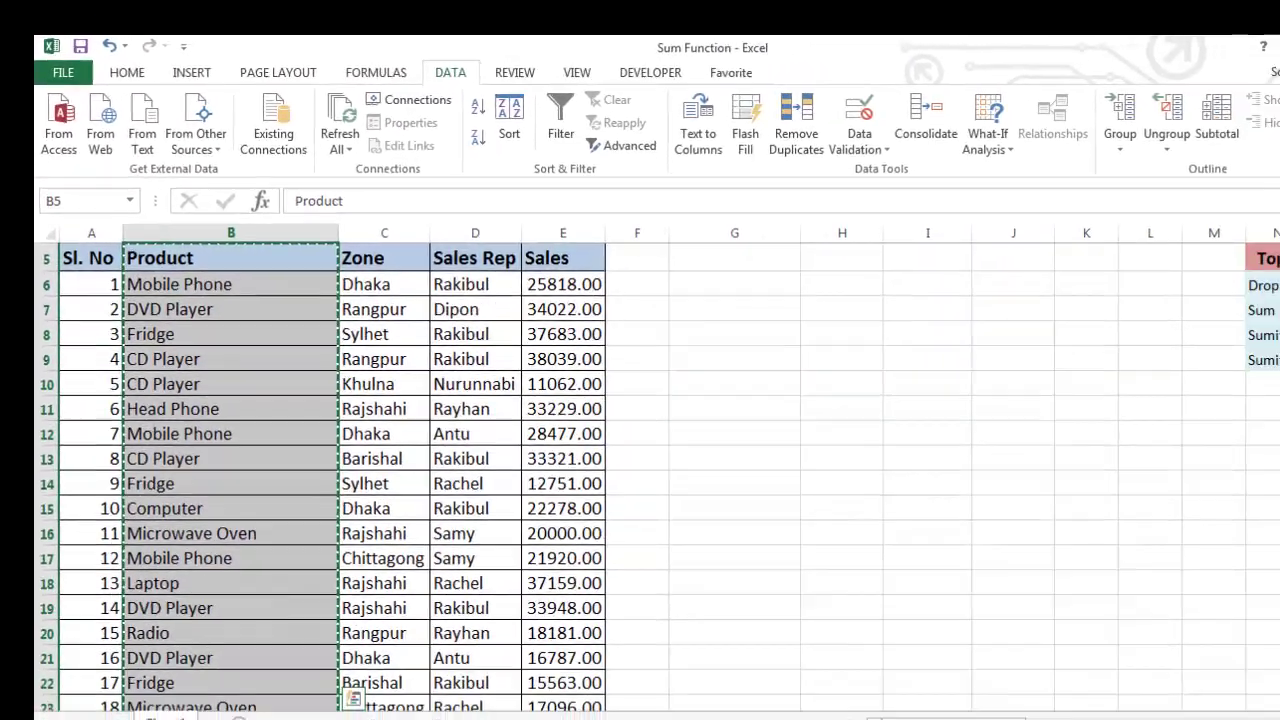
pyautogui.moveTo(905, 652); pyautogui.dragTo(826, 630)
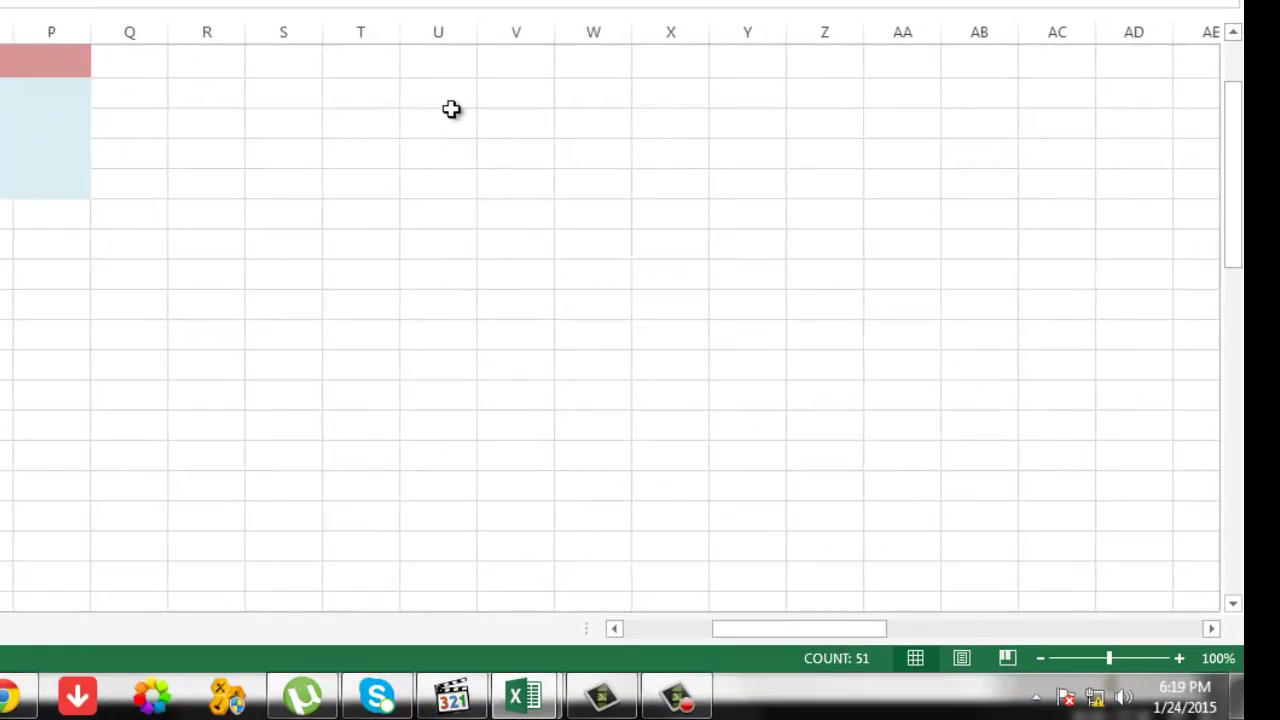
pyautogui.click(596, 94)
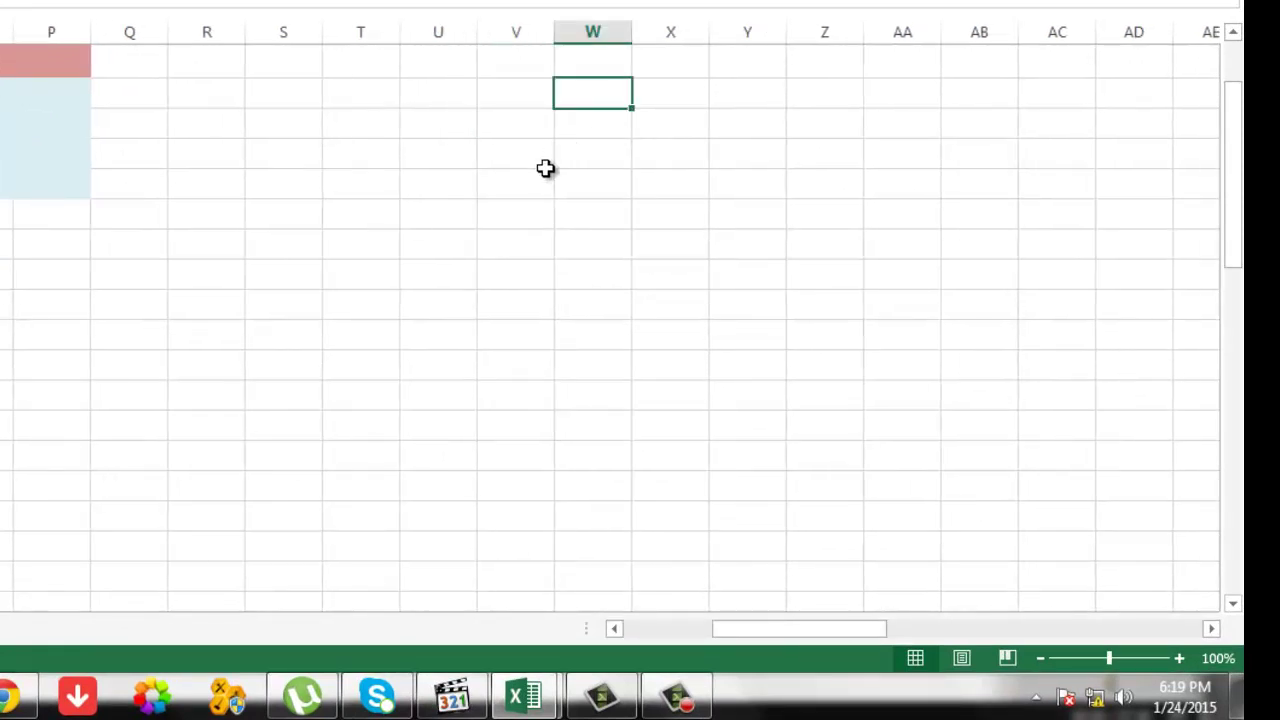
pyautogui.hotkey('ctrl', 'v')
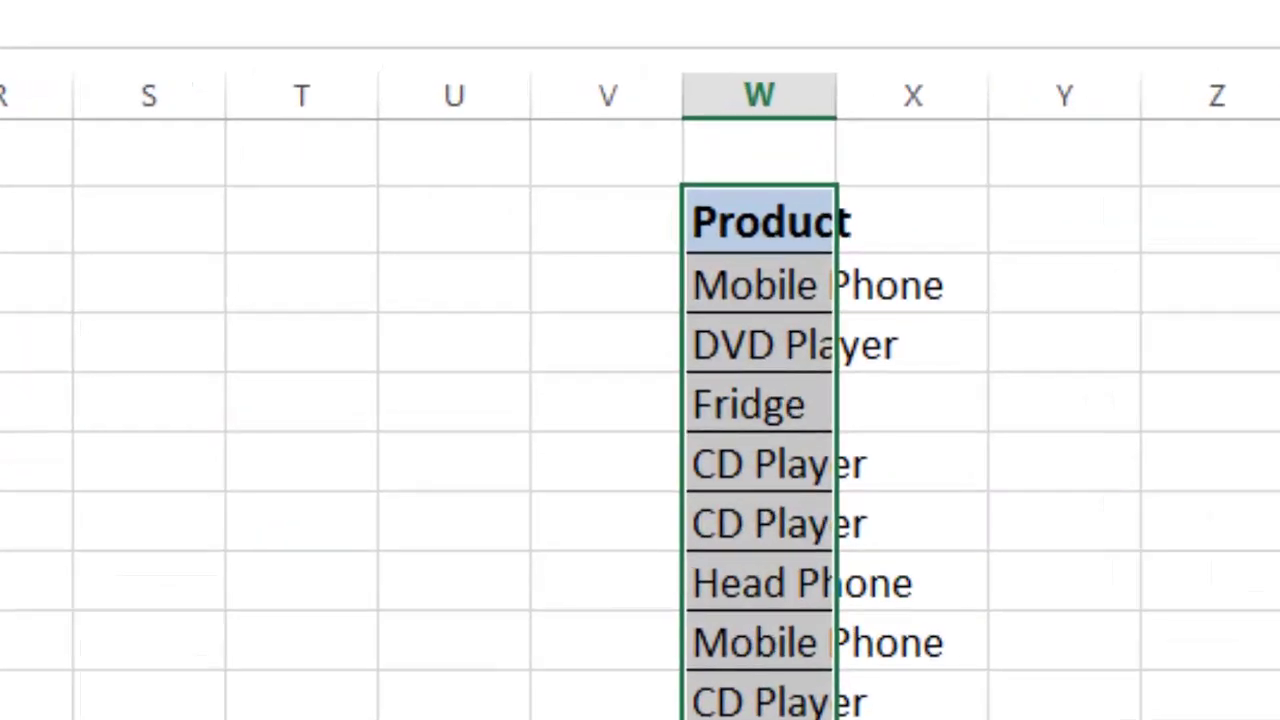
# Step: Remove the duplicate values from the copied Product list in column W, treating the first row as a header
pyautogui.click(160, 136)
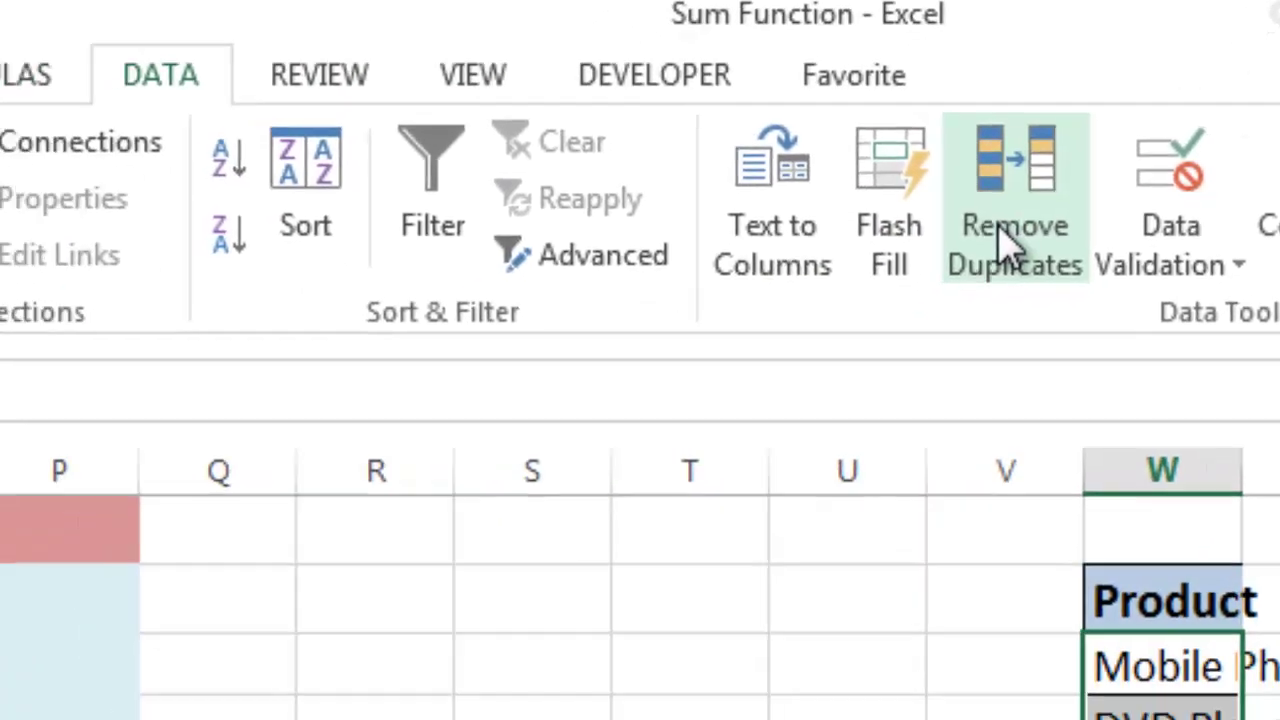
pyautogui.click(1010, 245)
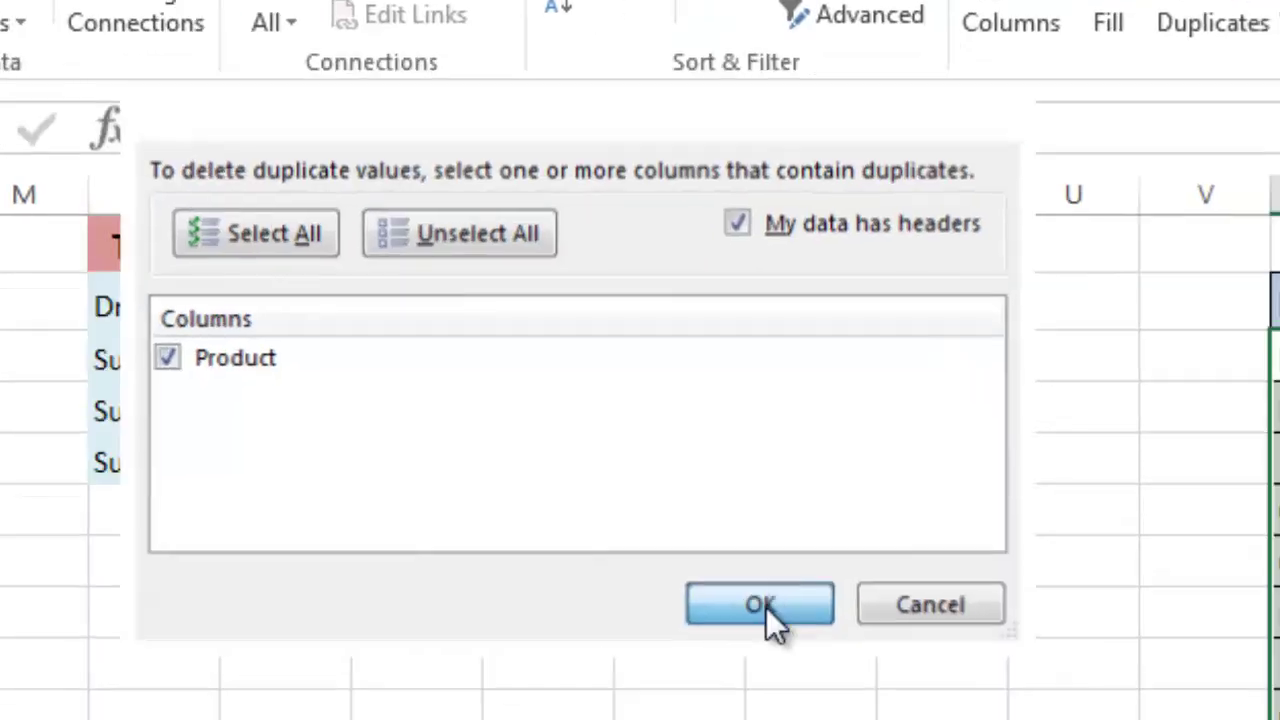
pyautogui.click(845, 641)
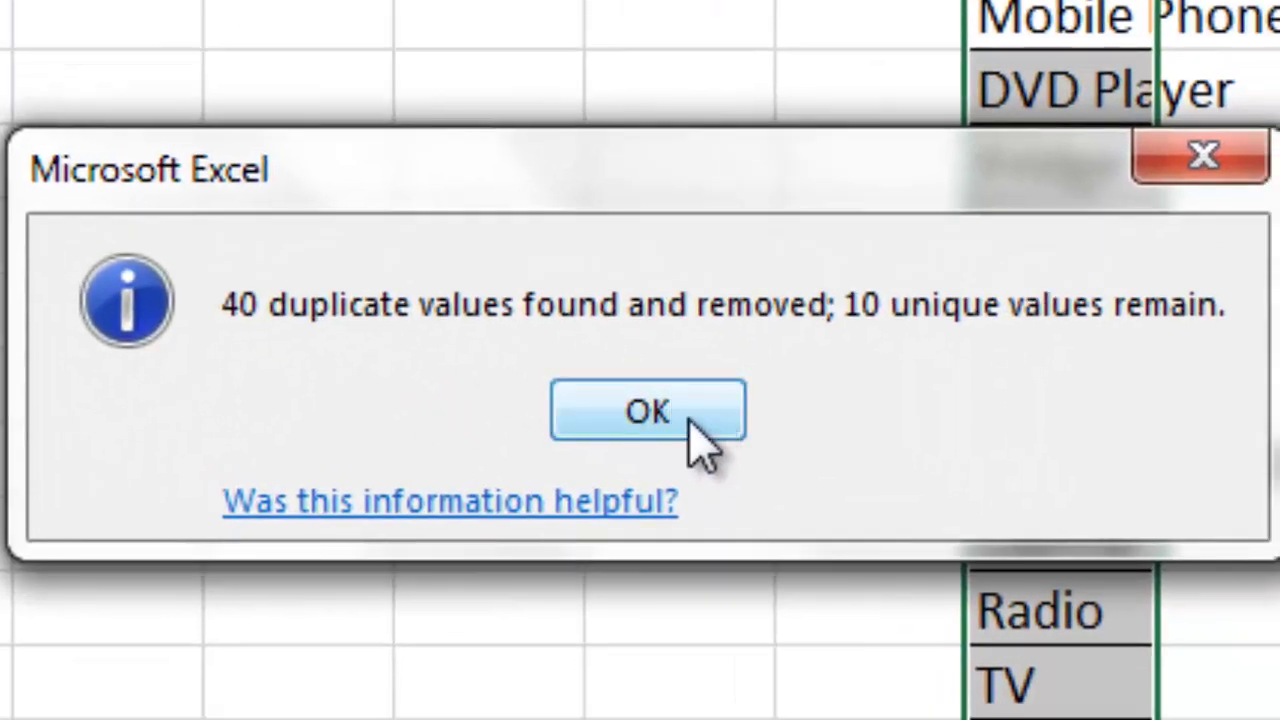
pyautogui.click(700, 428)
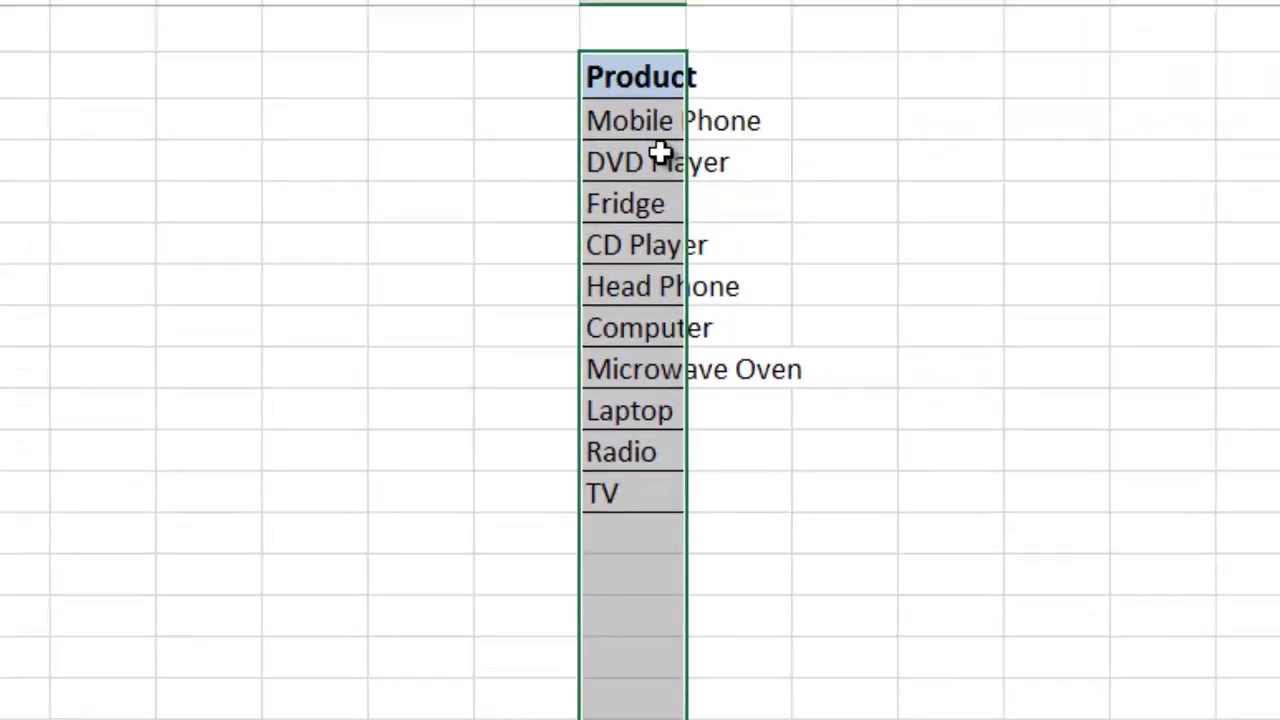
# Step: Check the entries of the deduplicated Product list in column W one by one
pyautogui.click(651, 165)
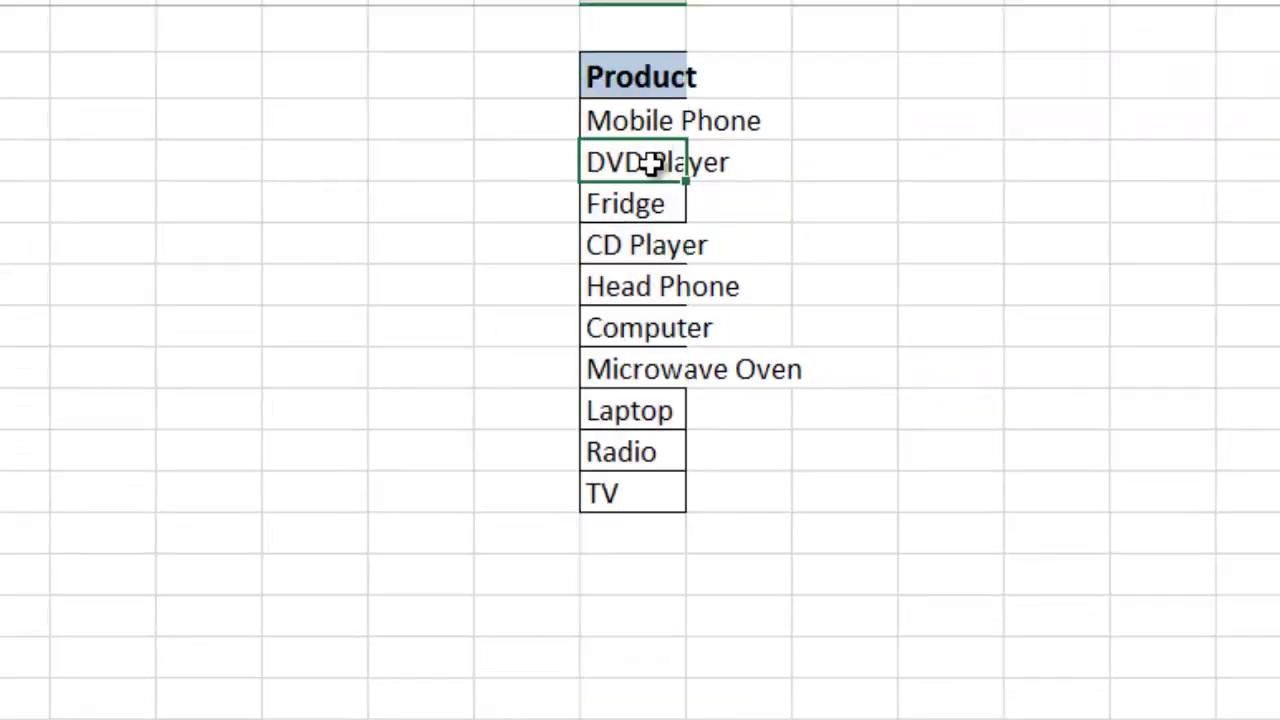
pyautogui.click(632, 125)
pyautogui.click(630, 177)
pyautogui.click(641, 245)
pyautogui.click(636, 288)
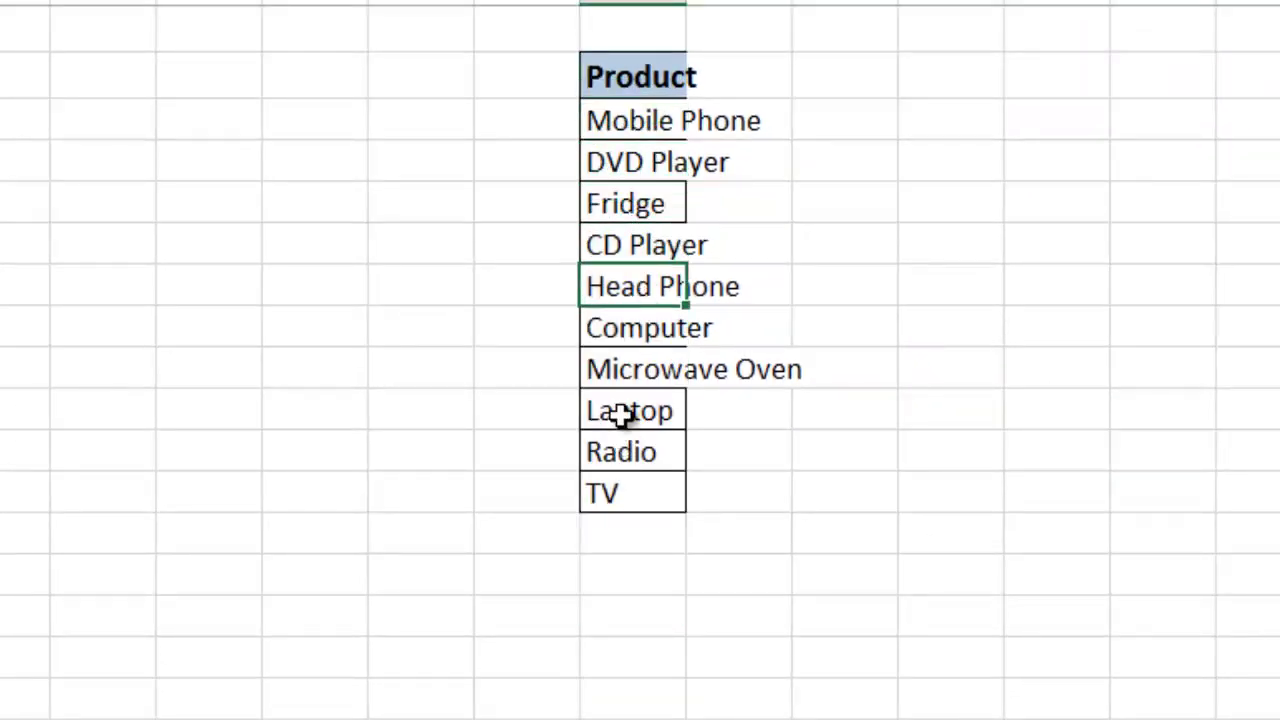
pyautogui.click(628, 335)
pyautogui.click(623, 371)
pyautogui.click(623, 405)
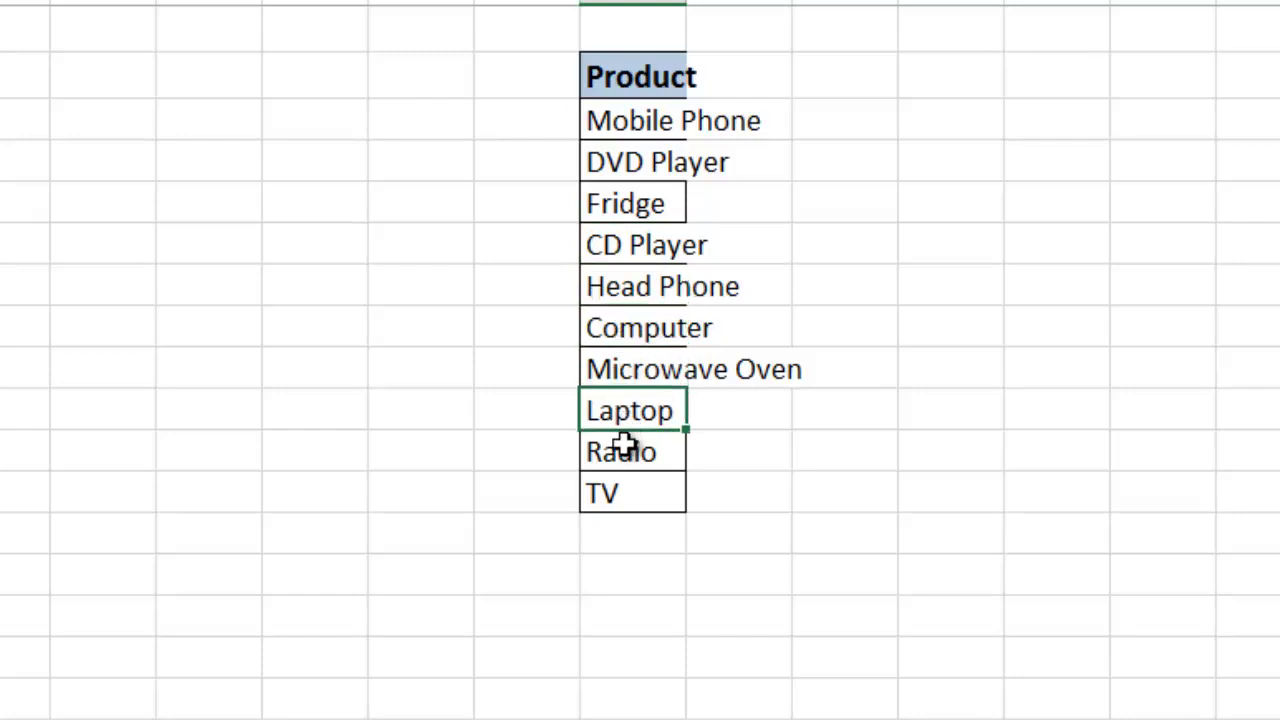
pyautogui.click(623, 450)
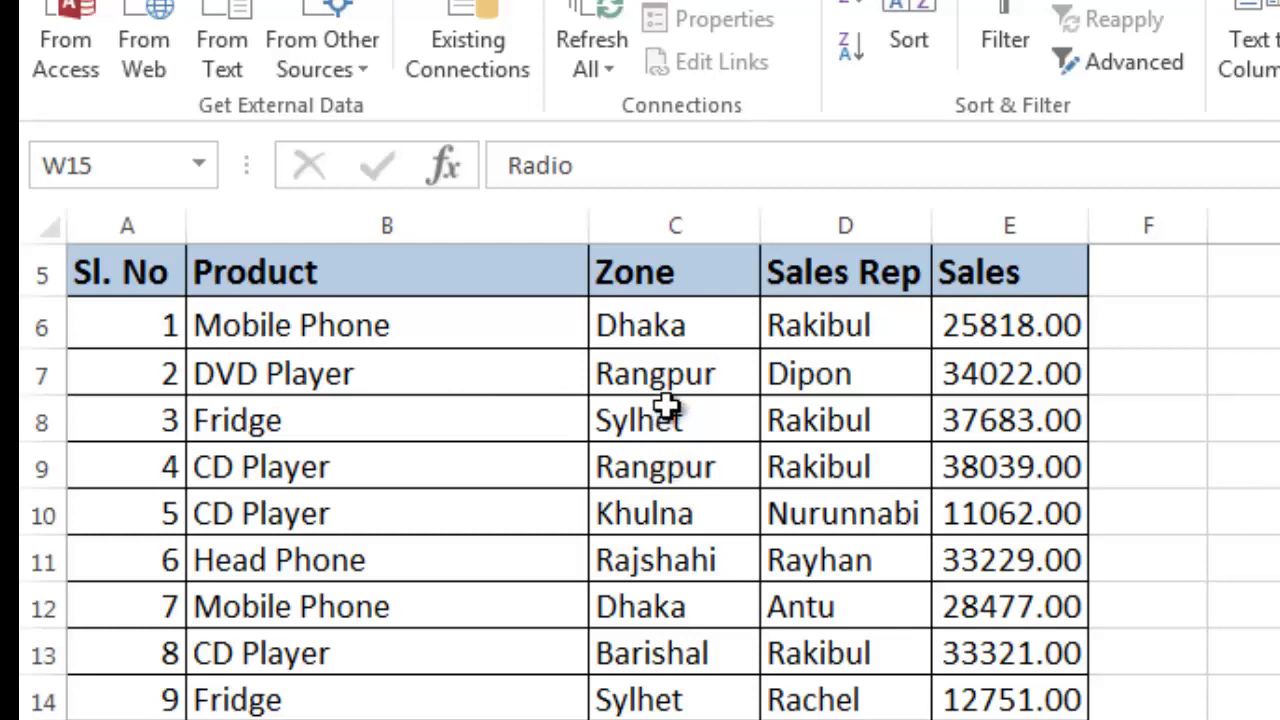
# Step: Copy the entire Zone column, including its header, from C5 downward and paste it at X6 beside the Product list
pyautogui.click(686, 271)
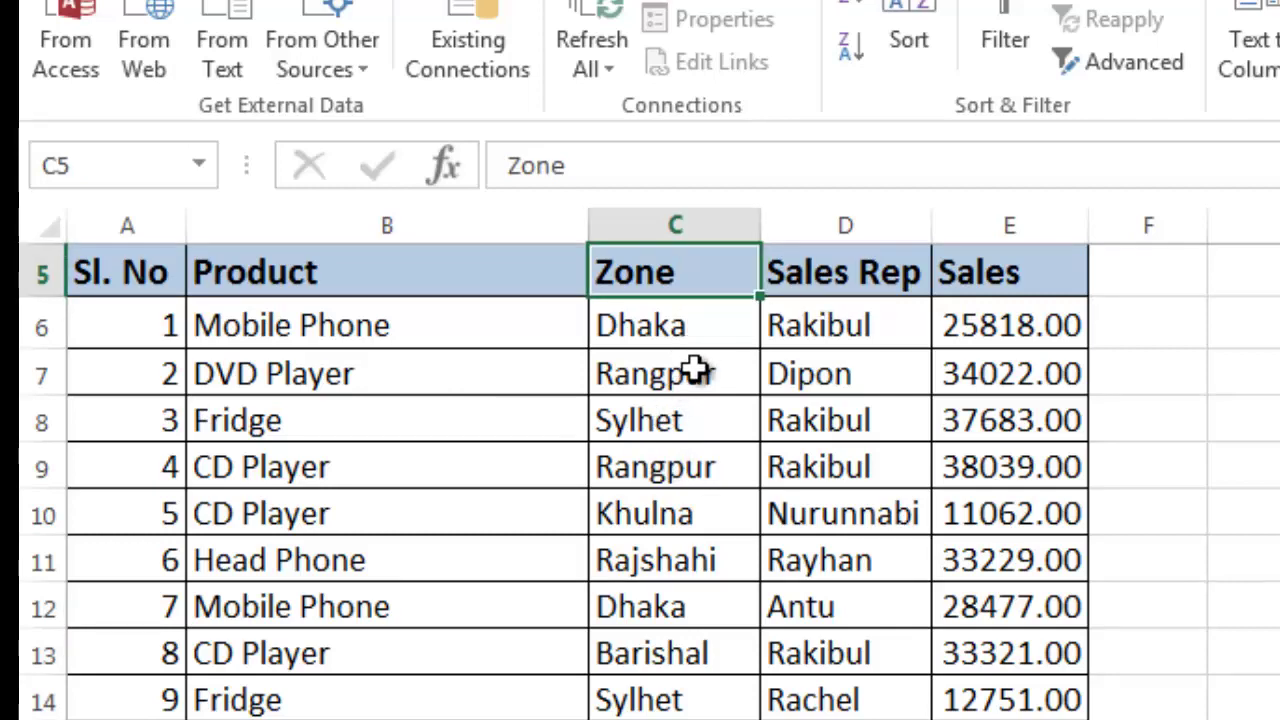
pyautogui.hotkey('ctrl', 'shift', 'Down')
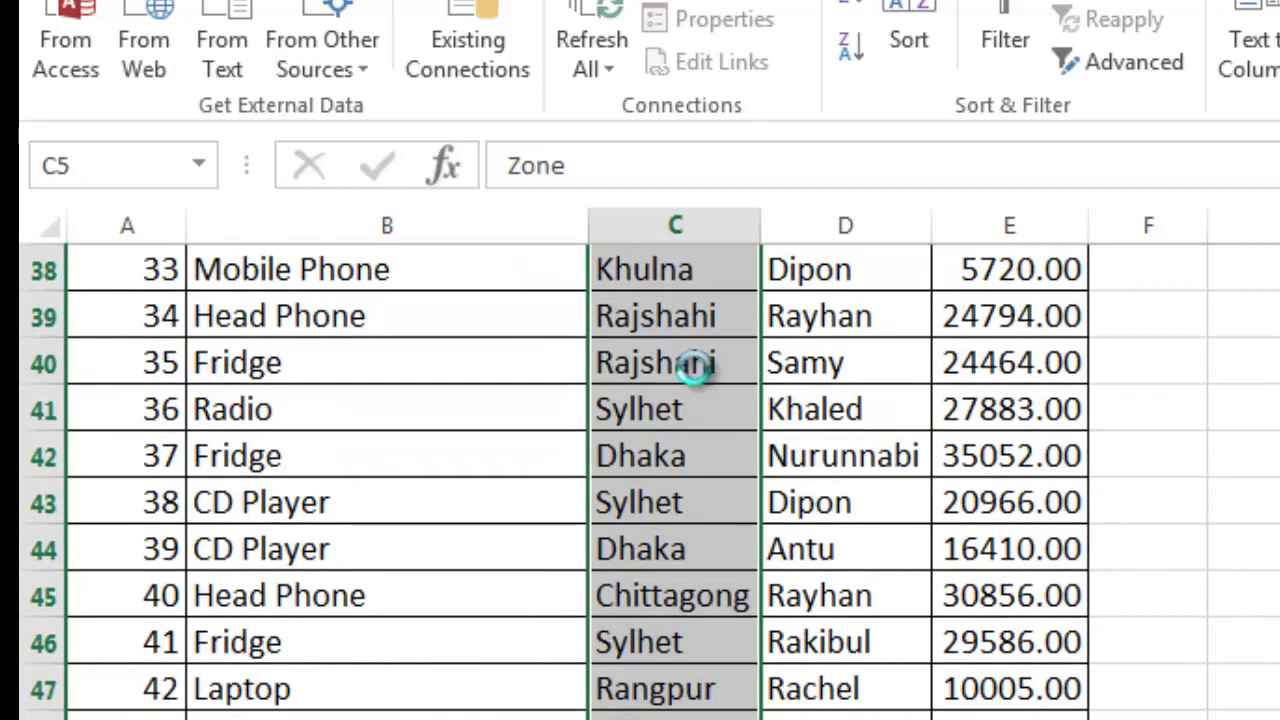
pyautogui.hotkey('ctrl', 'c')
pyautogui.scroll(12, 1109, 429)
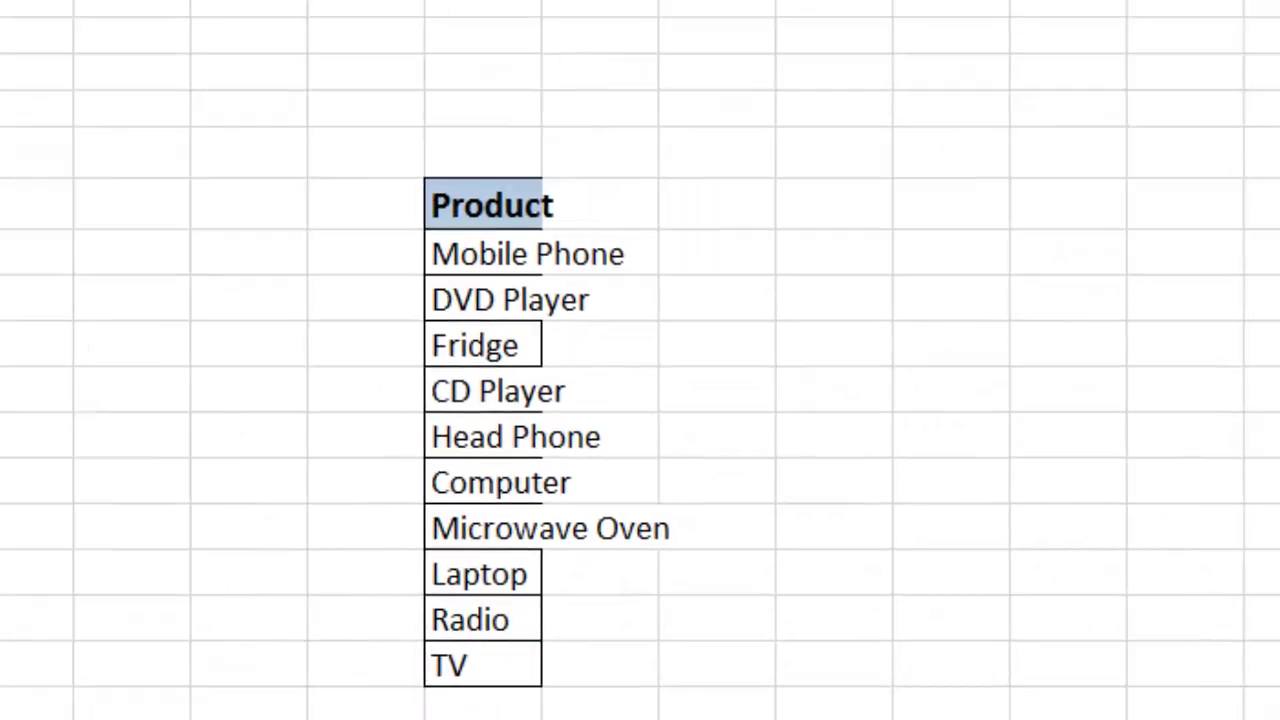
pyautogui.click(600, 195)
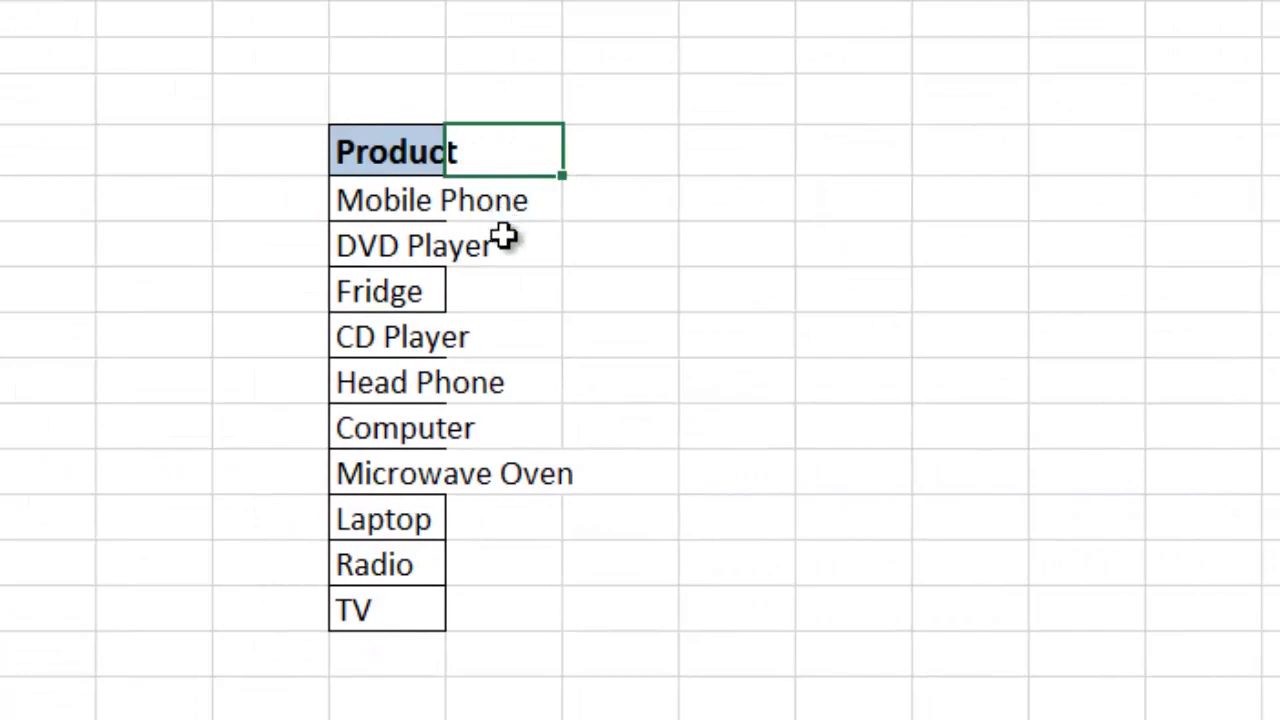
pyautogui.hotkey('ctrl', 'v')
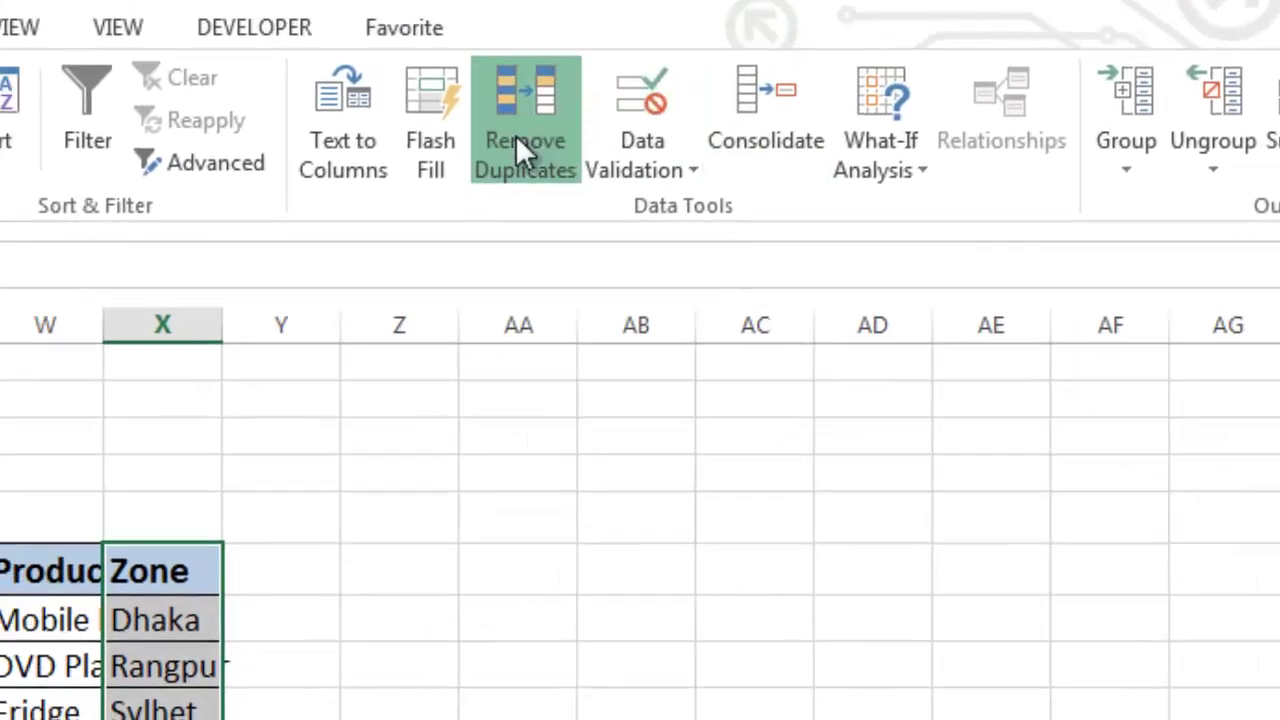
# Step: Remove duplicates from the copied Zone list in column X only, continuing with the current selection and keeping the header
pyautogui.click(515, 134)
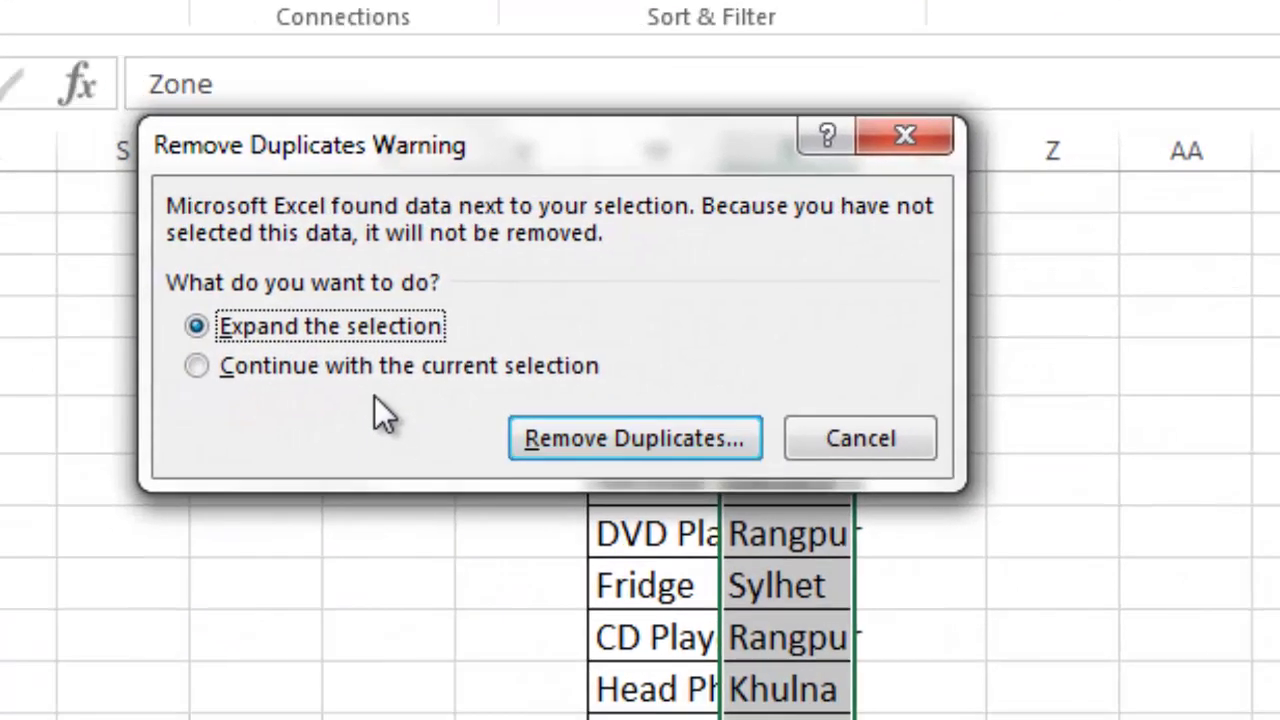
pyautogui.click(368, 373)
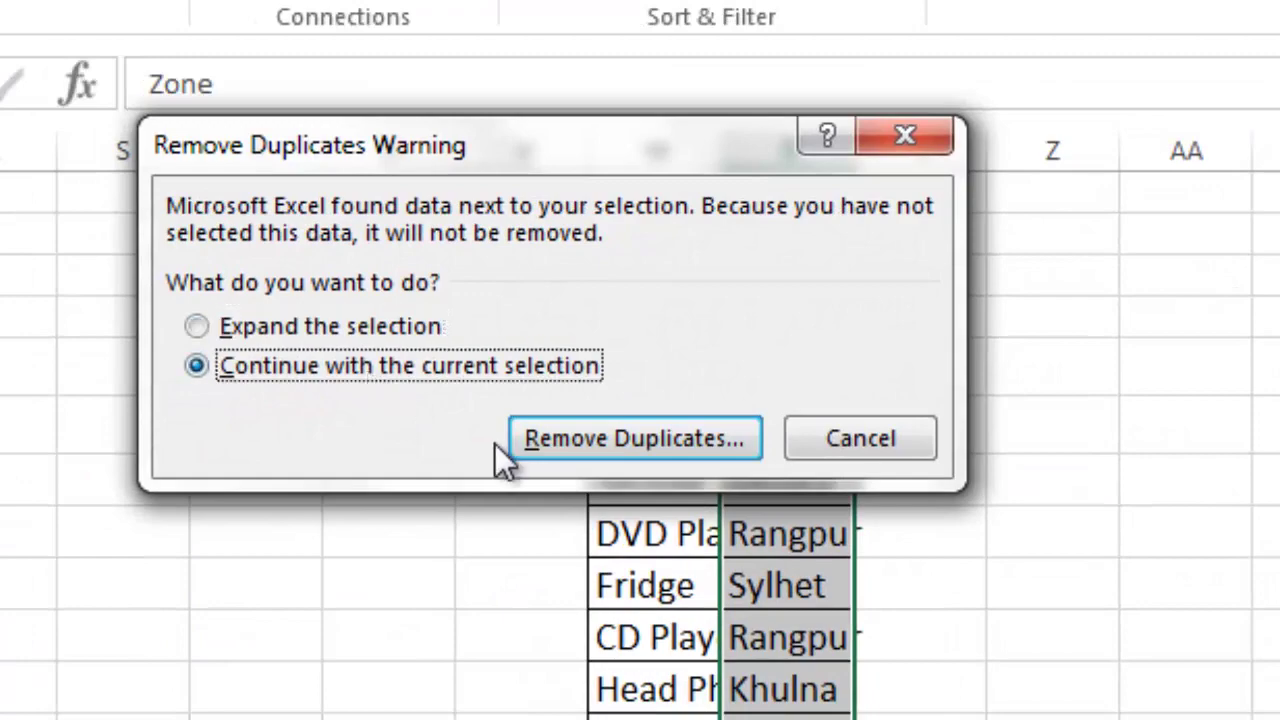
pyautogui.click(575, 443)
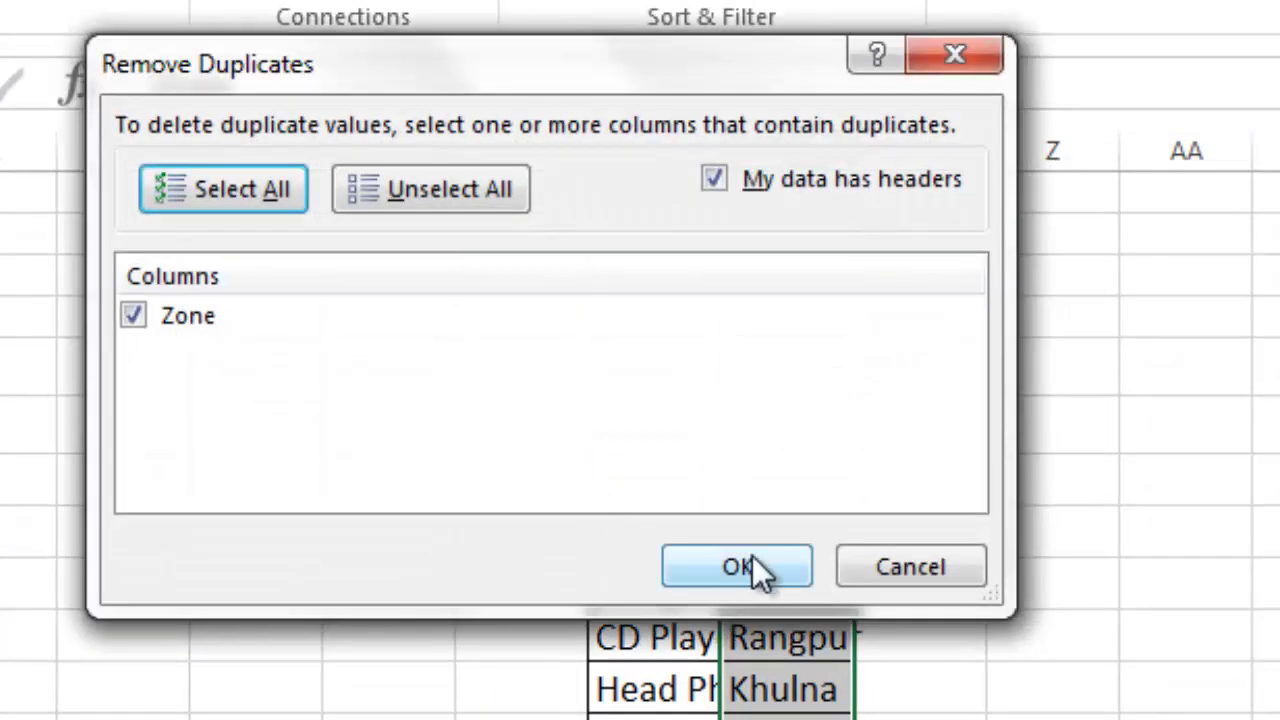
pyautogui.click(752, 566)
pyautogui.click(1046, 591)
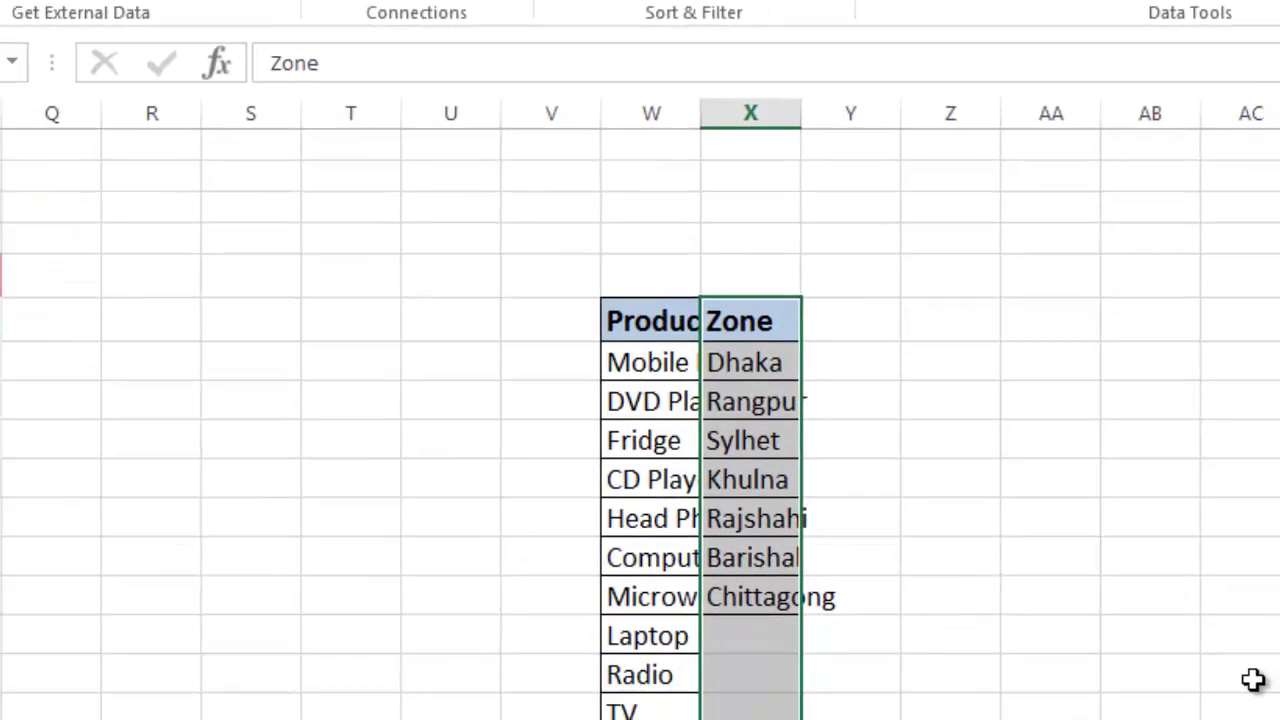
# Step: Copy the entire Sales Rep column, including its header, from D5 downward and paste it at Y6 beside the Zone list
pyautogui.hscroll(-10, 1253, 680)
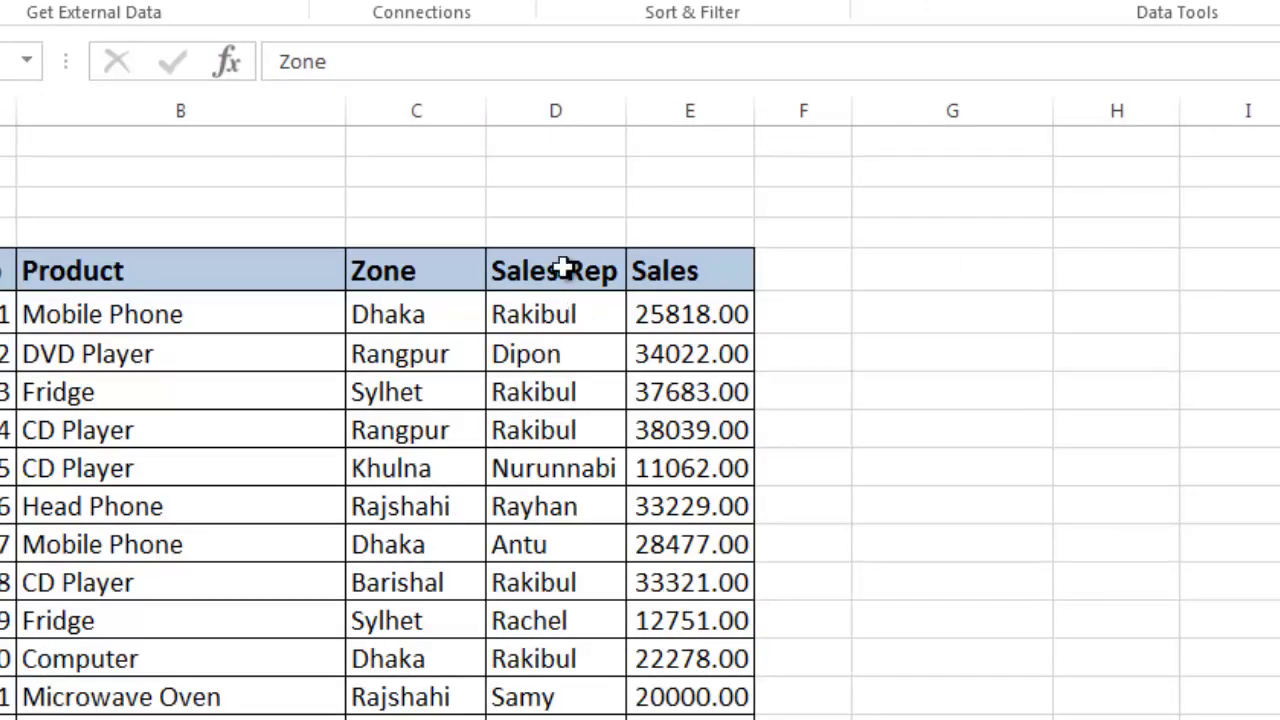
pyautogui.click(565, 268)
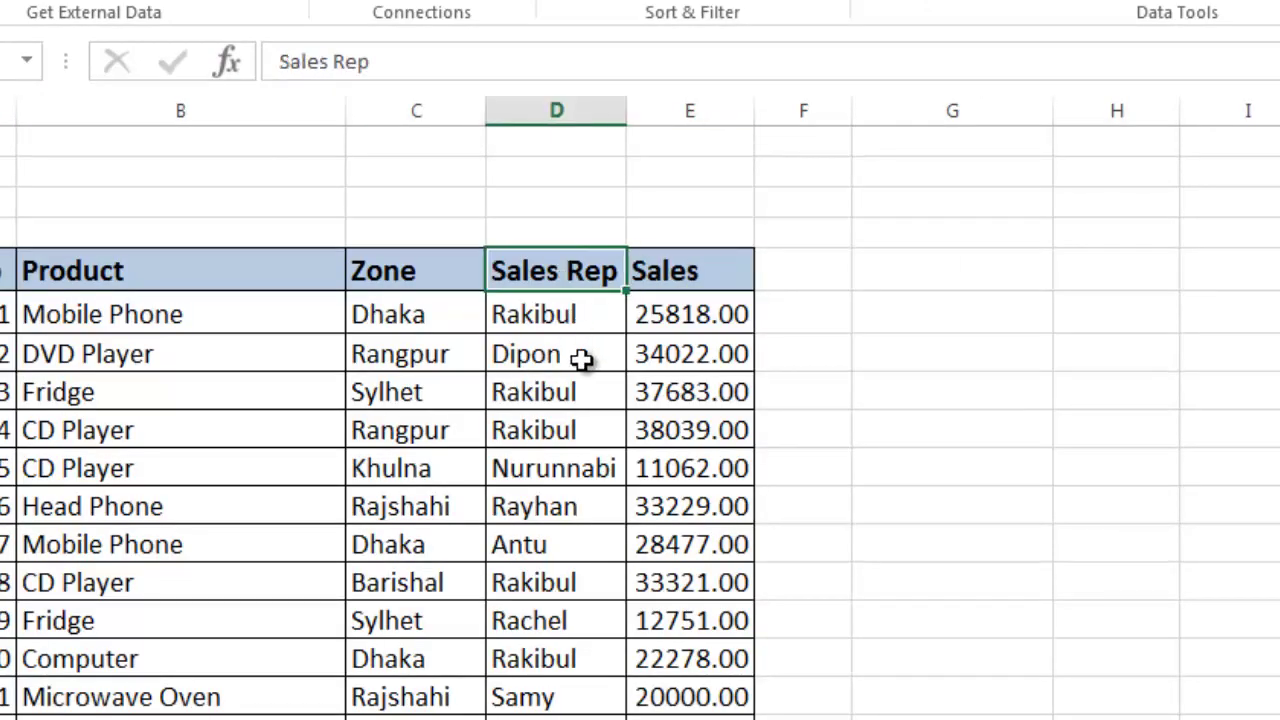
pyautogui.hotkey('ctrl', 'shift', 'Down')
pyautogui.scroll(5, 581, 360)
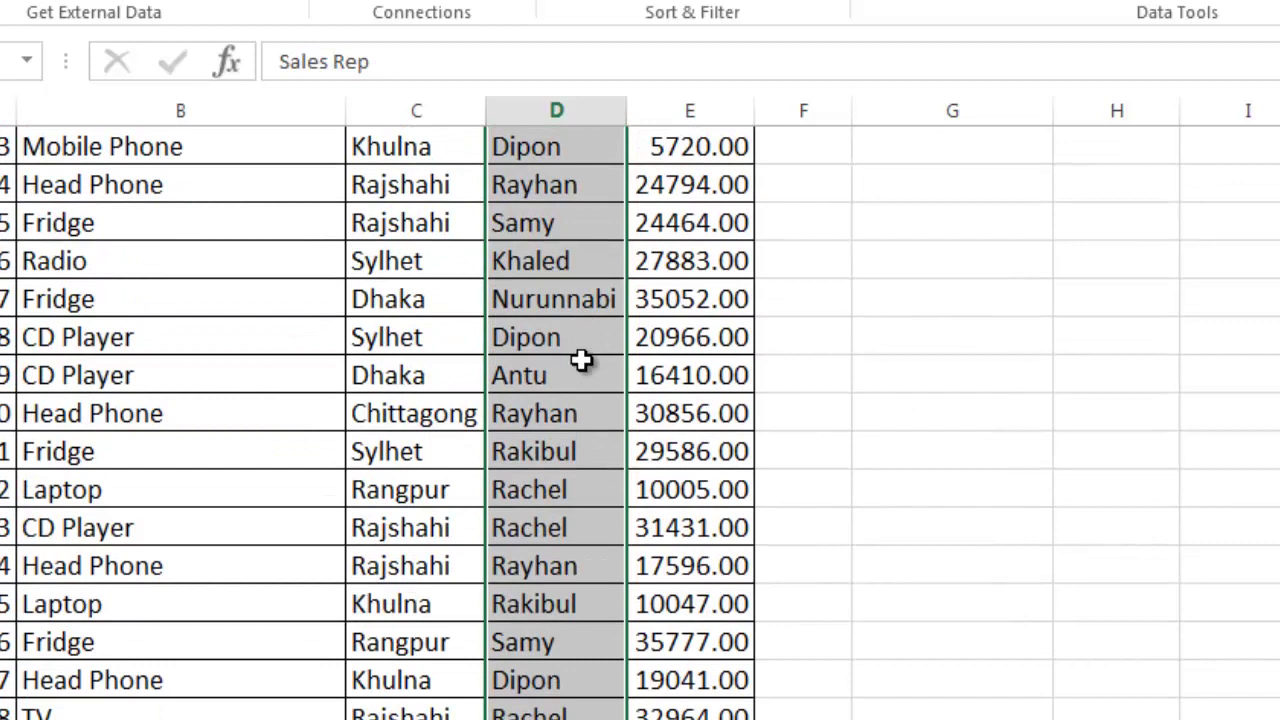
pyautogui.hotkey('ctrl', 'c')
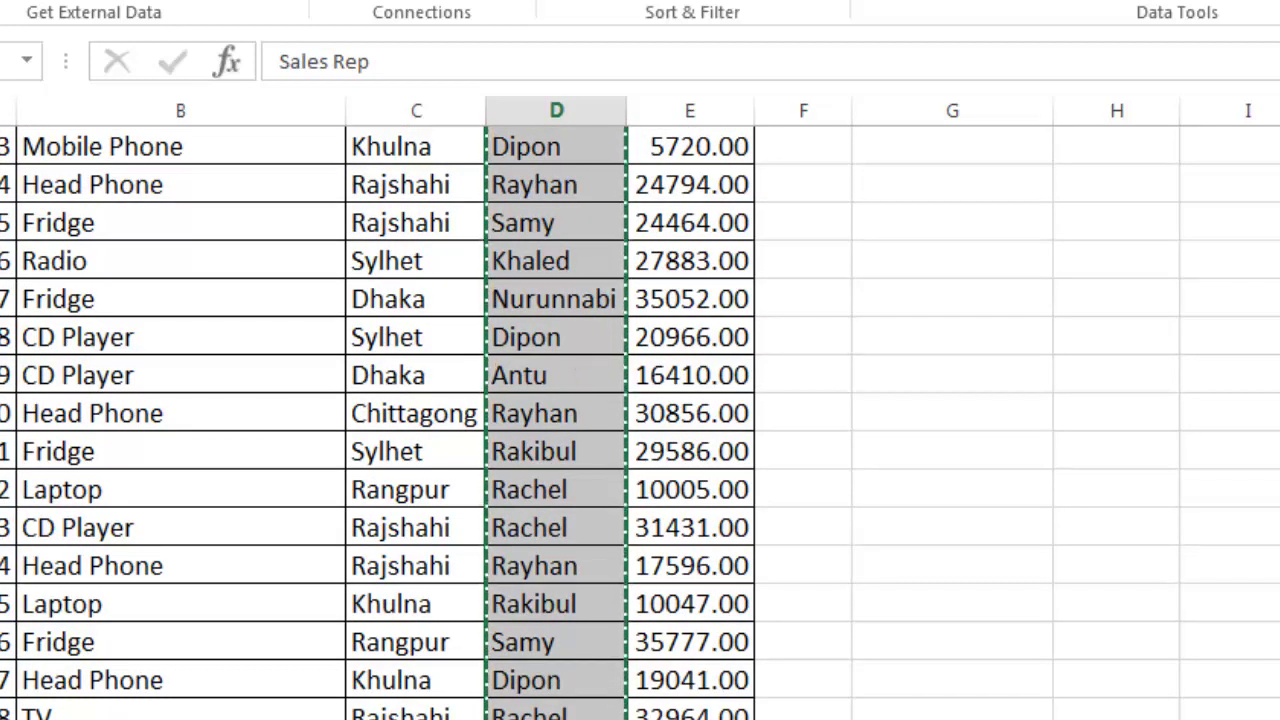
pyautogui.hscroll(5, 640, 410)
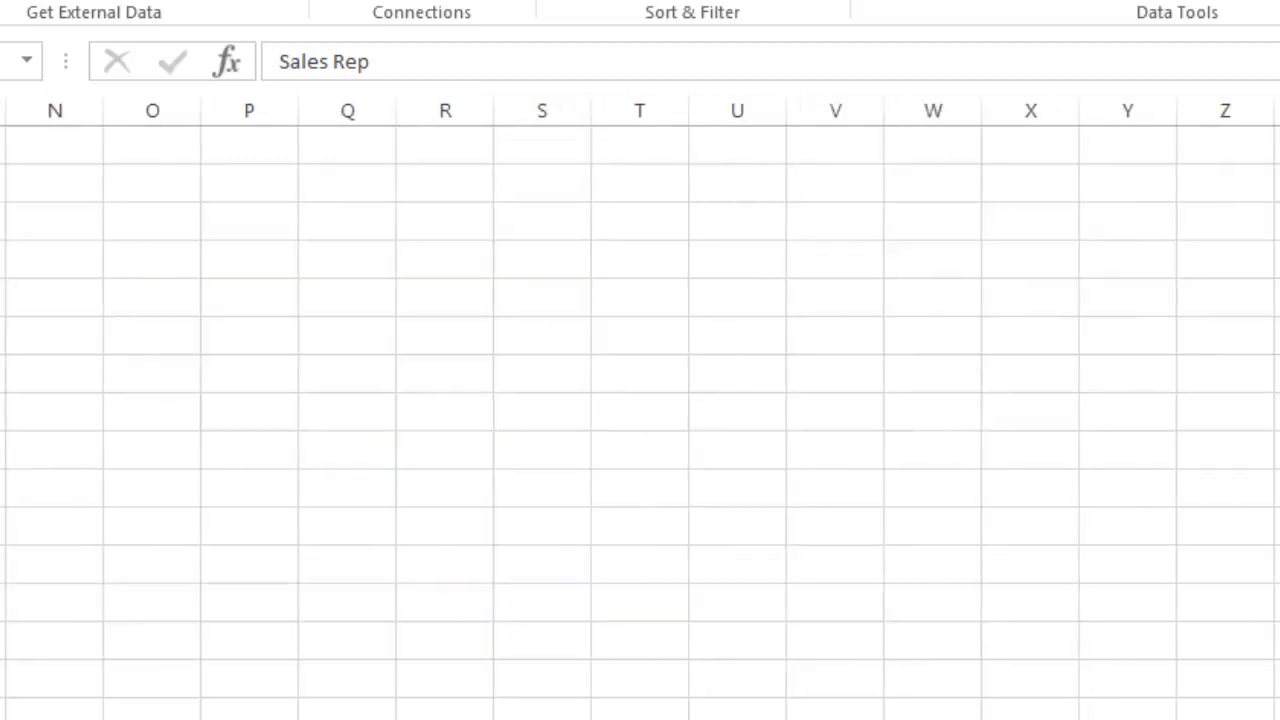
pyautogui.hscroll(1, 640, 410)
pyautogui.hscroll(-5, 640, 410)
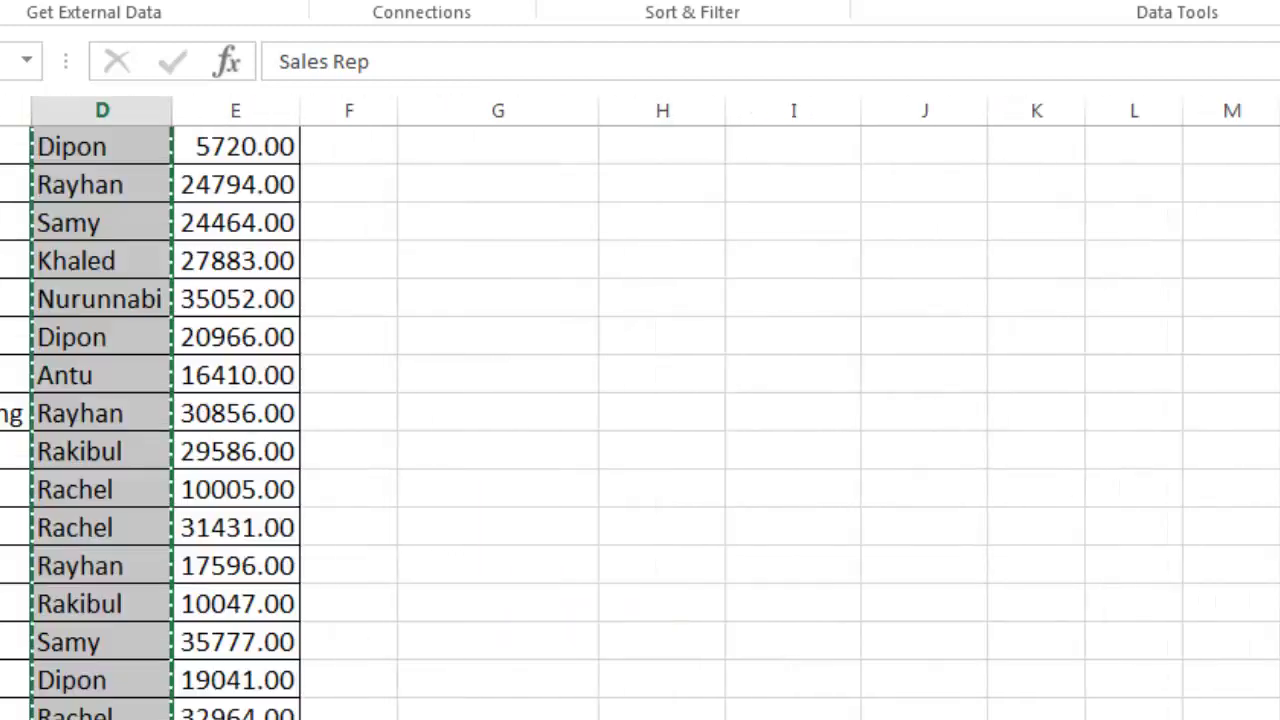
pyautogui.hscroll(-1, 640, 410)
pyautogui.scroll(10, 640, 410)
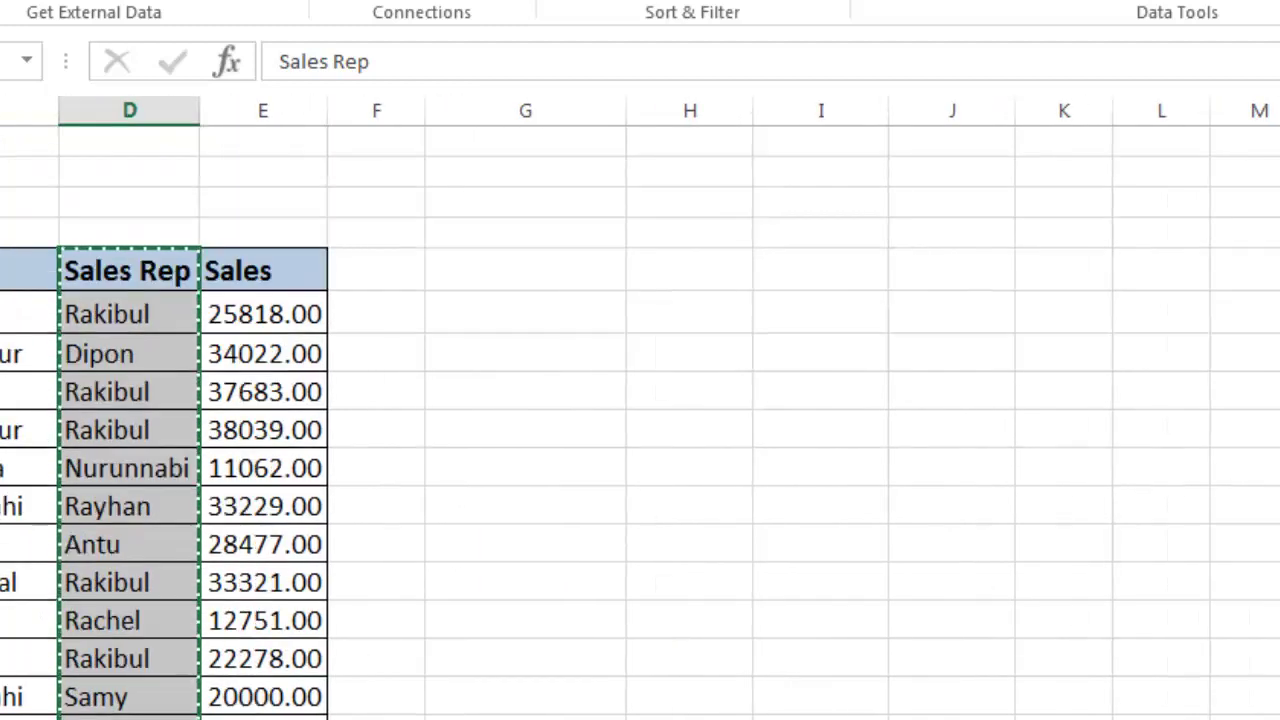
pyautogui.hscroll(3, 640, 410)
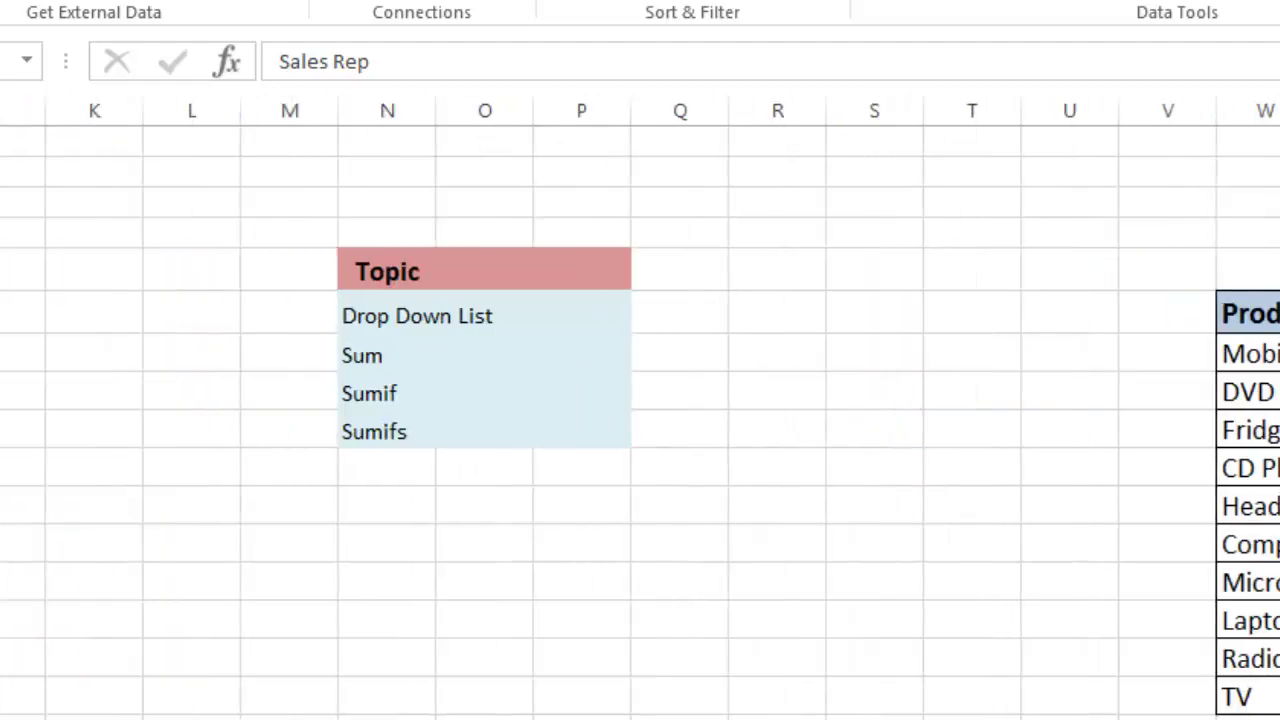
pyautogui.click(1260, 290)
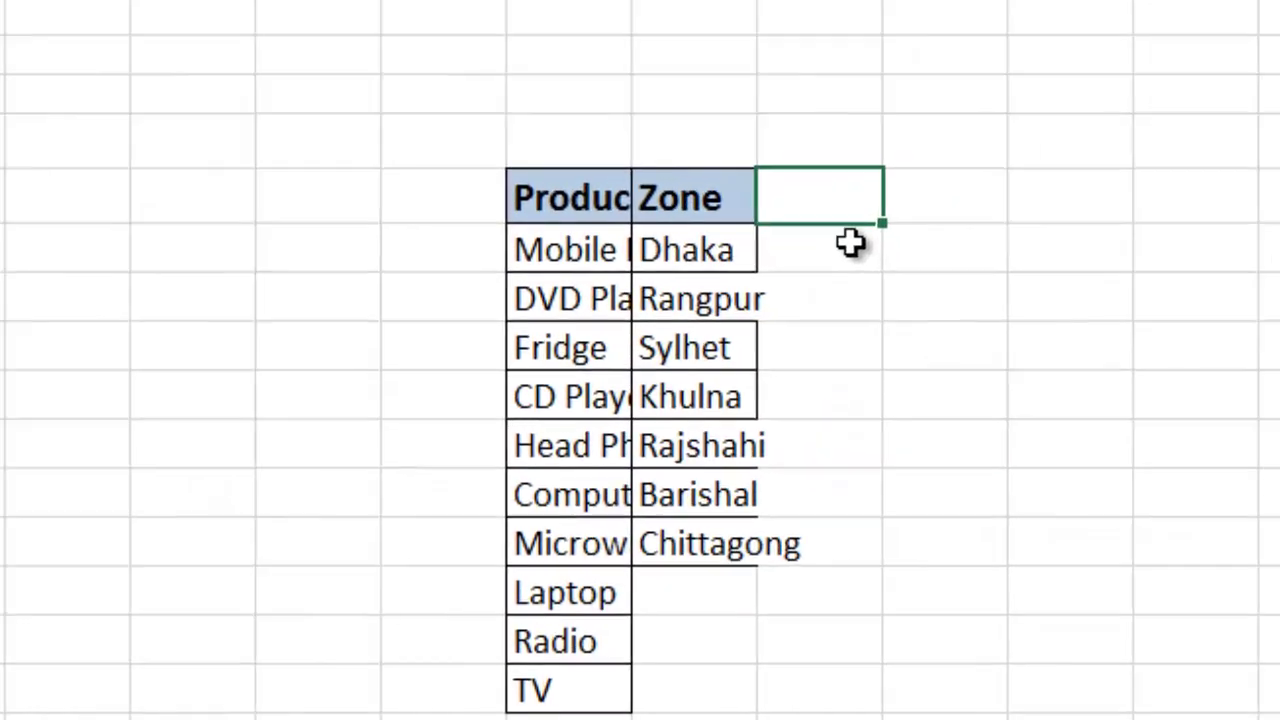
pyautogui.hotkey('ctrl', 'v')
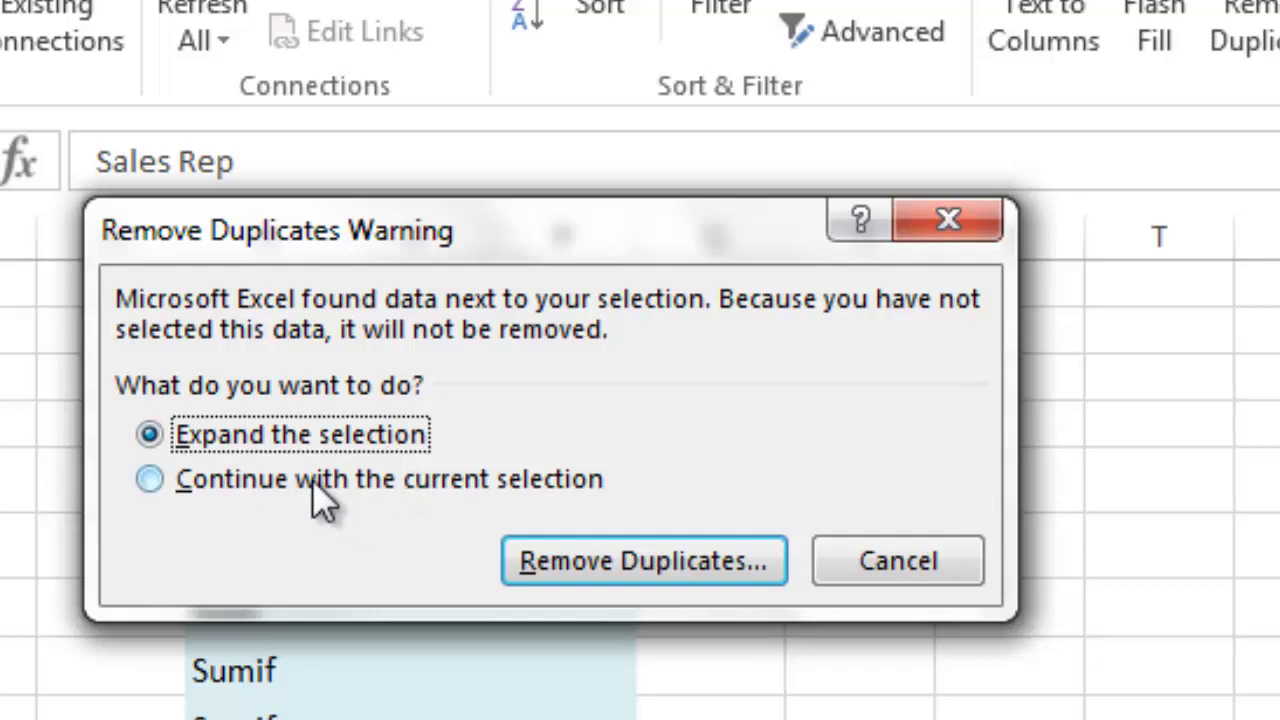
# Step: Remove duplicates from the copied Sales Rep list in column Y only, continuing with the current selection and keeping the header
pyautogui.click(312, 479)
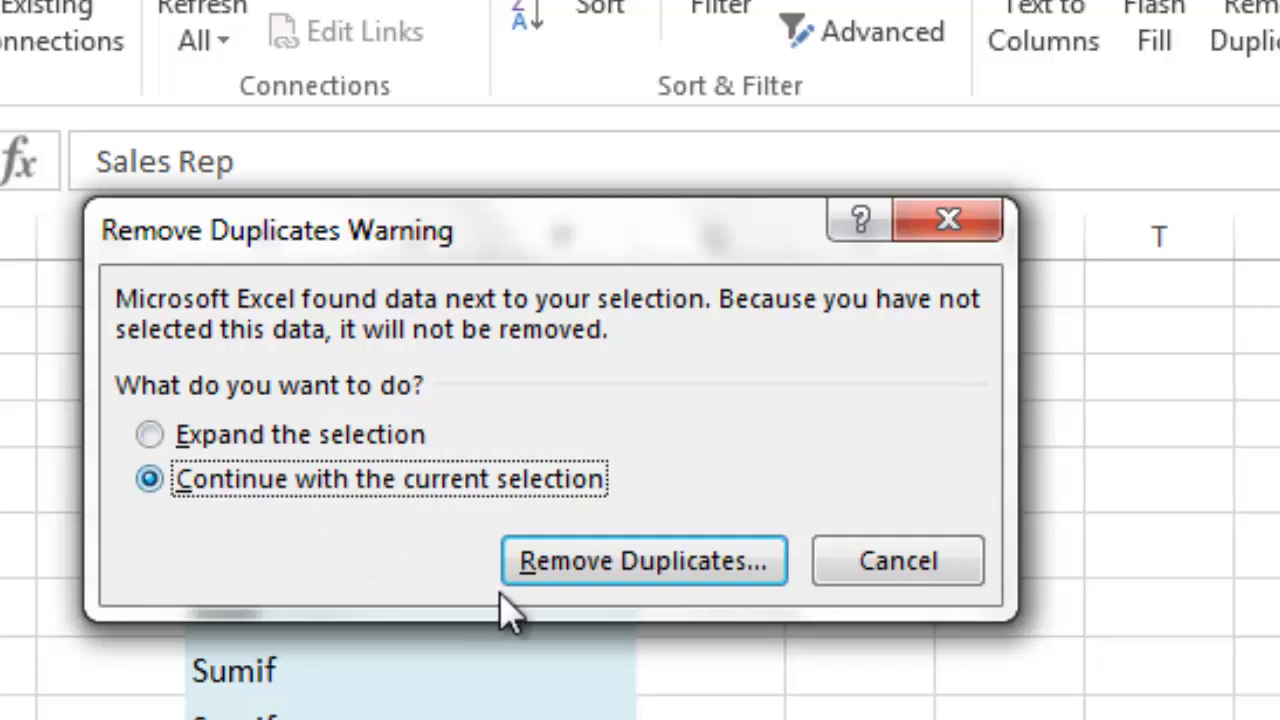
pyautogui.click(640, 562)
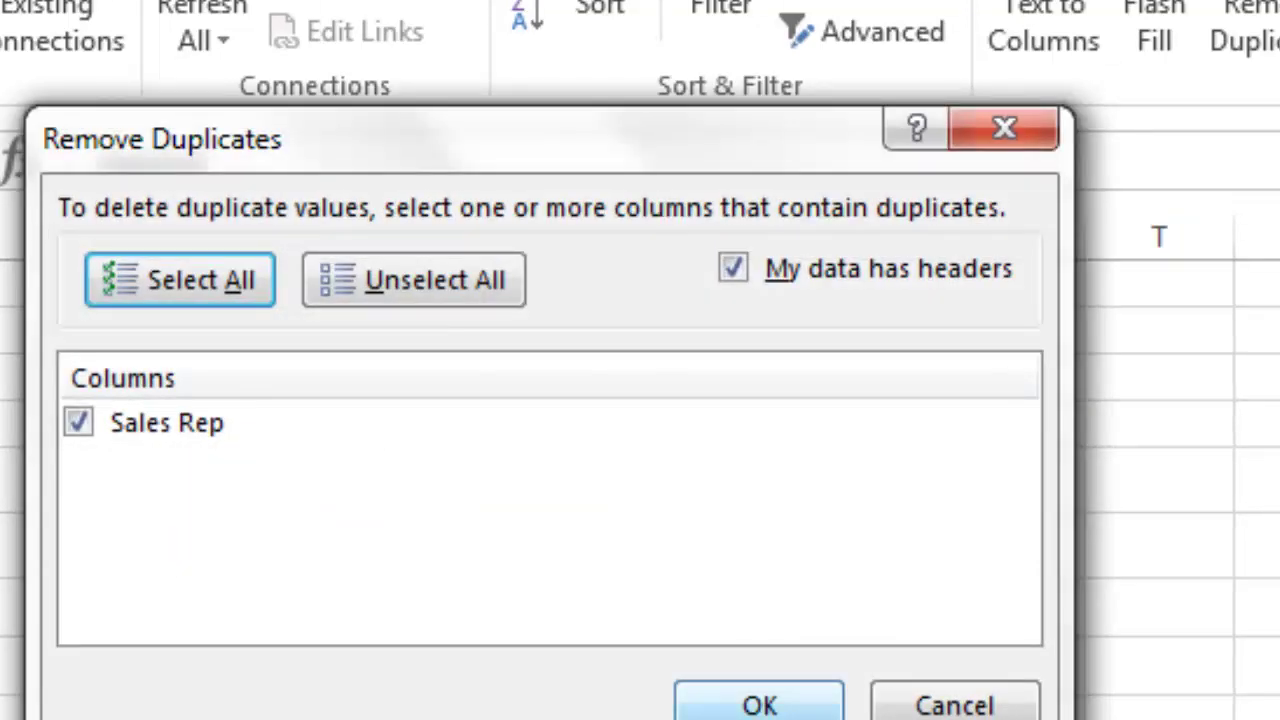
pyautogui.click(740, 708)
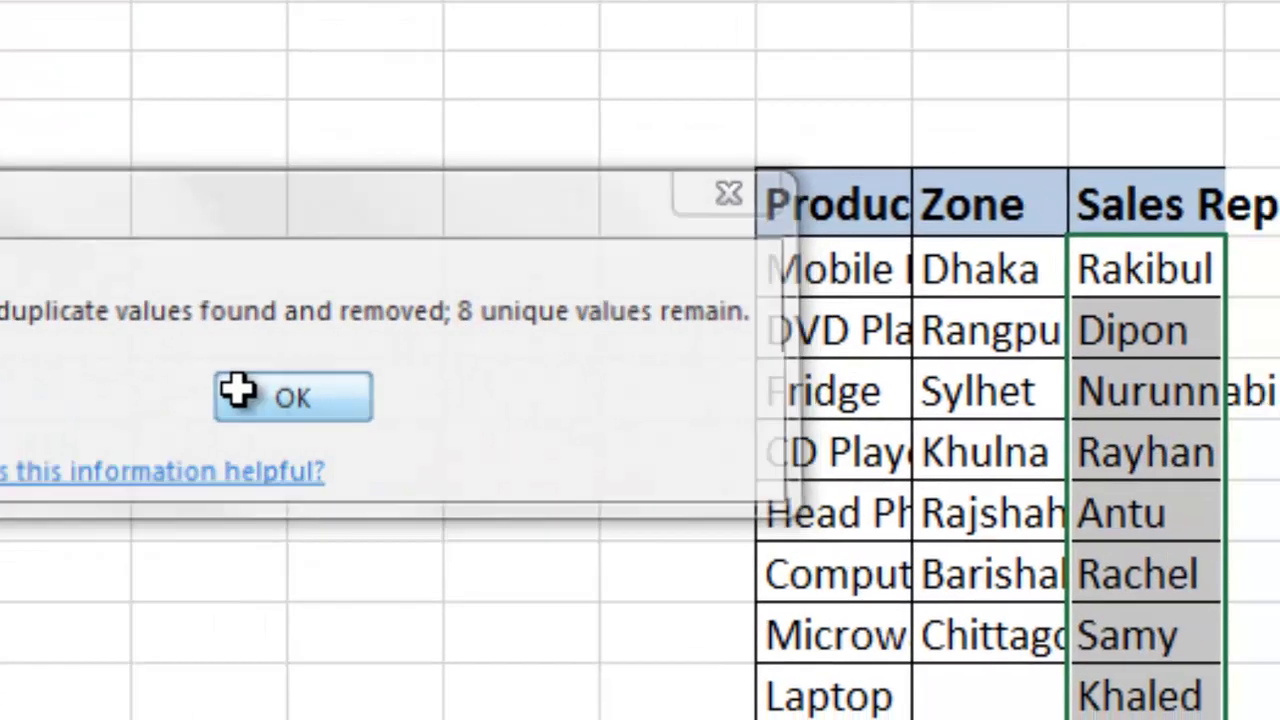
pyautogui.click(237, 392)
pyautogui.click(1040, 451)
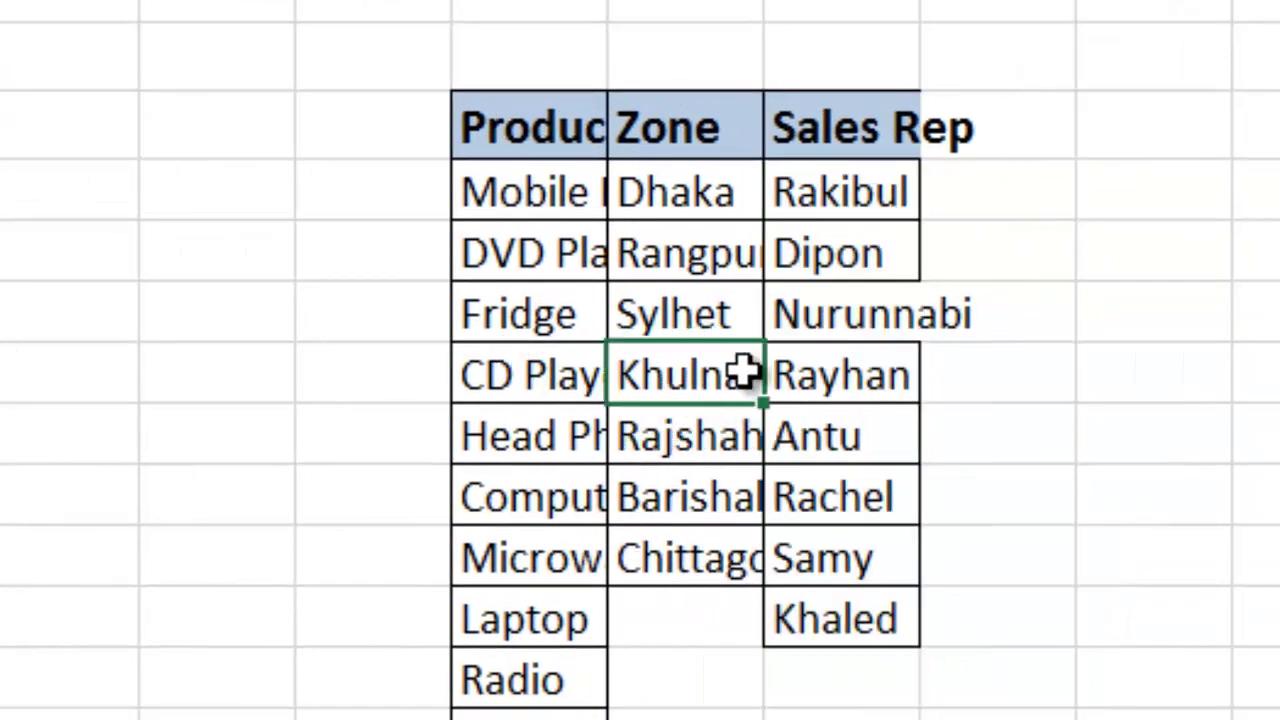
# Step: AutoFit the width of column W so the full product names fit
pyautogui.click(822, 228)
pyautogui.click(871, 414)
pyautogui.click(760, 338)
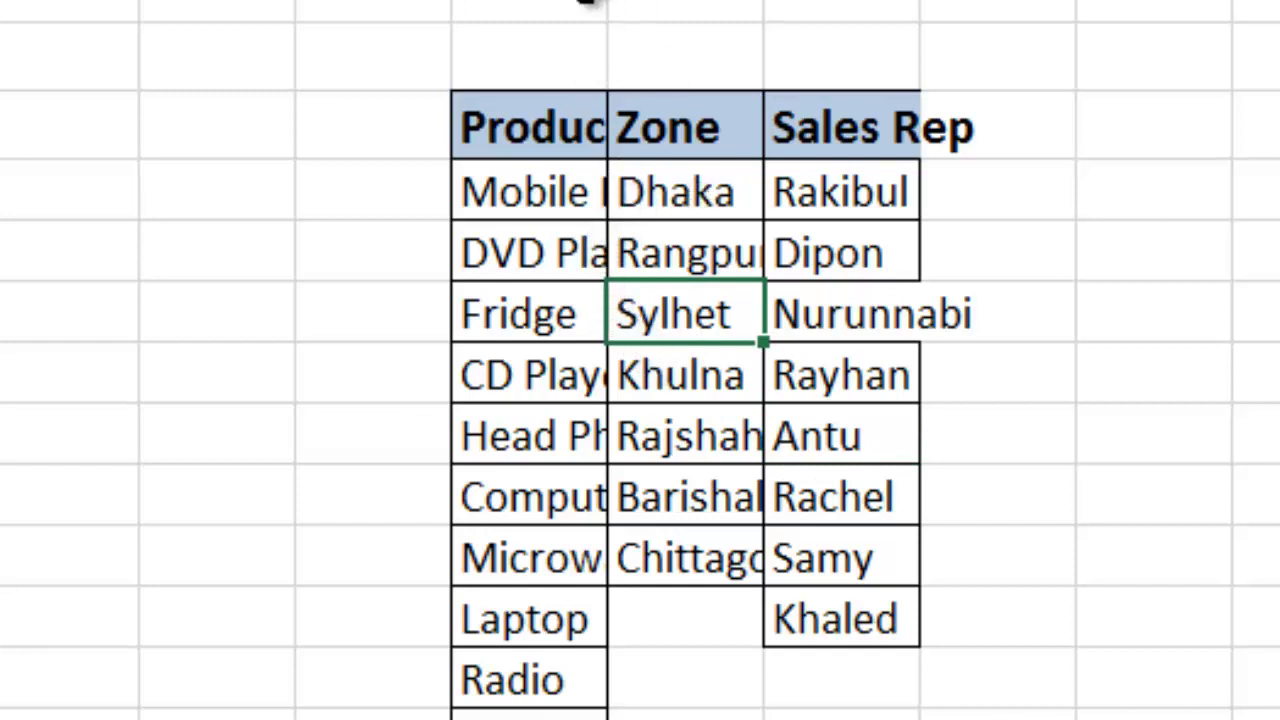
pyautogui.hotkey('alt', 'h')
pyautogui.press('o')
pyautogui.press('i')
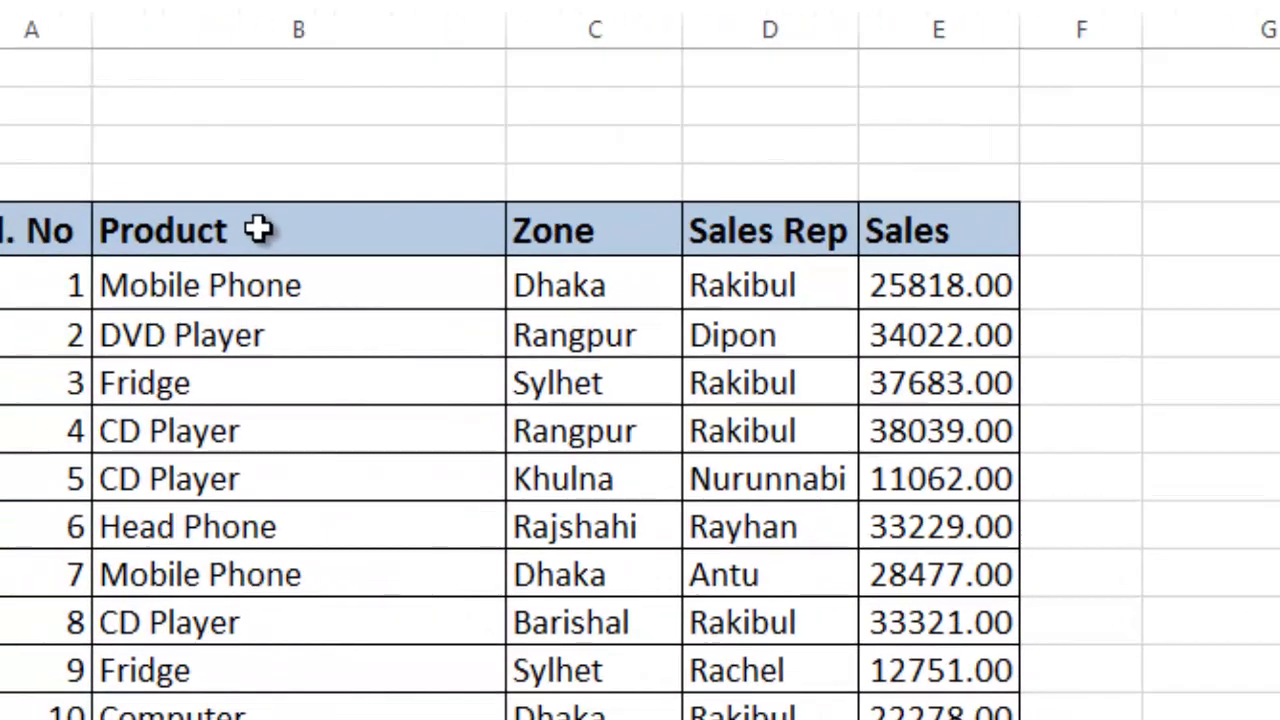
# Step: Copy the Product, Zone and Sales Rep headers from B5:D5 and paste them at G5 beside the sales table
pyautogui.click(447, 235)
pyautogui.moveTo(447, 235); pyautogui.dragTo(752, 230)
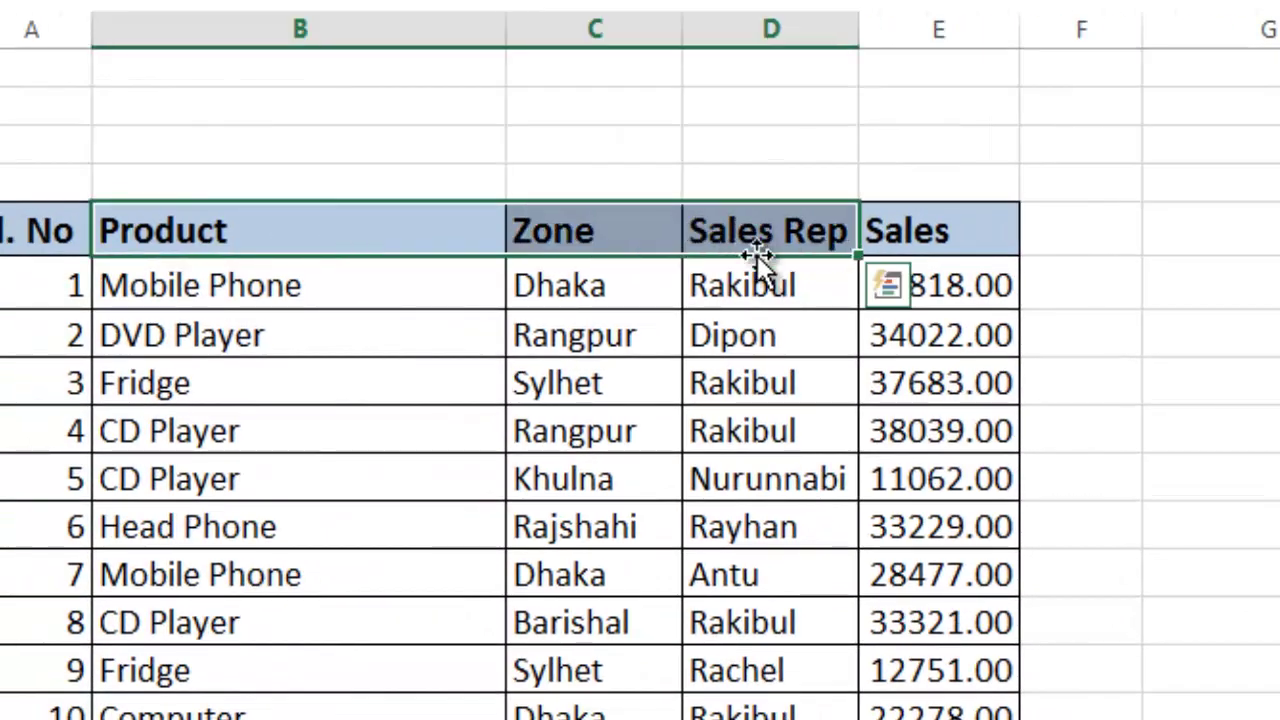
pyautogui.hotkey('ctrl', 'c')
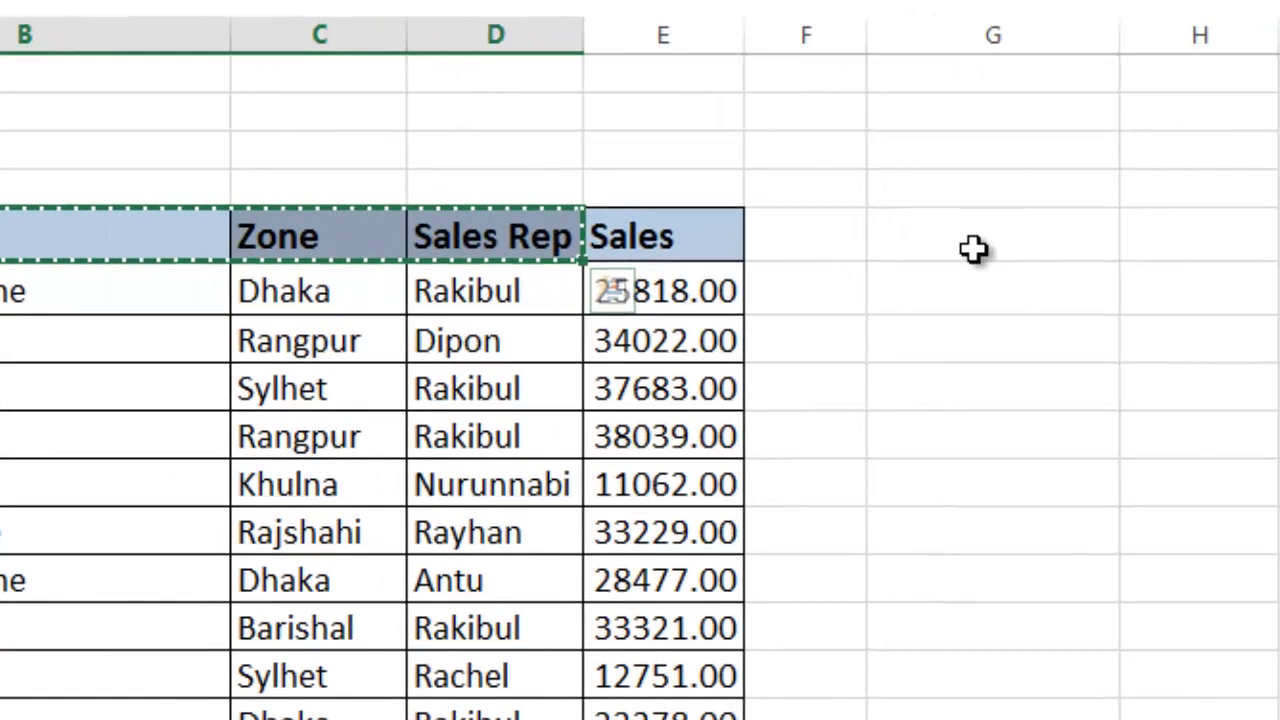
pyautogui.click(1249, 243)
pyautogui.hotkey('ctrl', 'v')
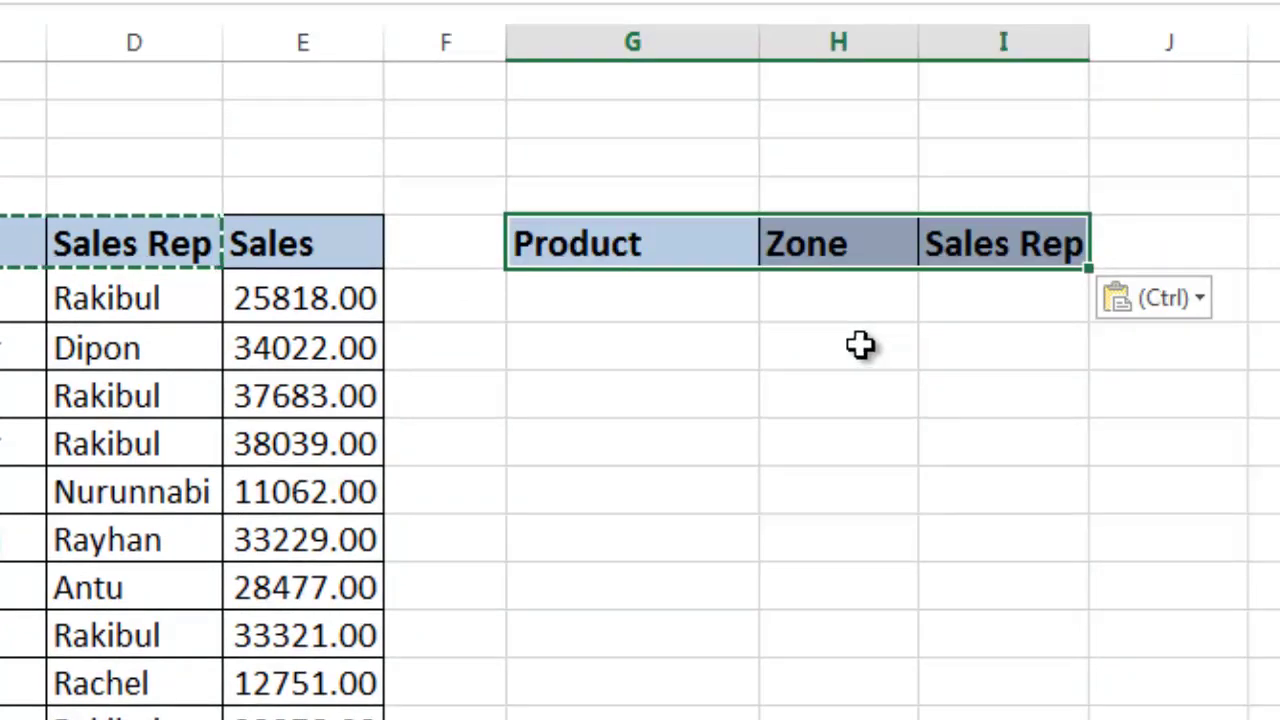
pyautogui.click(653, 291)
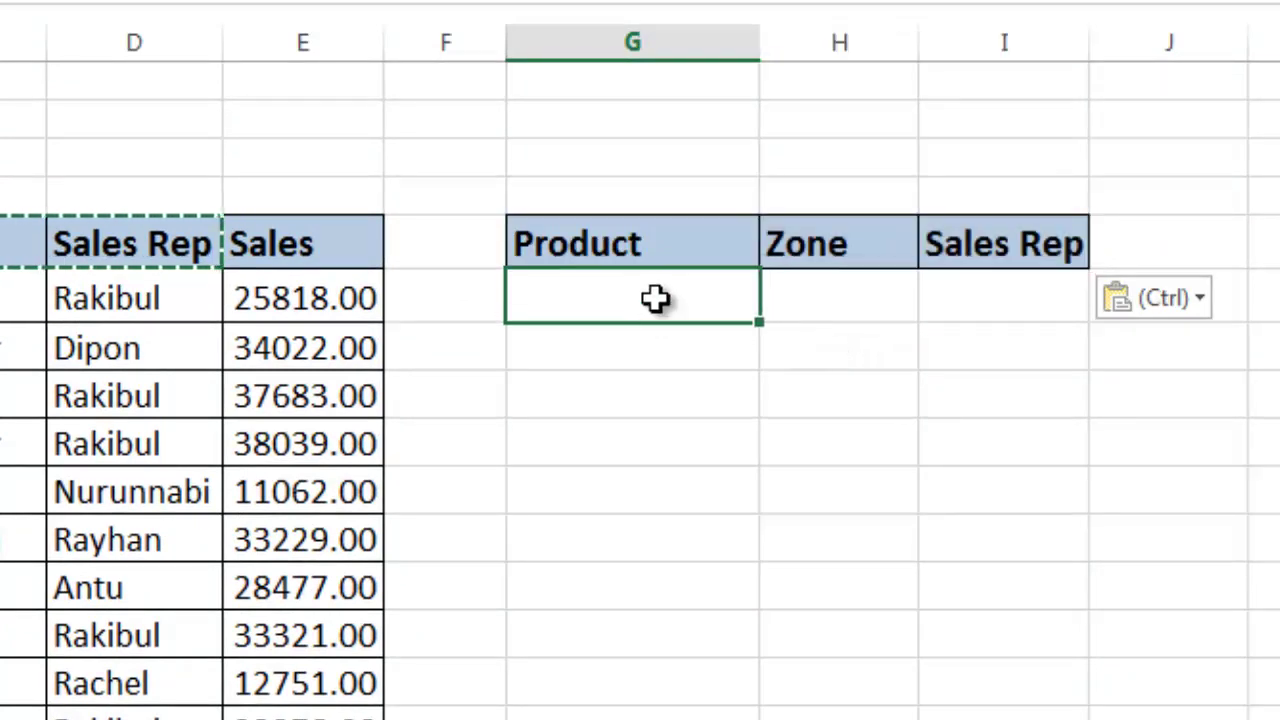
pyautogui.click(791, 305)
pyautogui.click(700, 306)
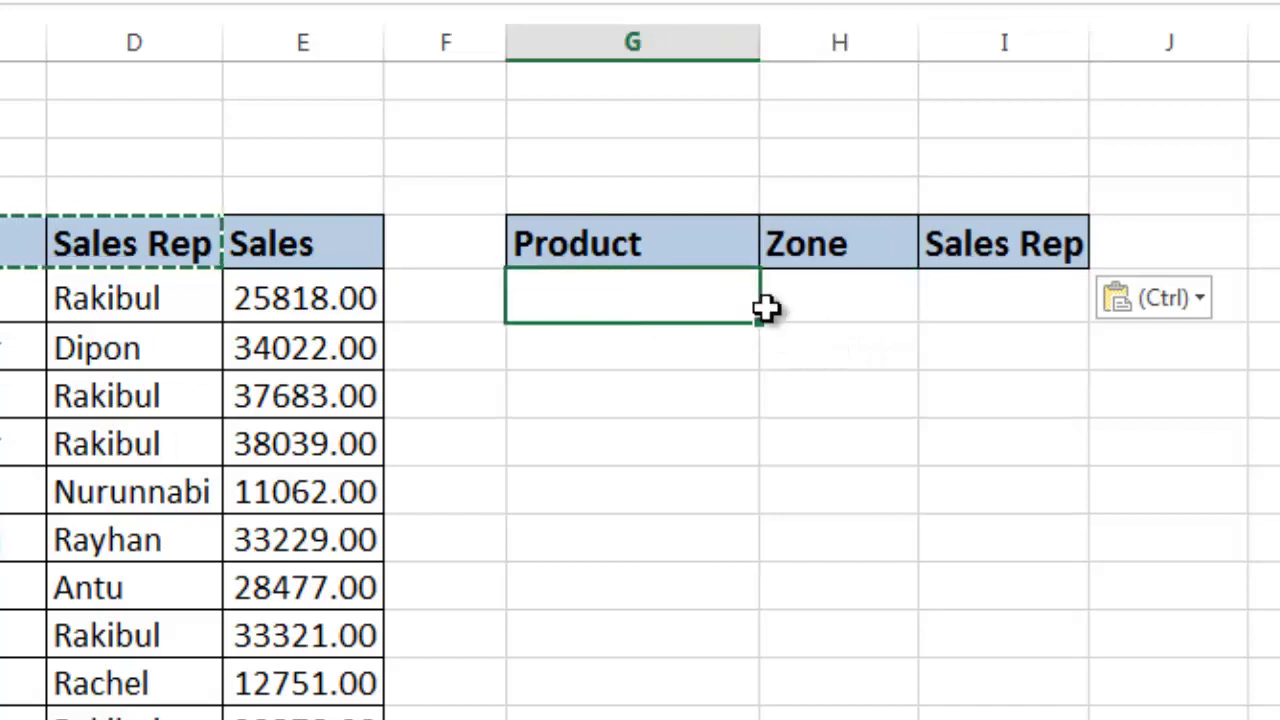
pyautogui.click(811, 318)
pyautogui.click(656, 303)
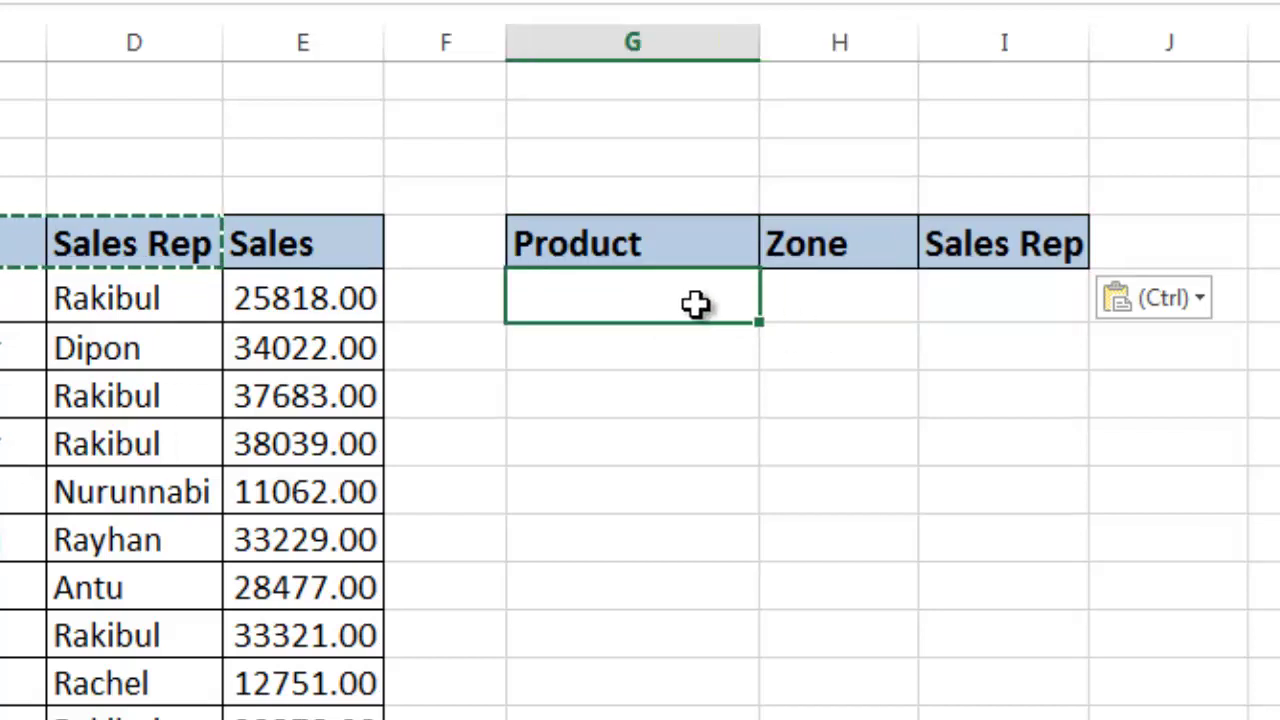
pyautogui.click(836, 301)
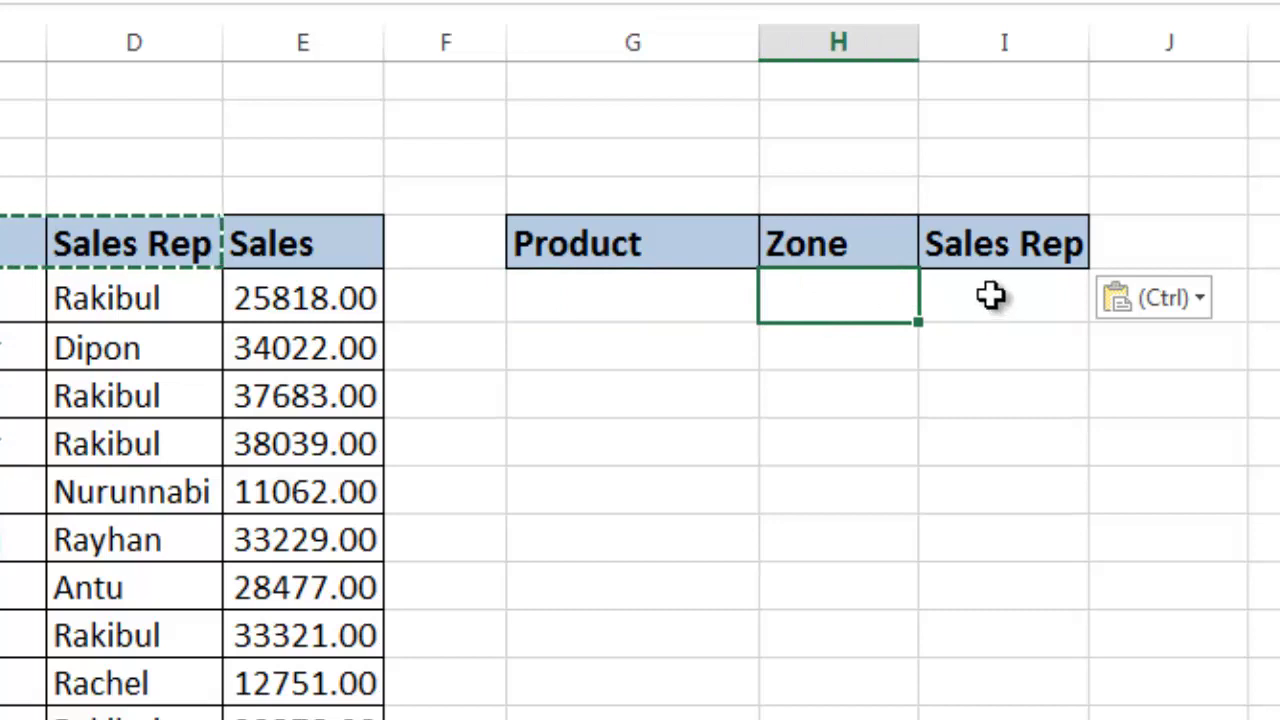
pyautogui.click(991, 298)
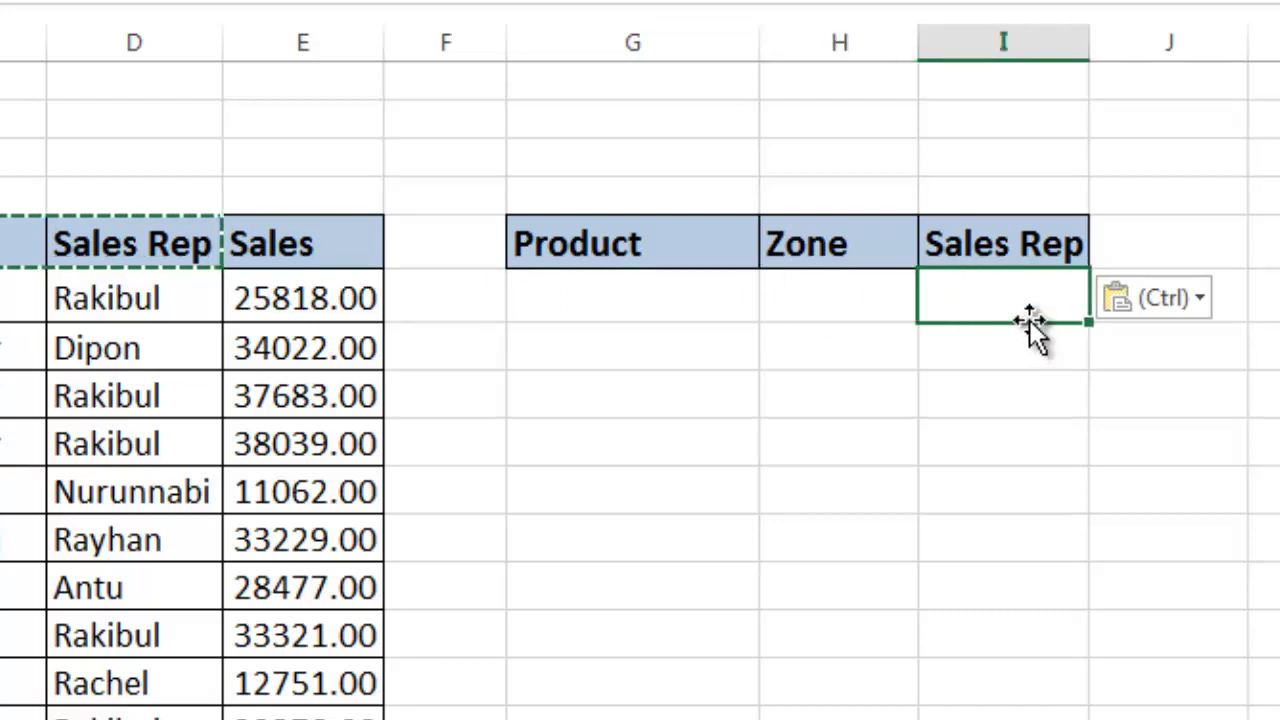
pyautogui.click(733, 307)
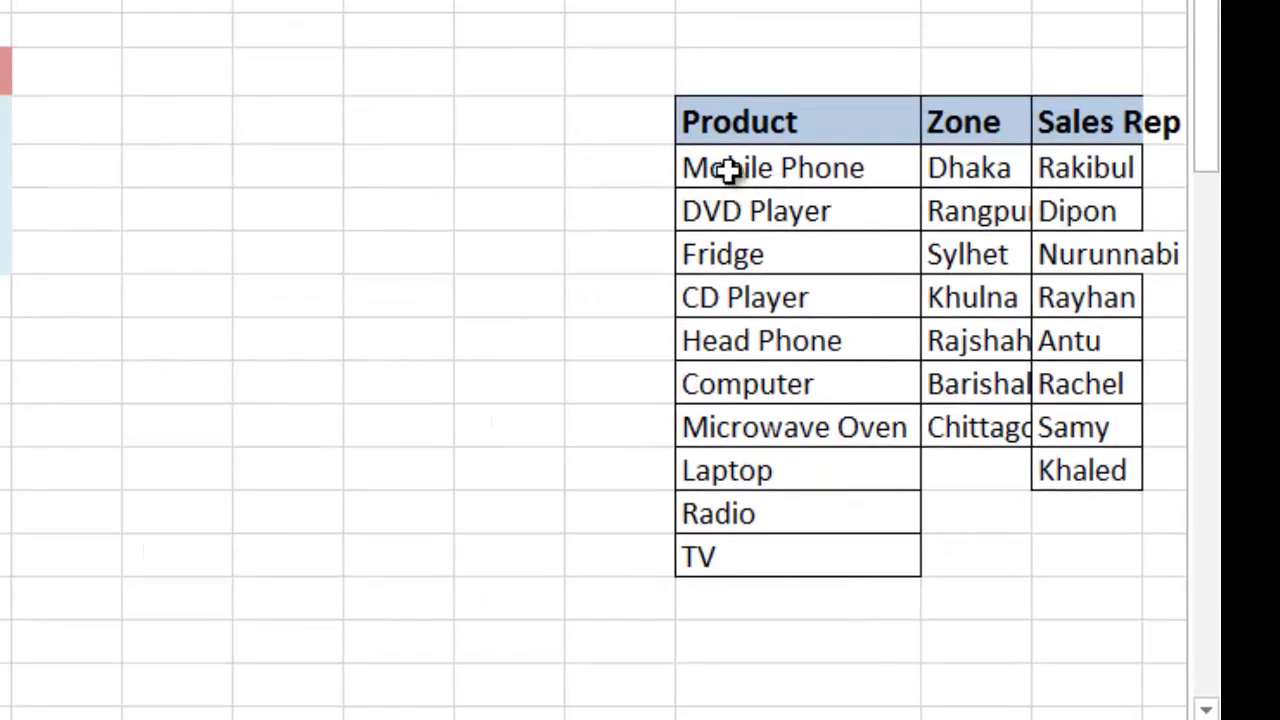
# Step: Try to assign the range name Product to the unique product entries in W7:W16, leaving out the header
pyautogui.click(730, 170)
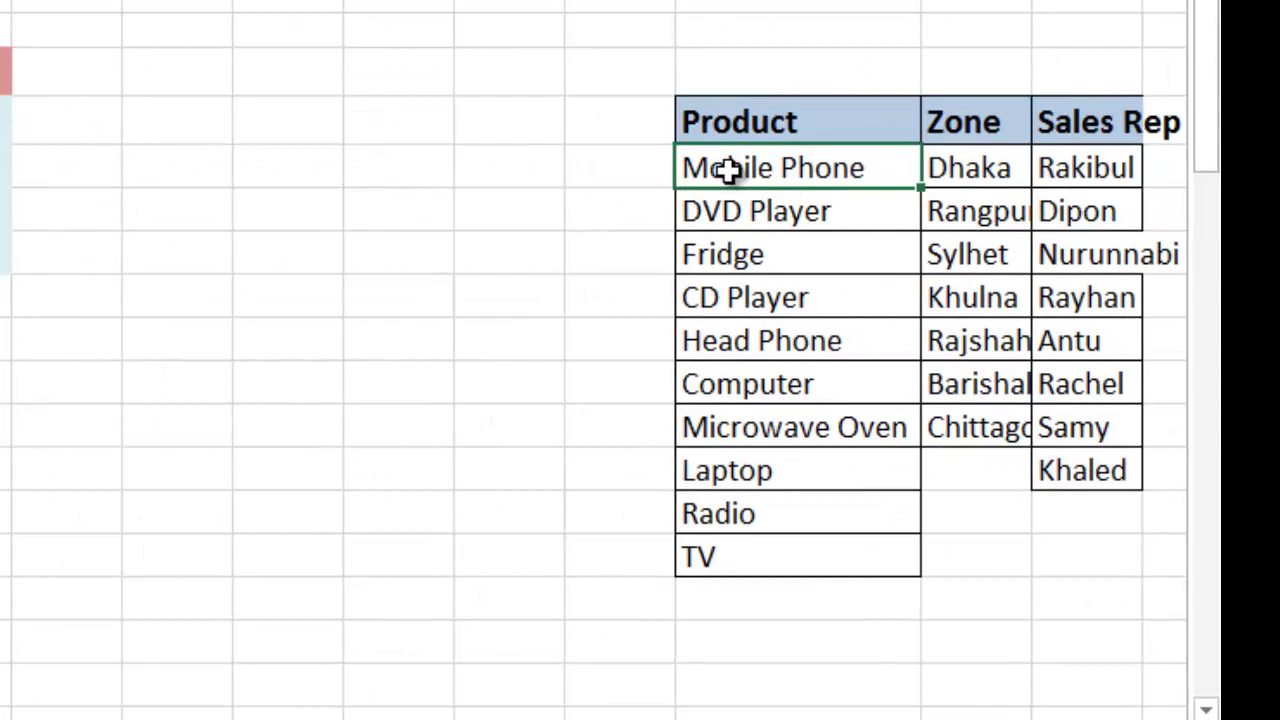
pyautogui.hotkey('shift', 'Down')
pyautogui.hotkey('shift', 'Down')
pyautogui.hotkey('shift', 'Down')
pyautogui.hotkey('shift', 'Down')
pyautogui.hotkey('shift', 'Down')
pyautogui.hotkey('shift', 'Down')
pyautogui.hotkey('shift', 'Down')
pyautogui.hotkey('shift', 'Down')
pyautogui.hotkey('shift', 'Down')
pyautogui.hotkey('shift', 'Down')
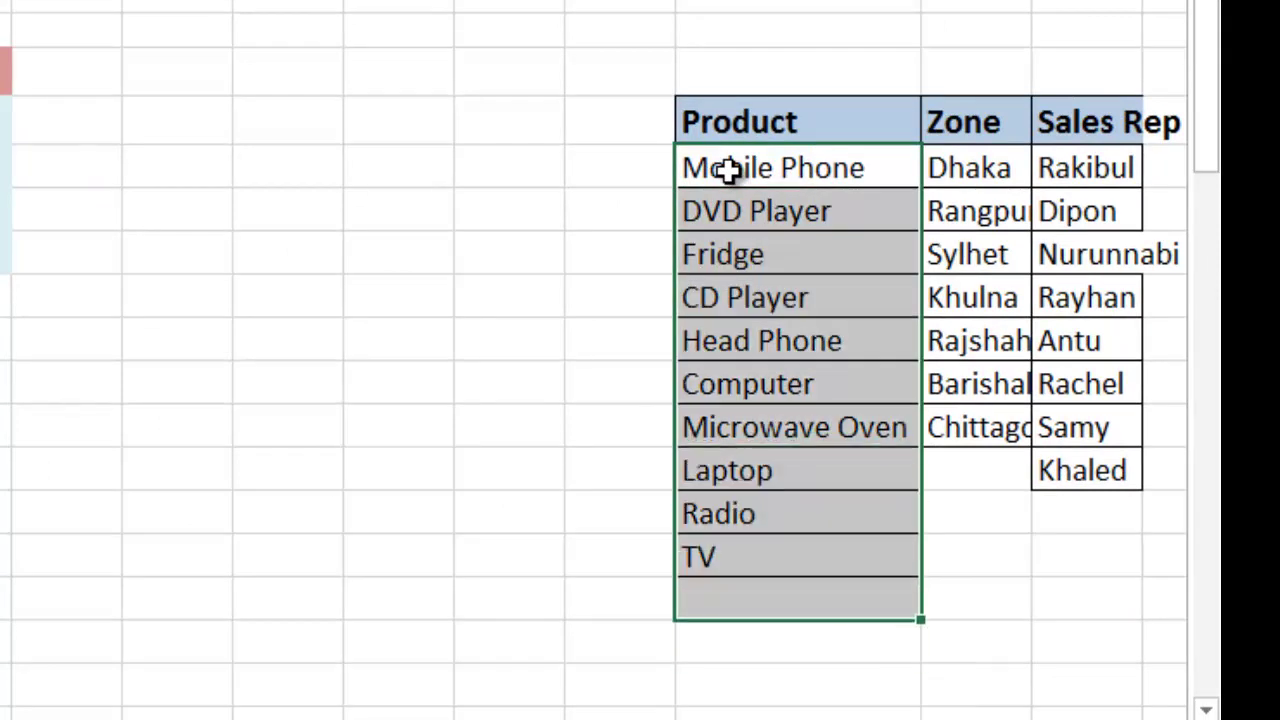
pyautogui.hotkey('shift', 'Up')
pyautogui.hotkey('shift', 'Up')
pyautogui.hotkey('shift', 'Down')
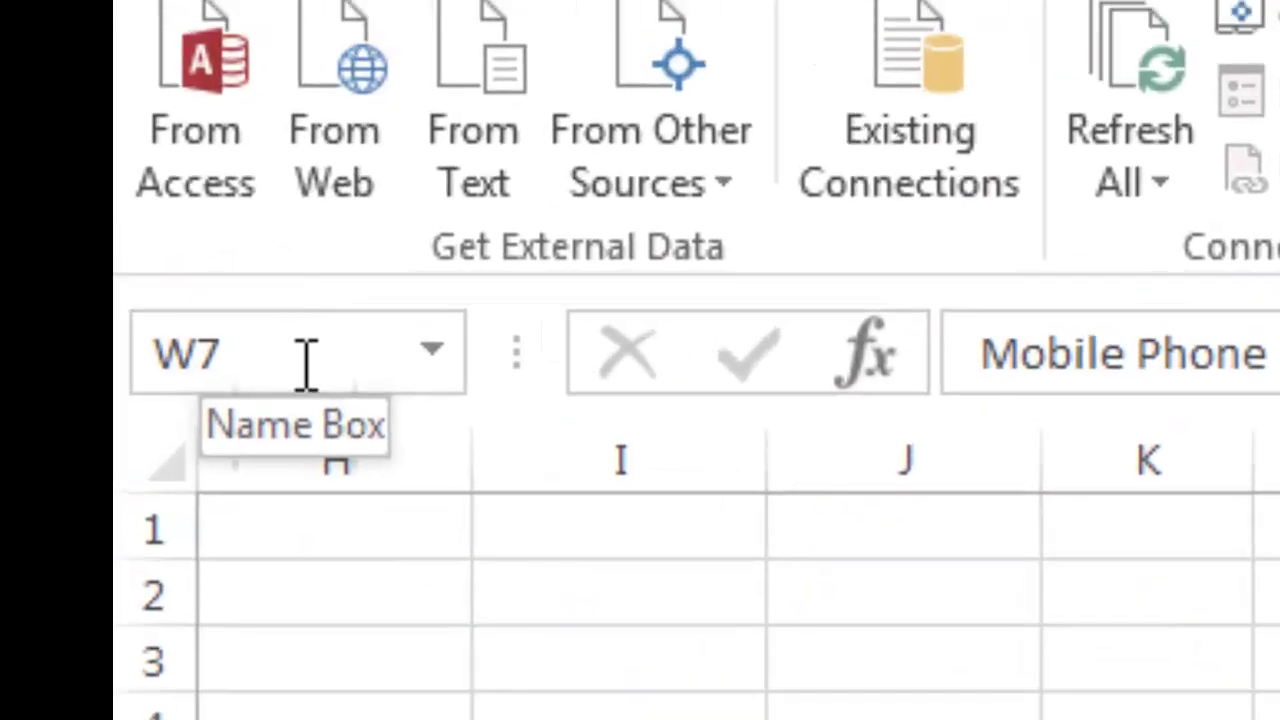
pyautogui.click(300, 355)
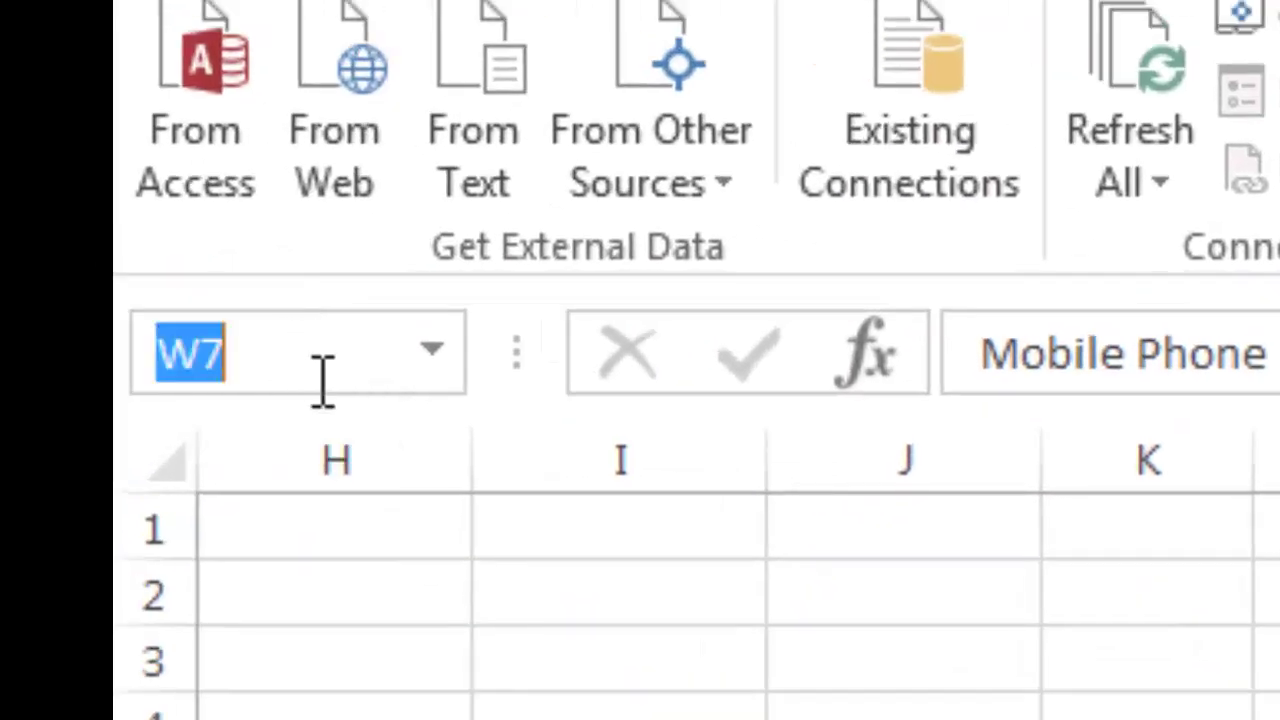
pyautogui.write('P')
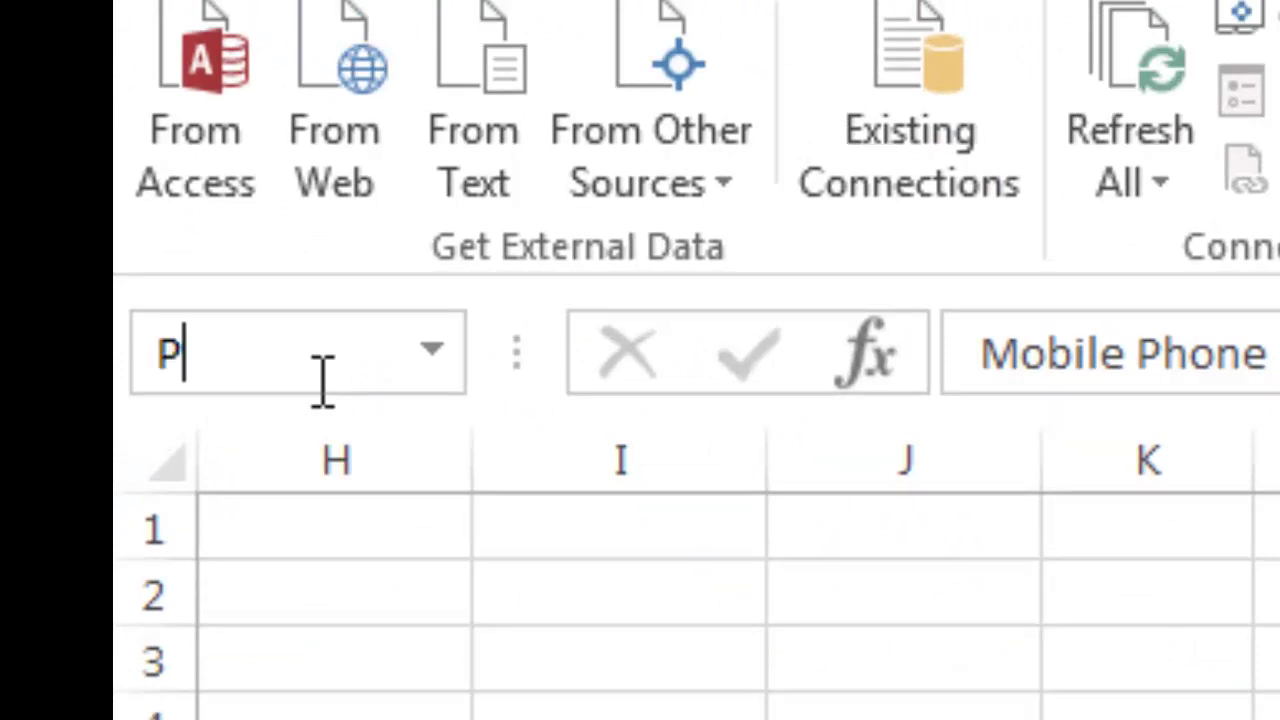
pyautogui.write('rodu')
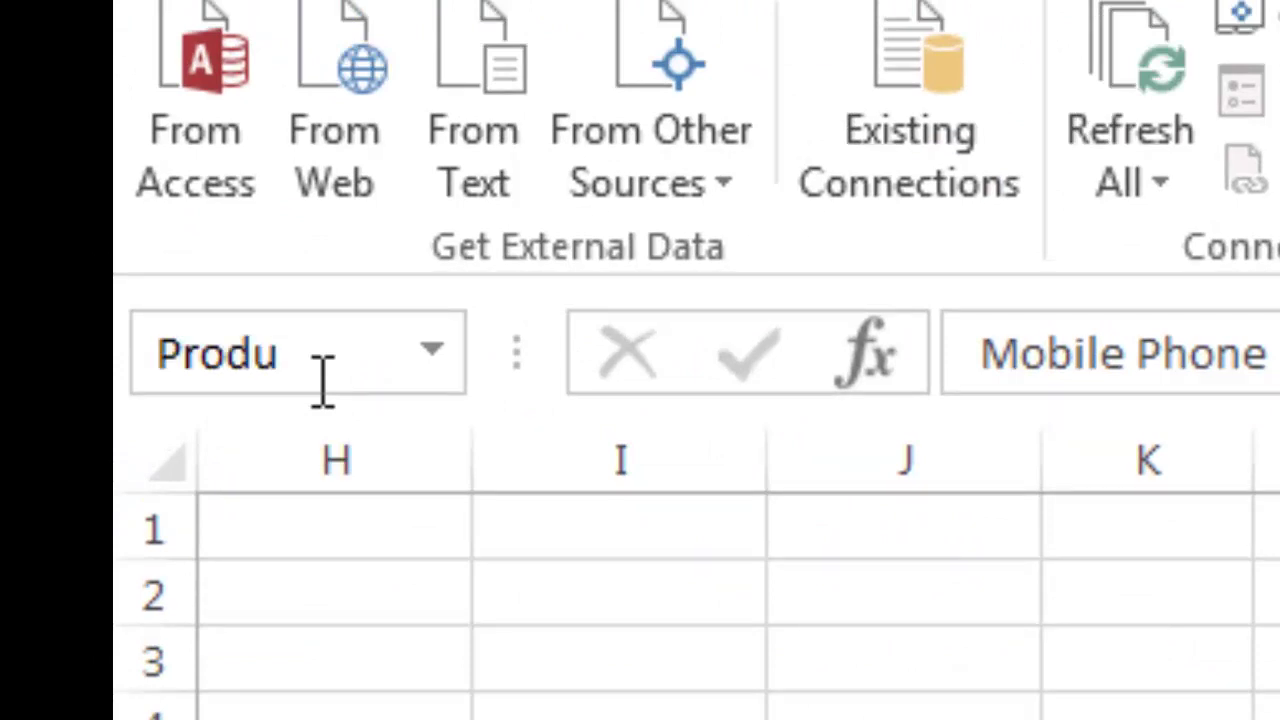
pyautogui.write('ct')
pyautogui.press('Return')
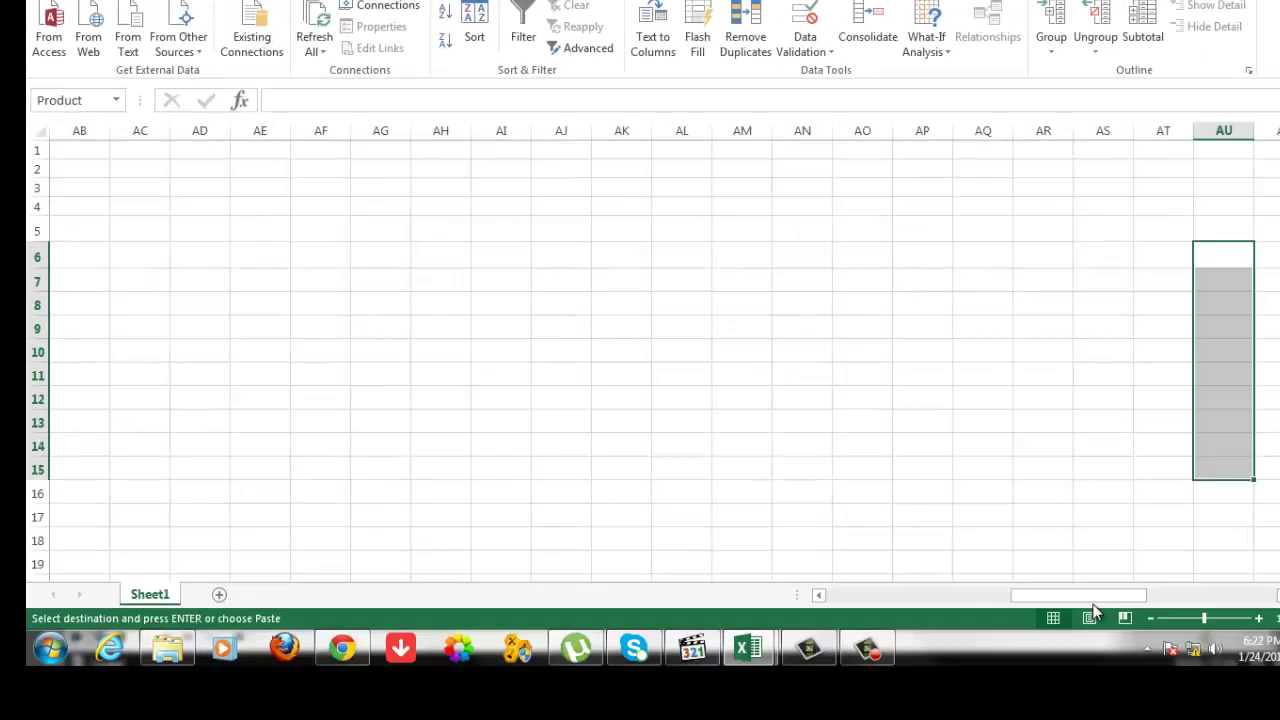
# Step: Name the unique product entries in W7:W16 as the range Product1, leaving out the header
pyautogui.moveTo(1043, 600); pyautogui.dragTo(930, 601)
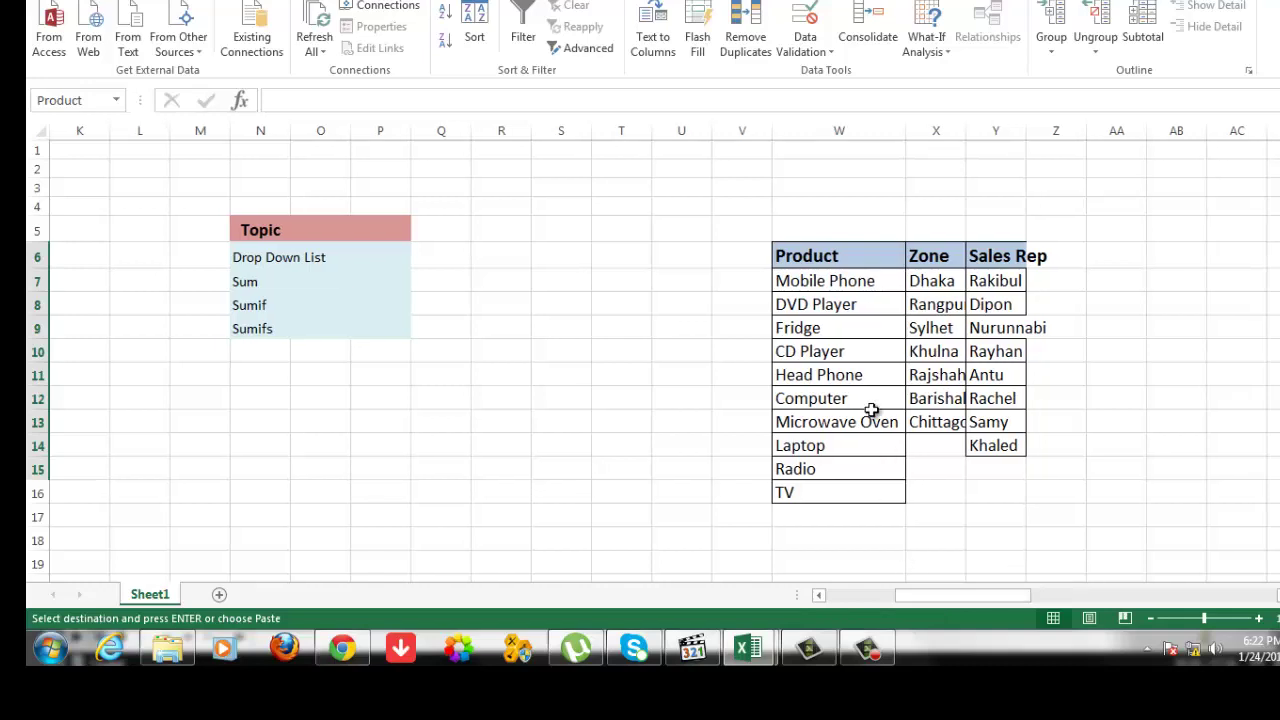
pyautogui.click(830, 290)
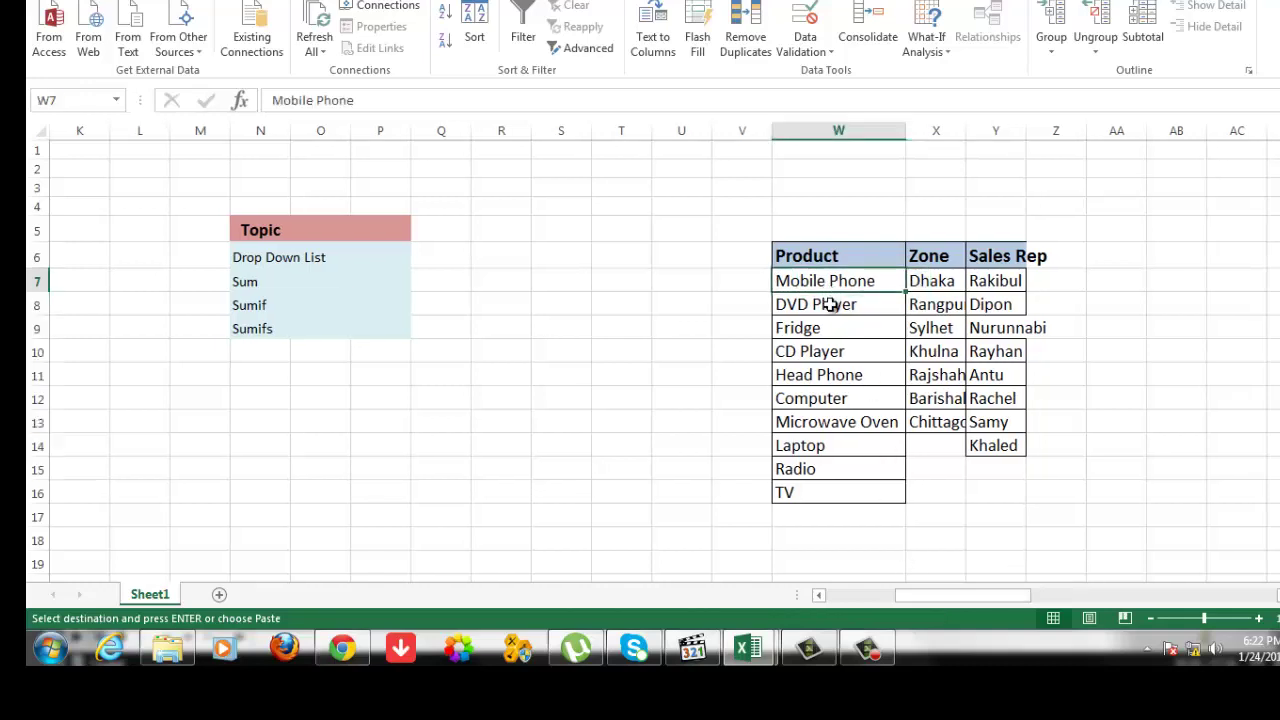
pyautogui.hotkey('shift', 'Down')
pyautogui.hotkey('shift', 'Down')
pyautogui.hotkey('shift', 'Down')
pyautogui.hotkey('shift', 'Down')
pyautogui.hotkey('shift', 'Down')
pyautogui.hotkey('shift', 'Down')
pyautogui.hotkey('shift', 'Down')
pyautogui.hotkey('shift', 'Down')
pyautogui.hotkey('shift', 'Down')
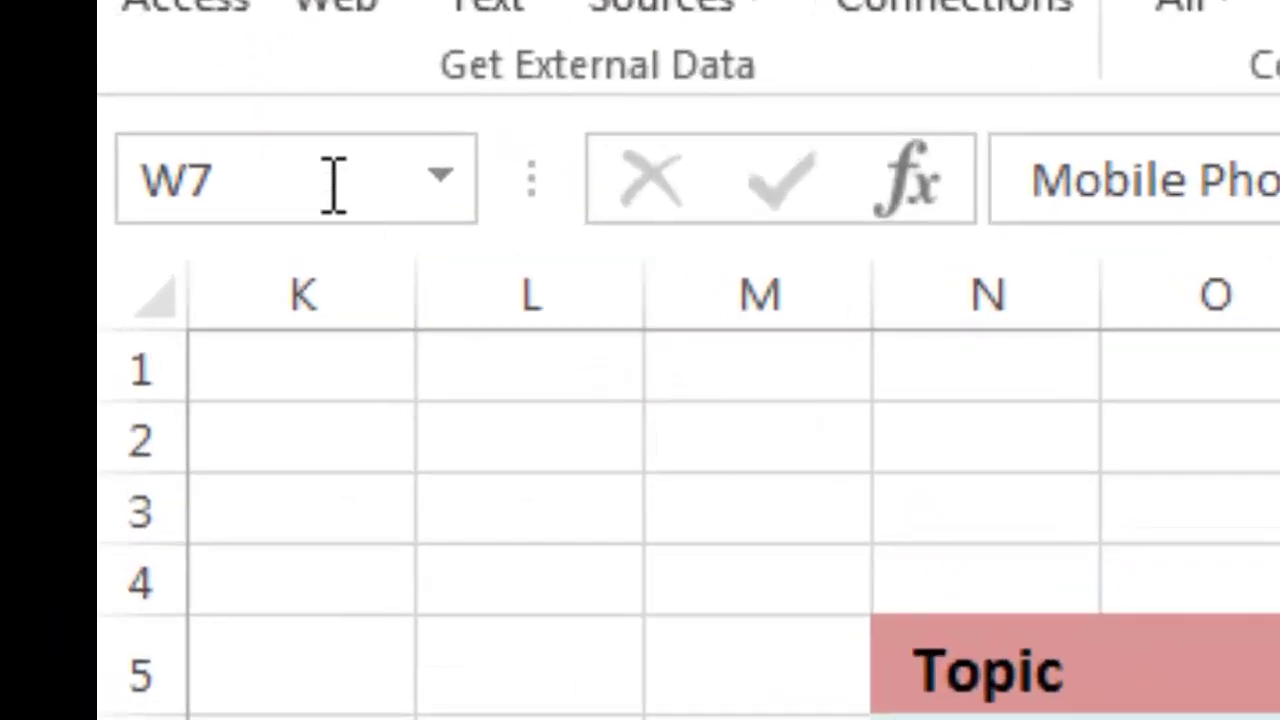
pyautogui.click(88, 100)
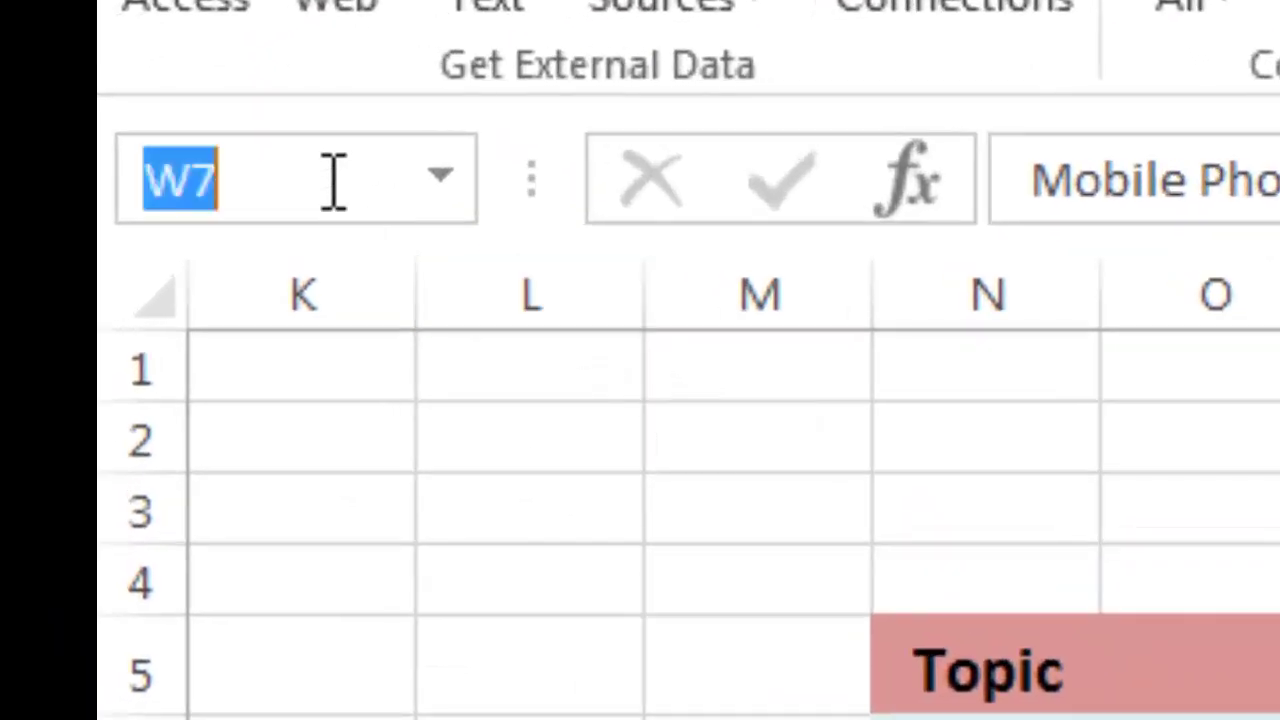
pyautogui.write('P')
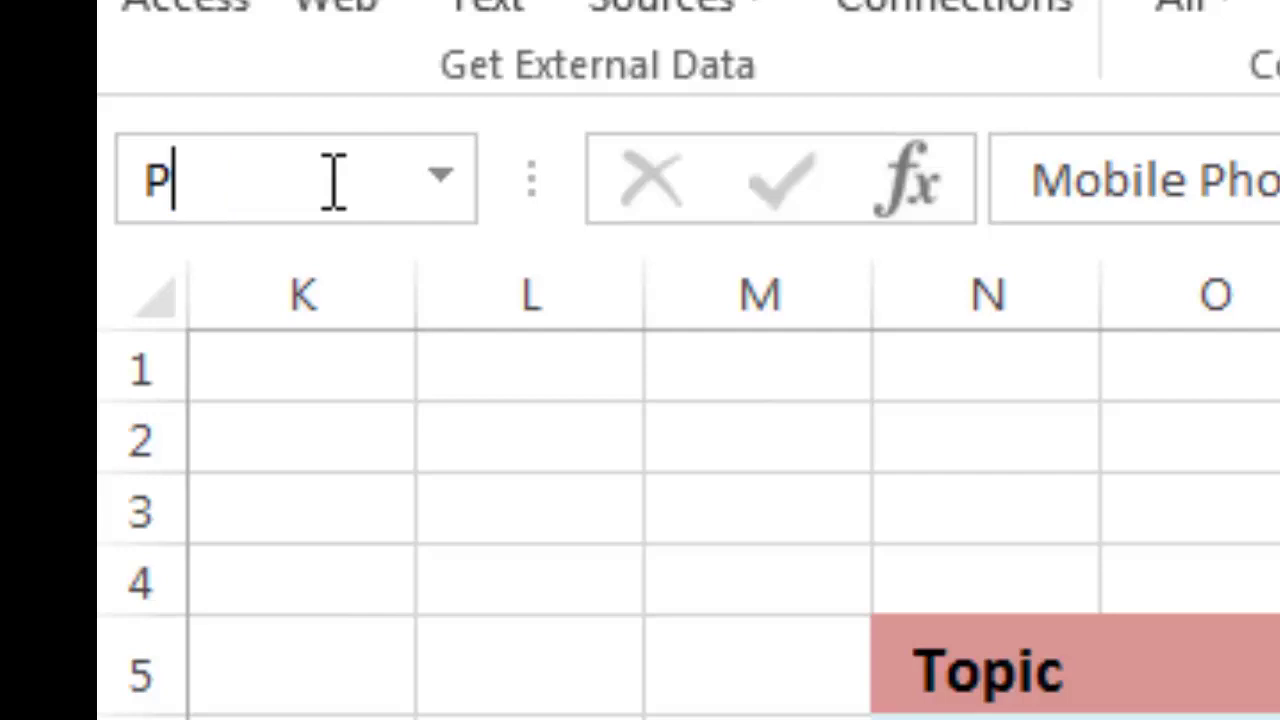
pyautogui.write('roduct')
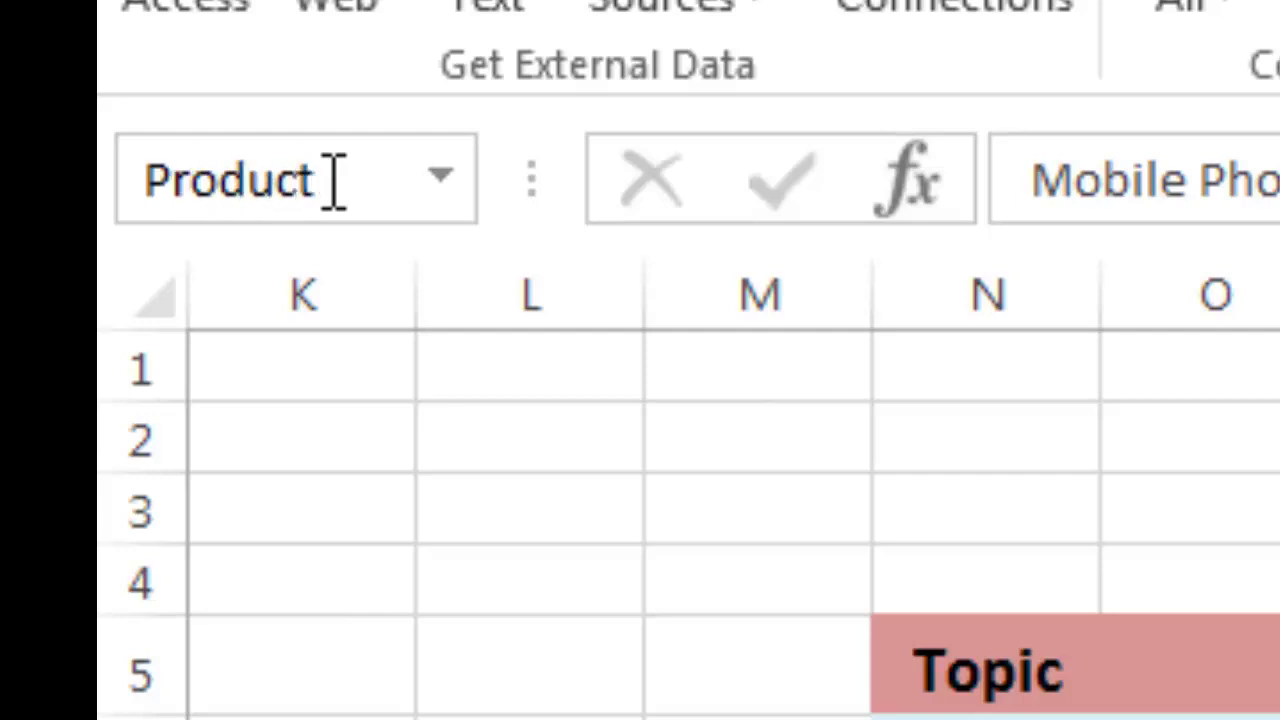
pyautogui.doubleClick(335, 183)
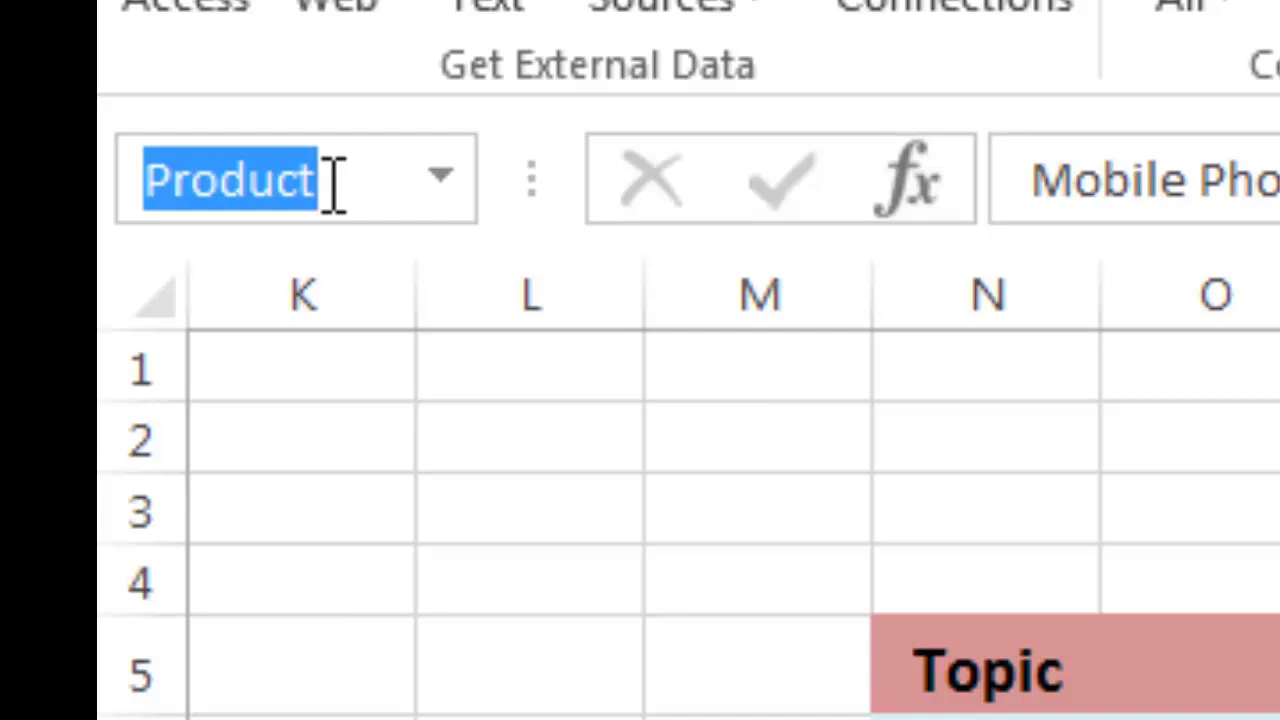
pyautogui.click(335, 183)
pyautogui.write('1')
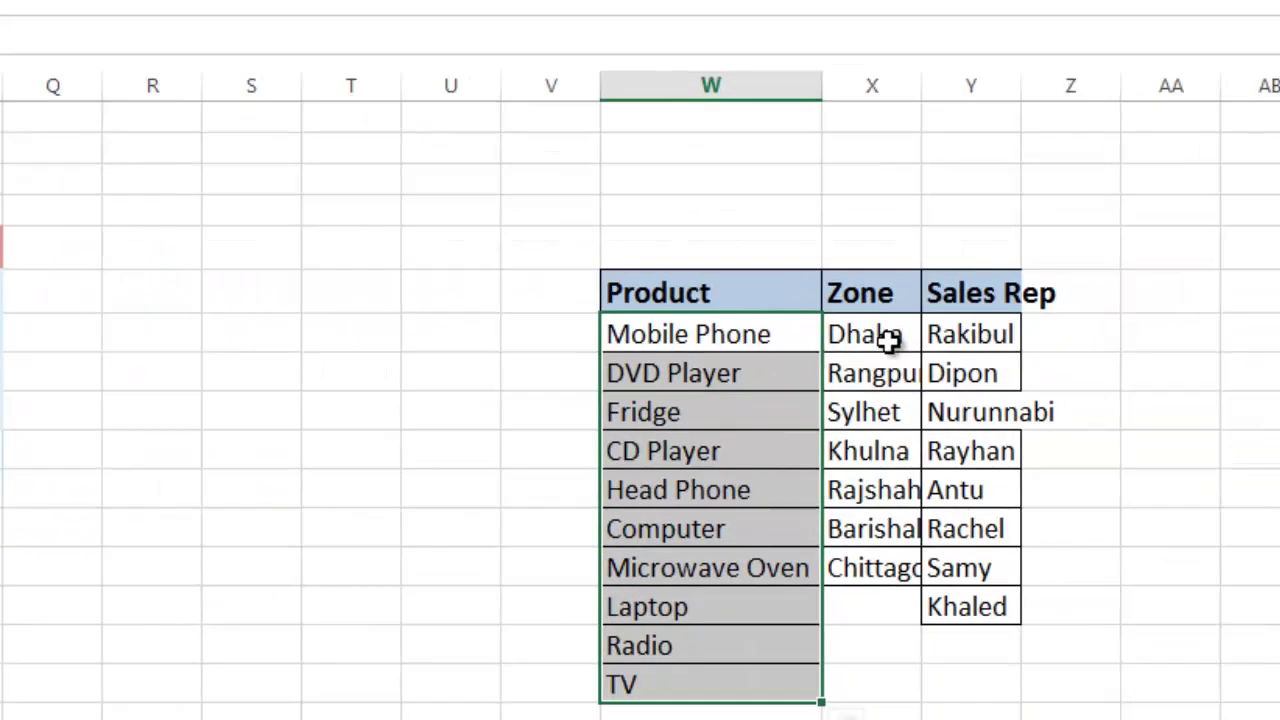
# Step: Name the unique zone entries in X7:X13 as the range Zone1
pyautogui.moveTo(888, 340); pyautogui.dragTo(880, 576)
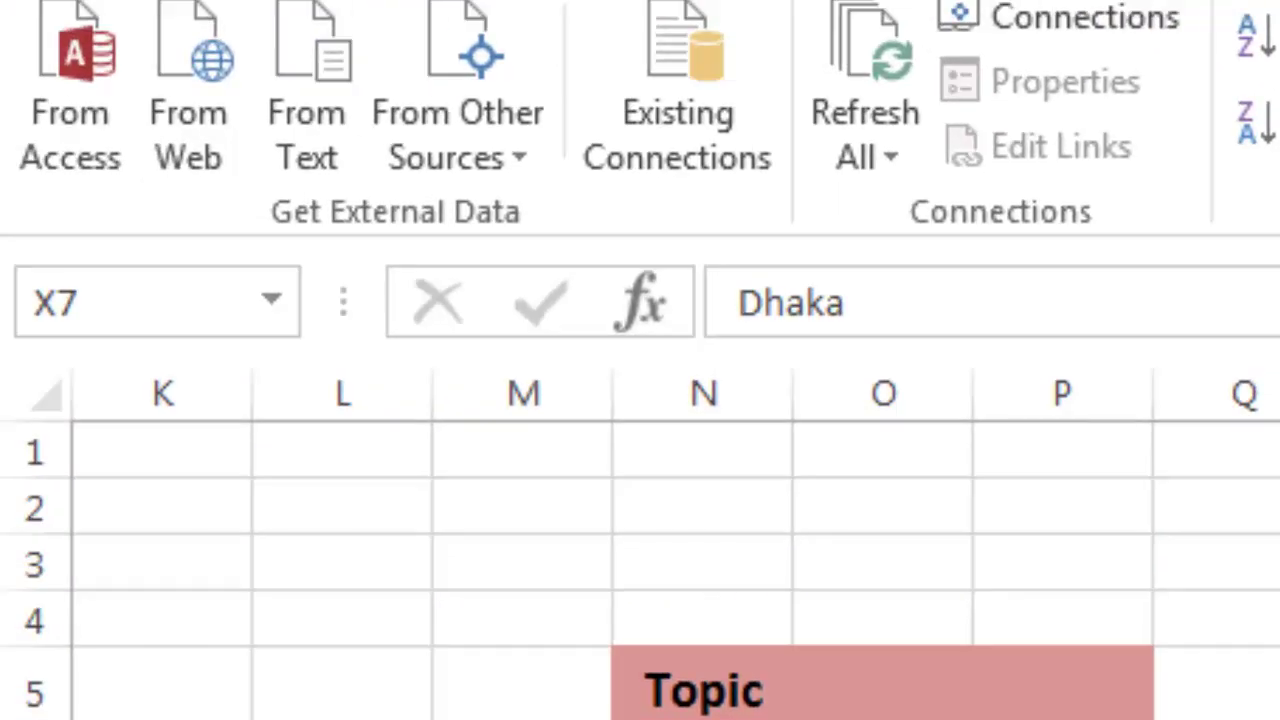
pyautogui.click(172, 305)
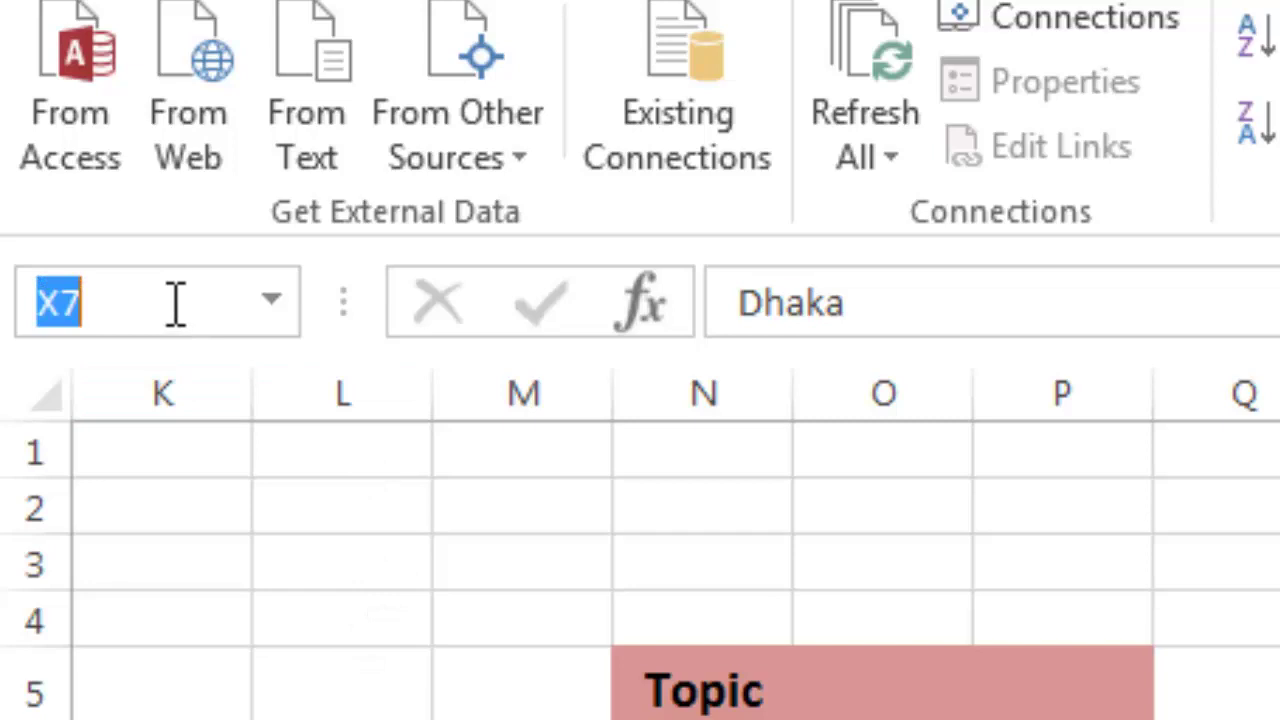
pyautogui.write('Zone')
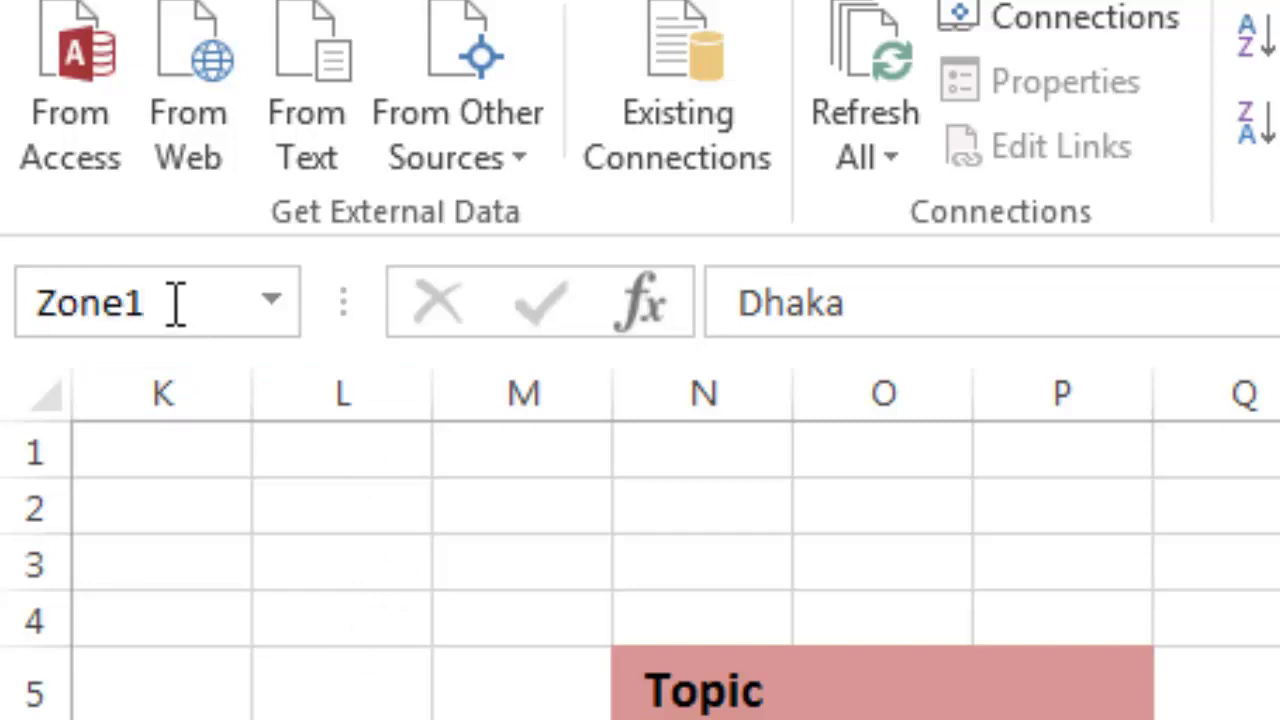
pyautogui.write('1')
pyautogui.press('Return')
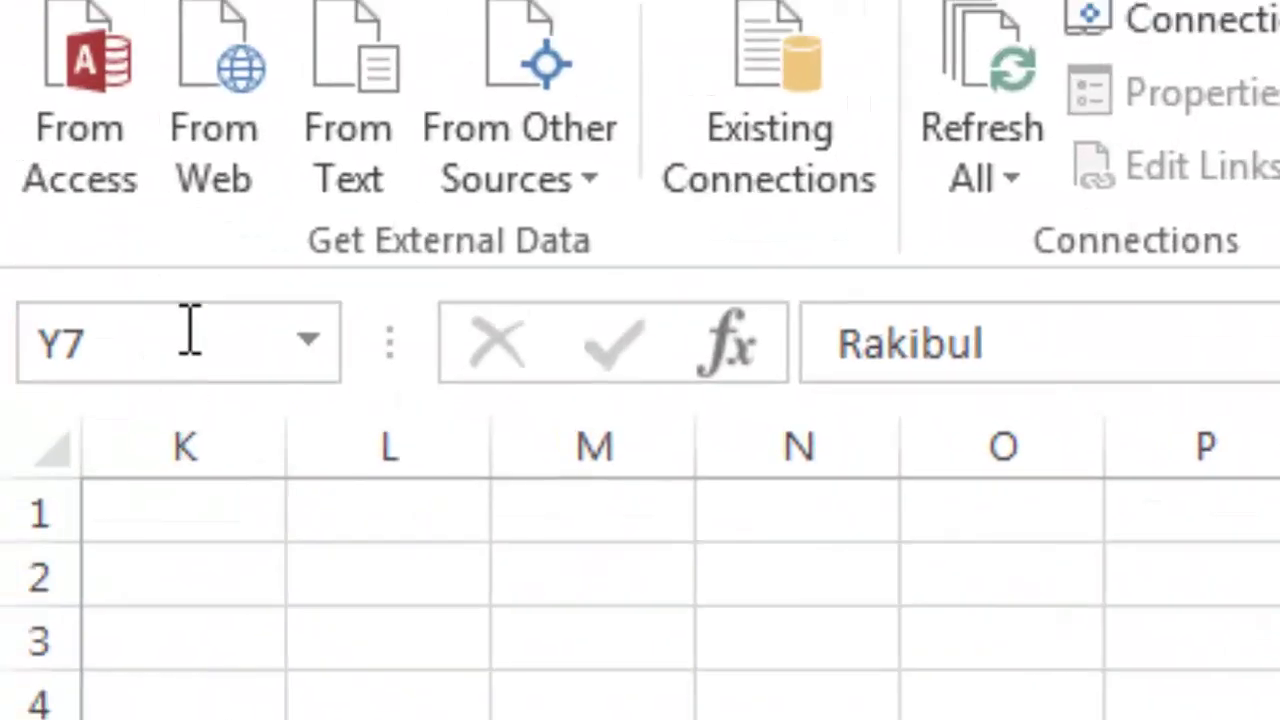
# Step: Name the unique sales rep entries in Y7:Y14 as the range SalesRep1
pyautogui.click(200, 331)
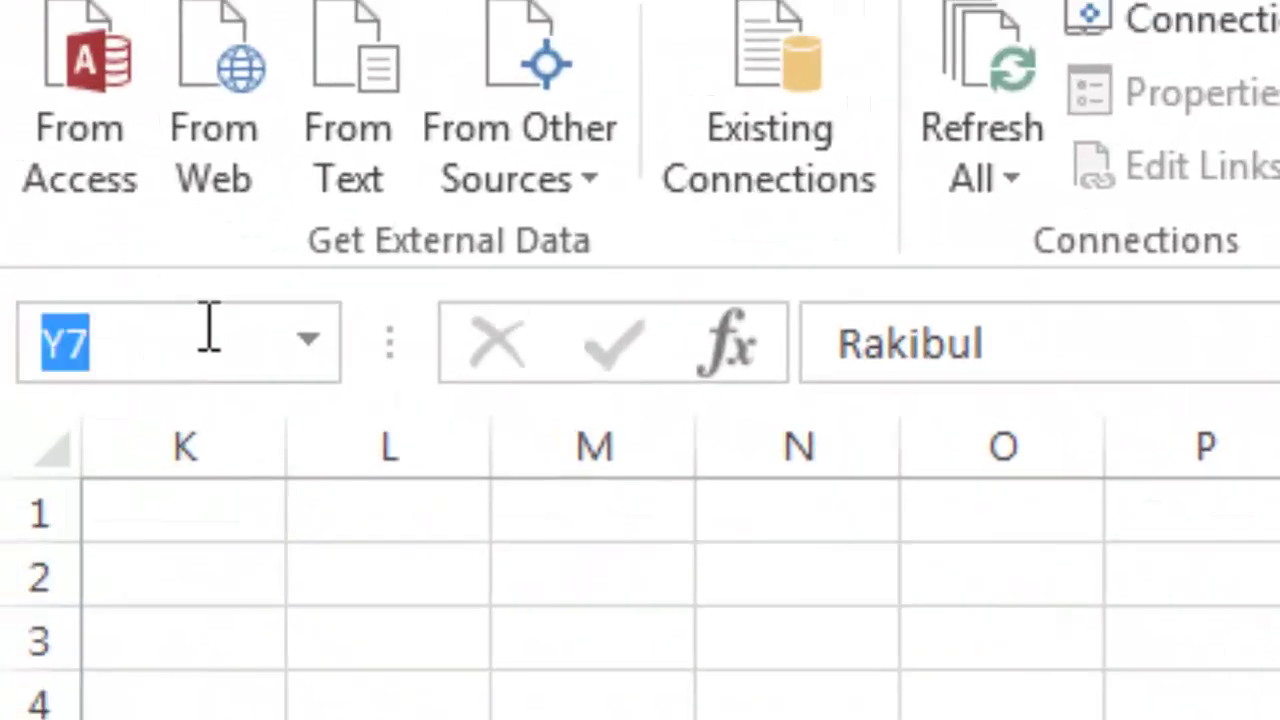
pyautogui.write('Sales')
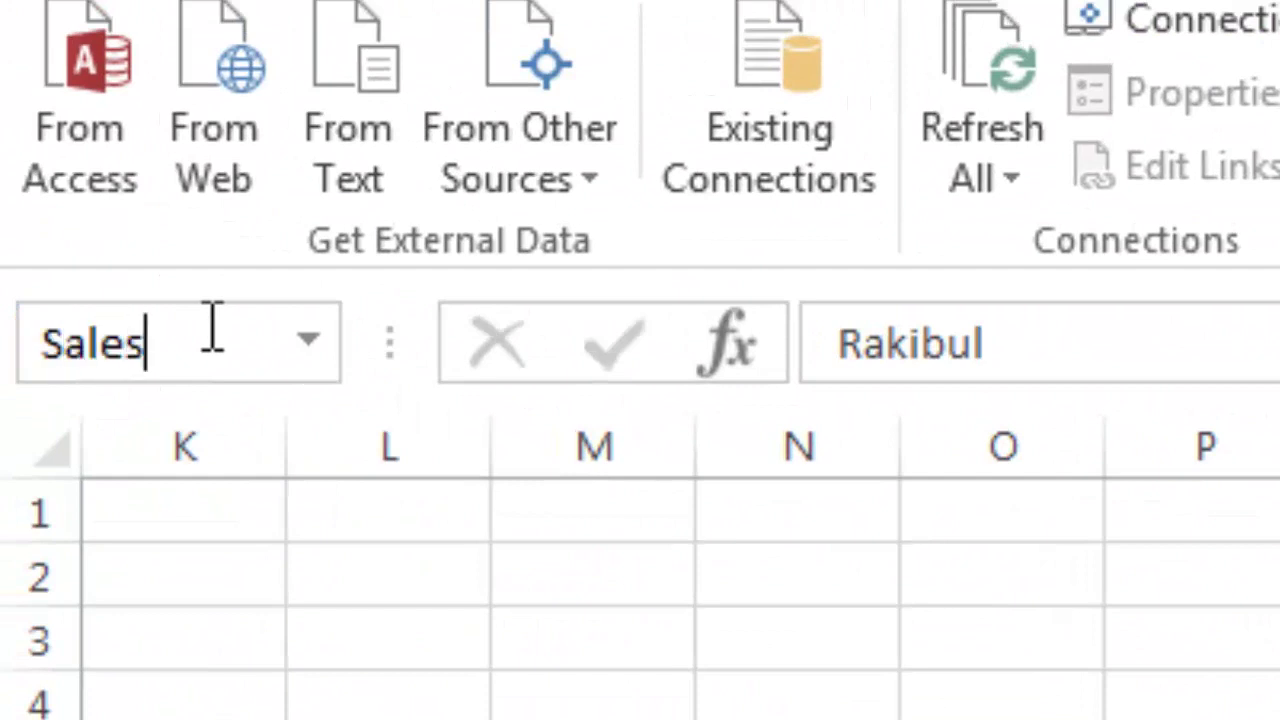
pyautogui.write('Re')
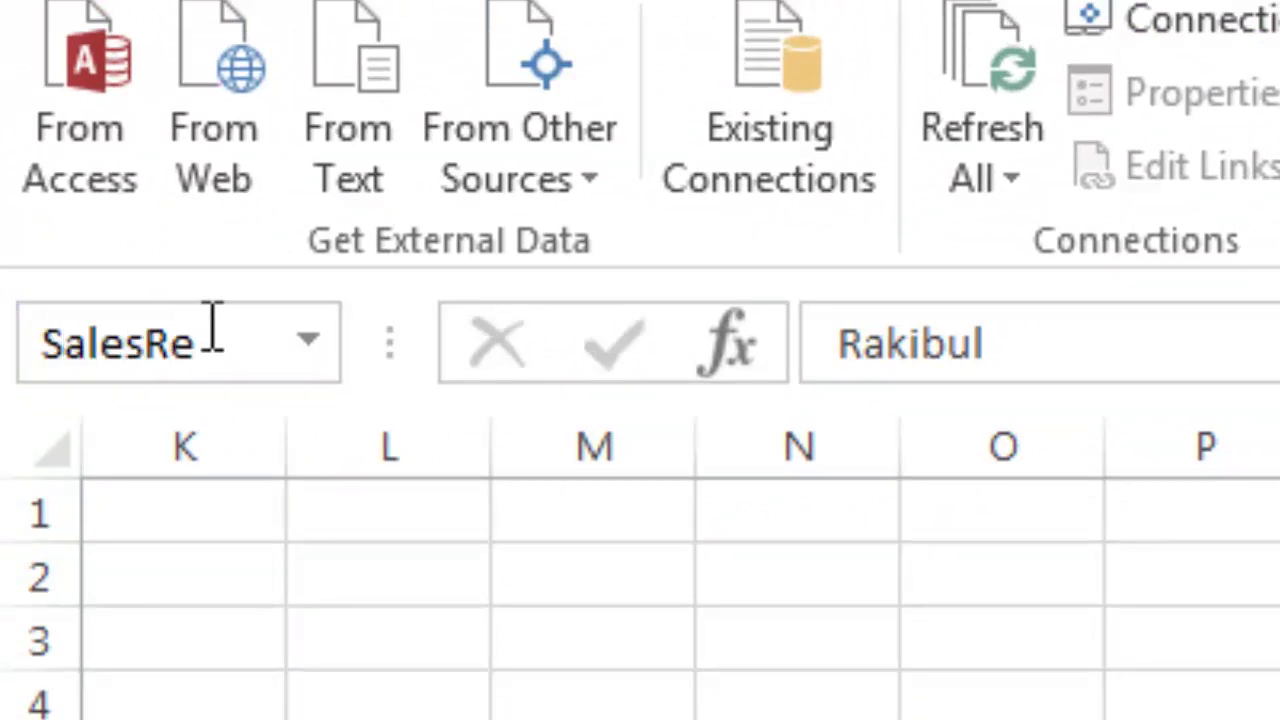
pyautogui.write('p1')
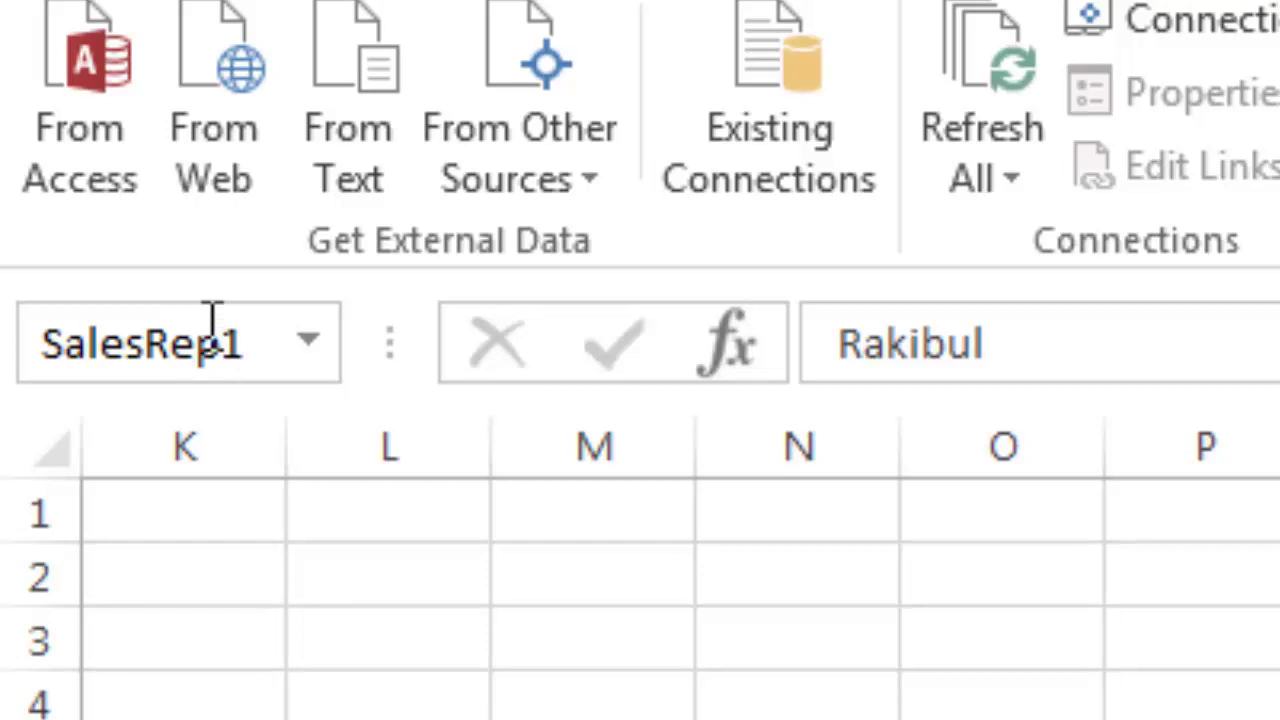
pyautogui.press('Return')
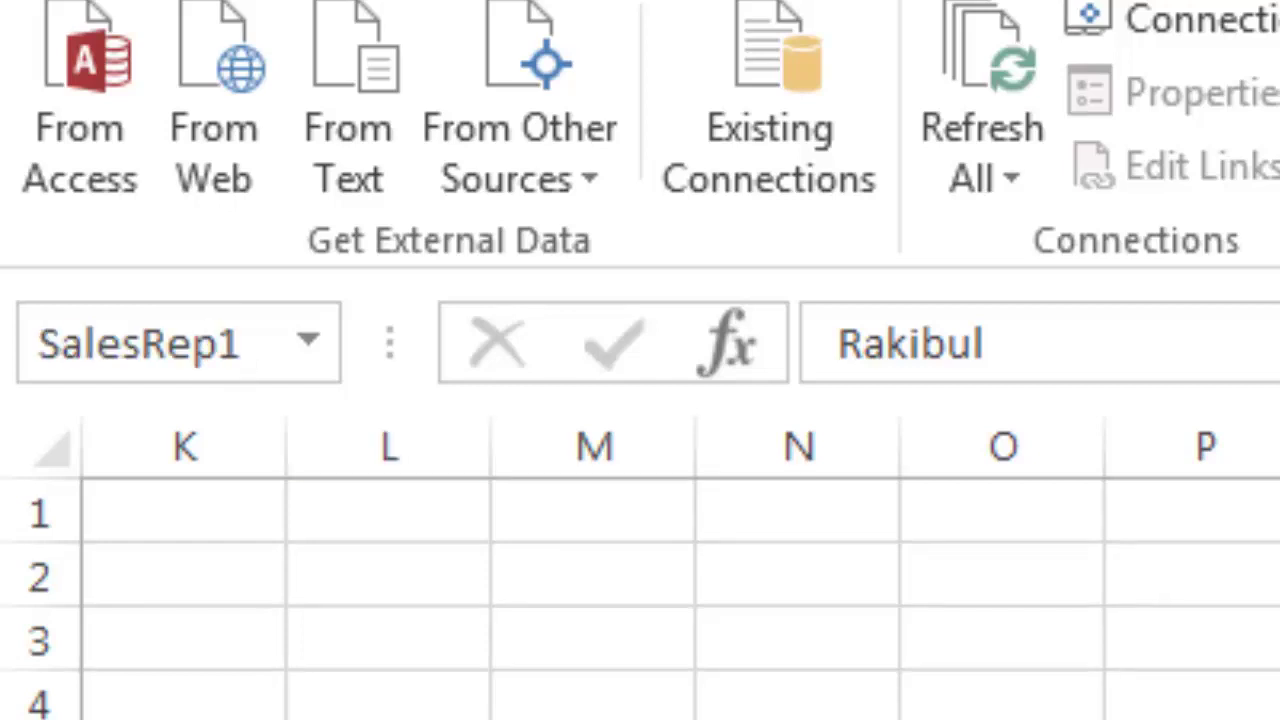
# Step: Add List data validation with the source =Product1 to cell G6 under the copied Product header, and check its drop-down entries
pyautogui.hscroll(-10, 640, 570)
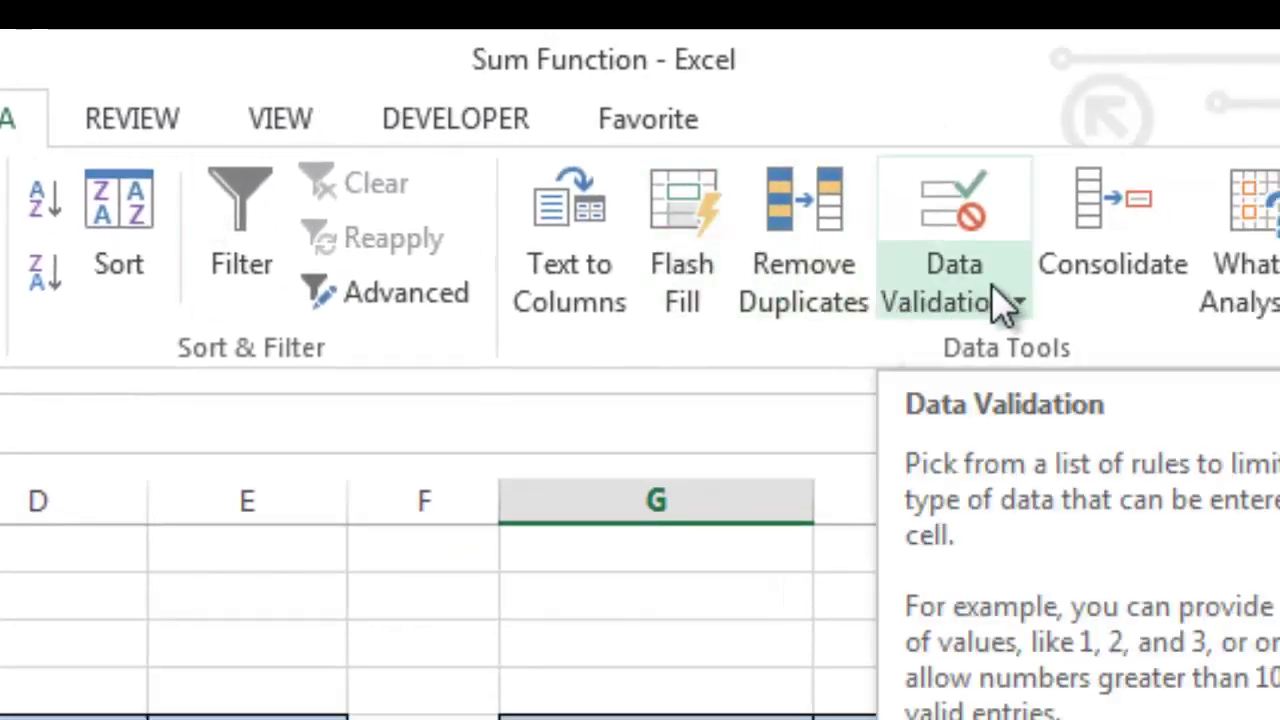
pyautogui.click(993, 285)
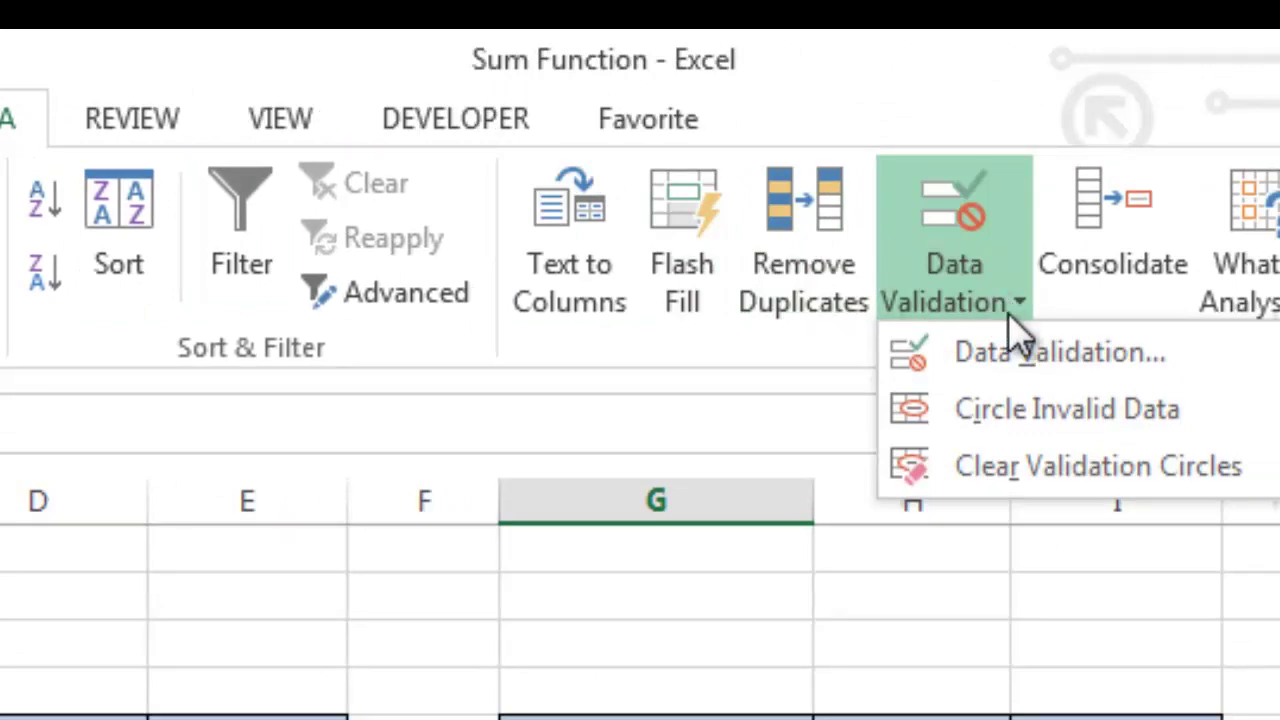
pyautogui.click(1040, 354)
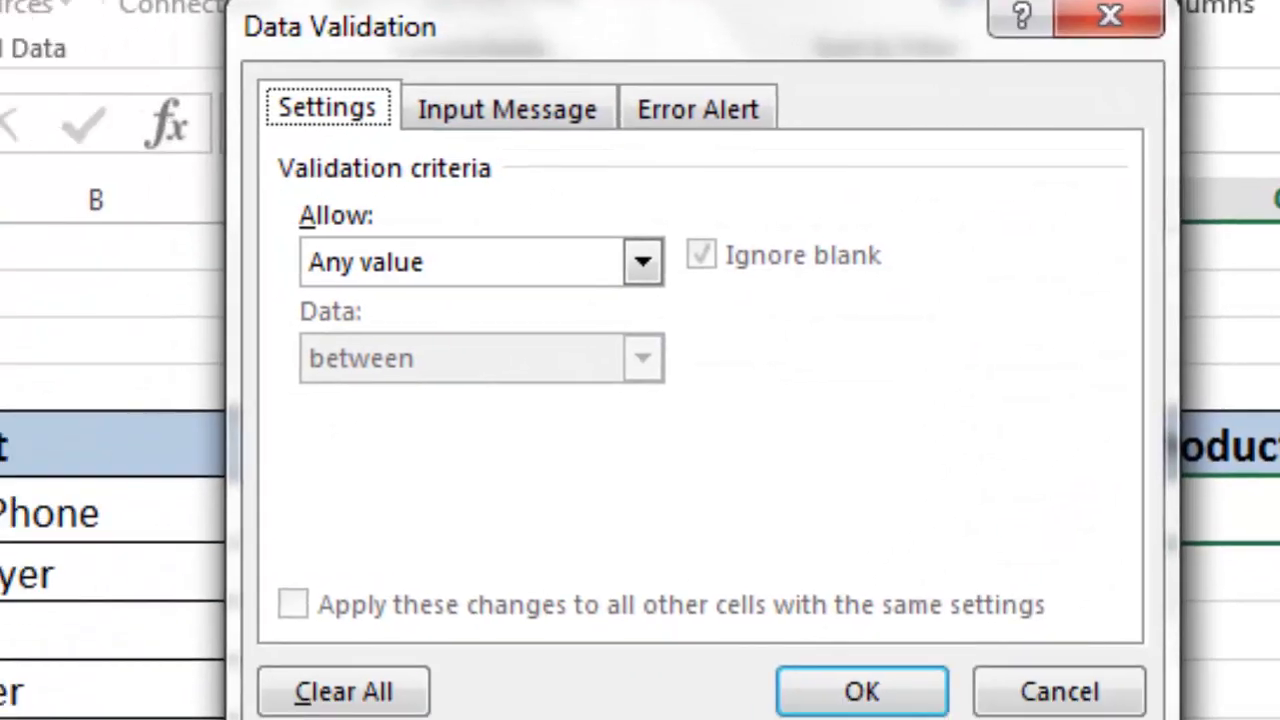
pyautogui.click(640, 268)
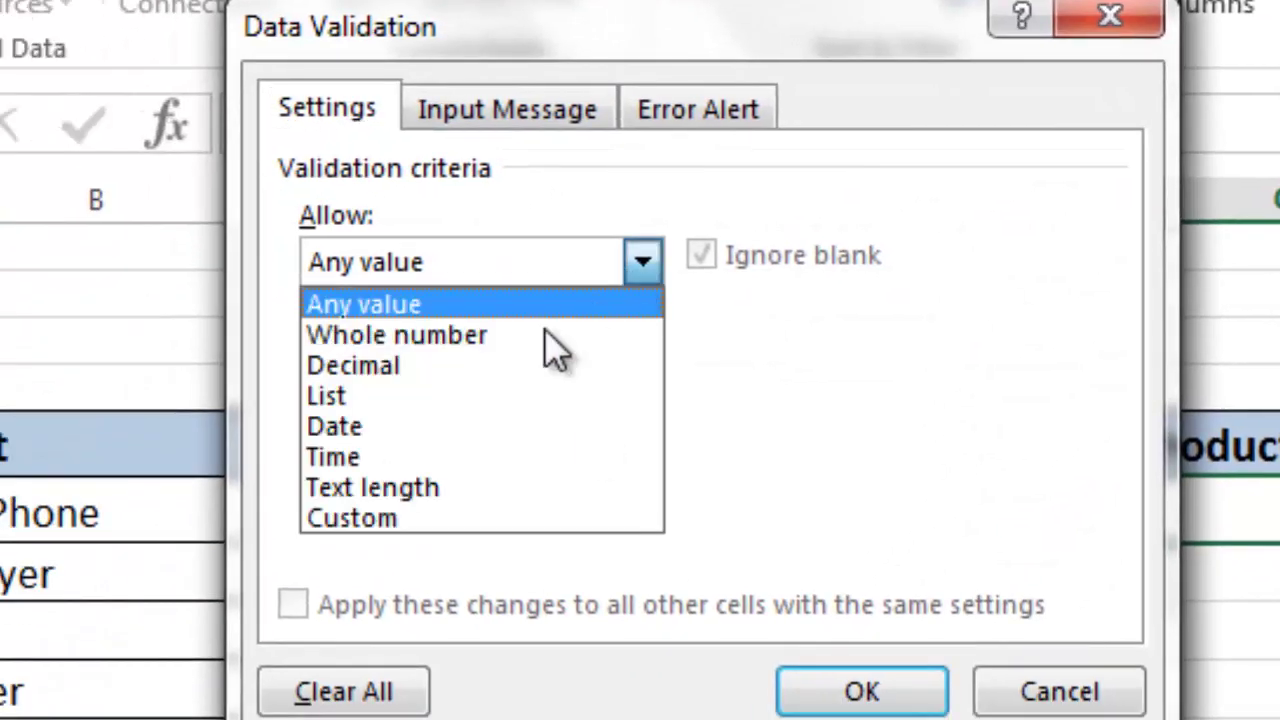
pyautogui.click(425, 400)
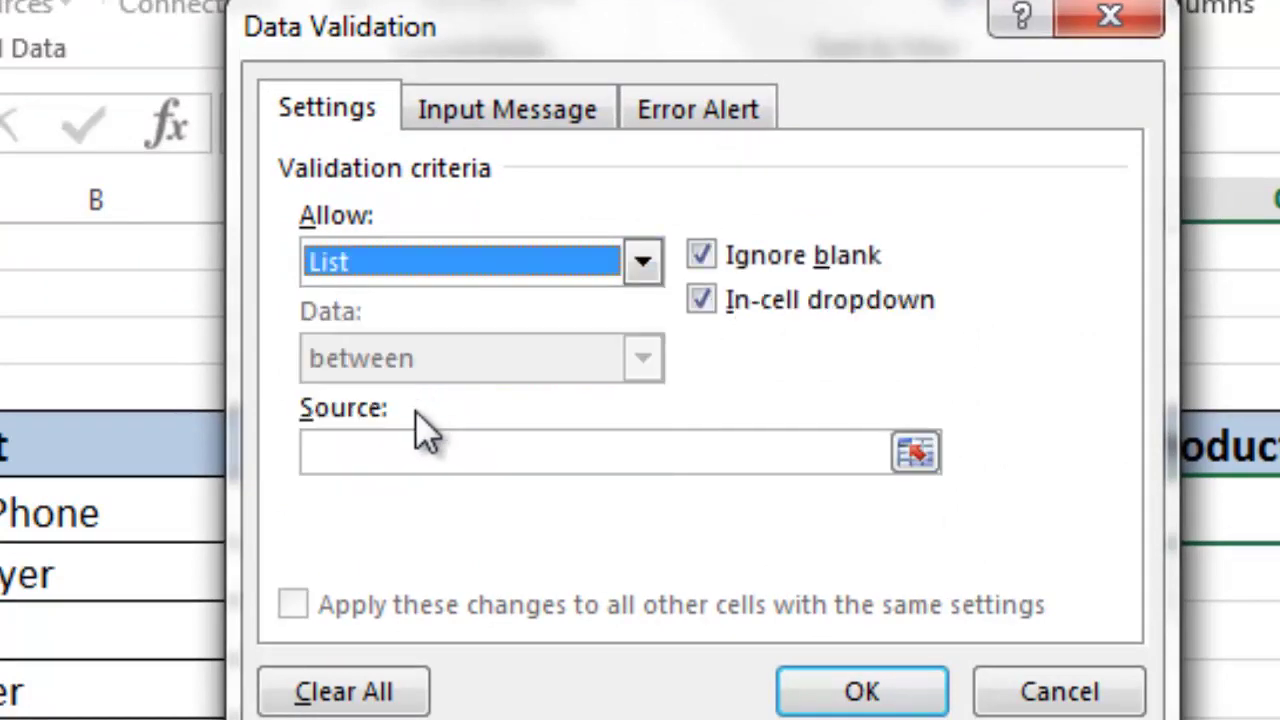
pyautogui.click(418, 454)
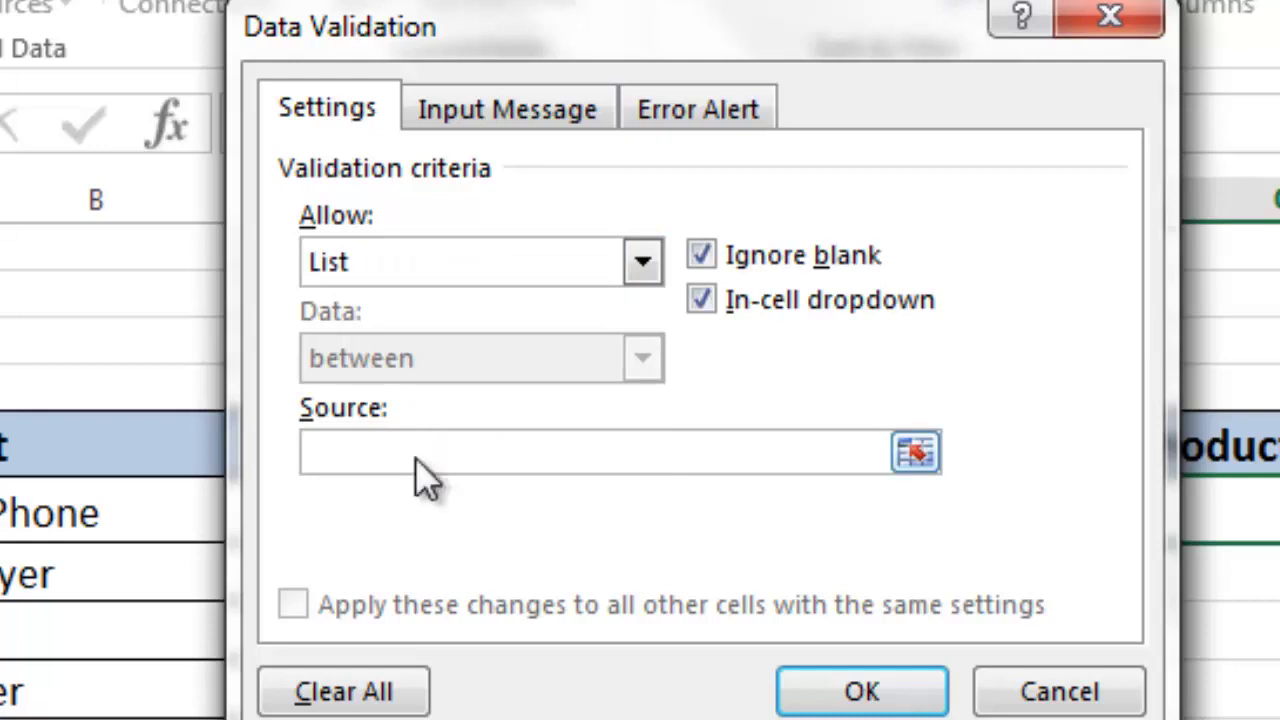
pyautogui.press('F3')
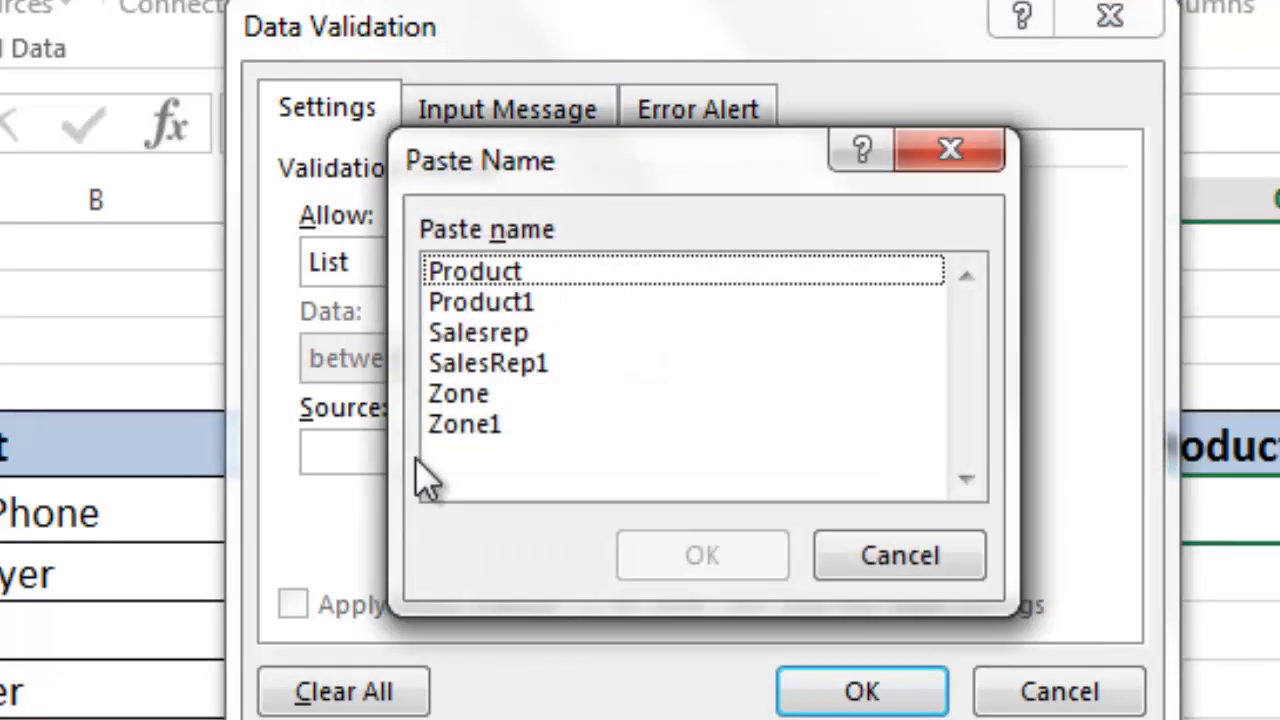
pyautogui.click(526, 303)
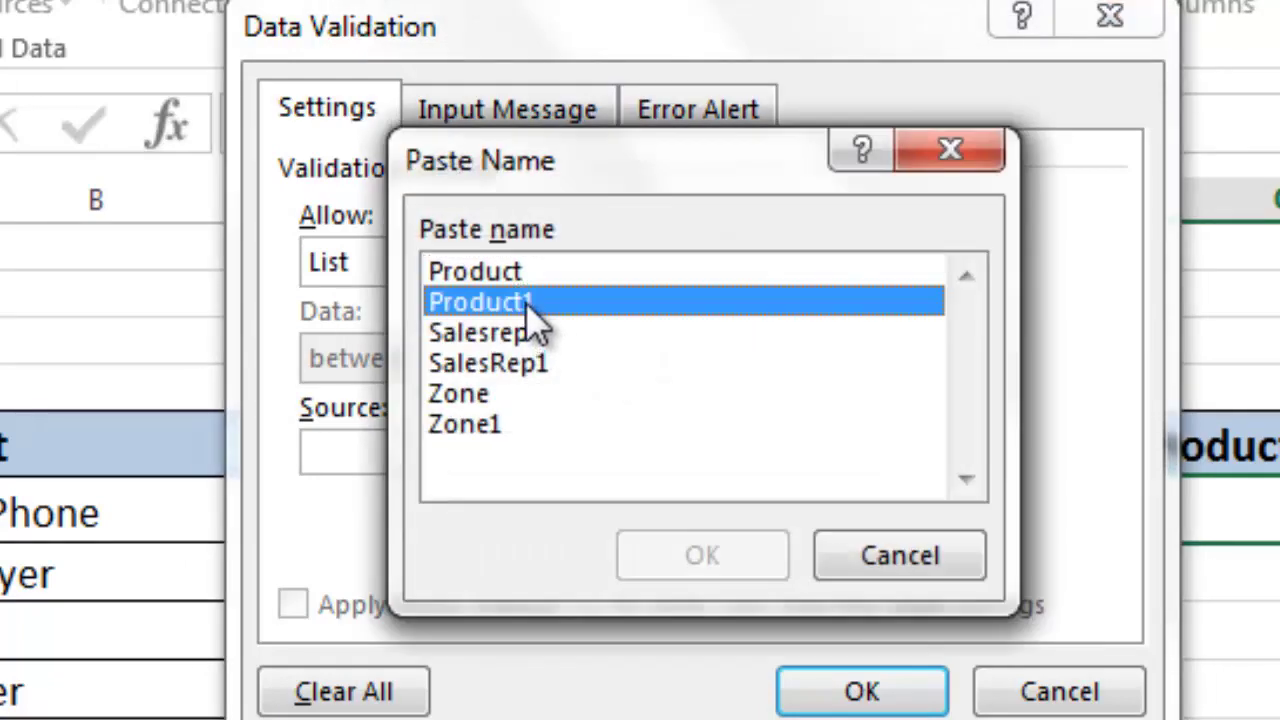
pyautogui.click(684, 563)
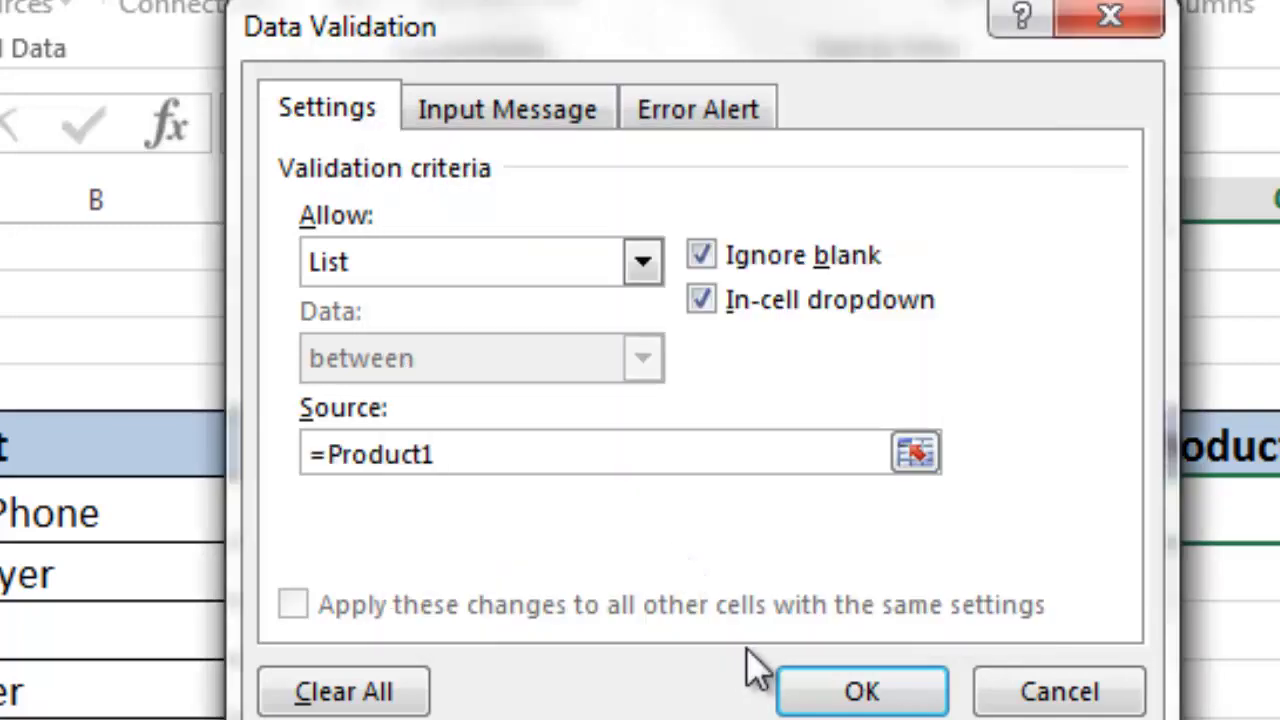
pyautogui.click(856, 690)
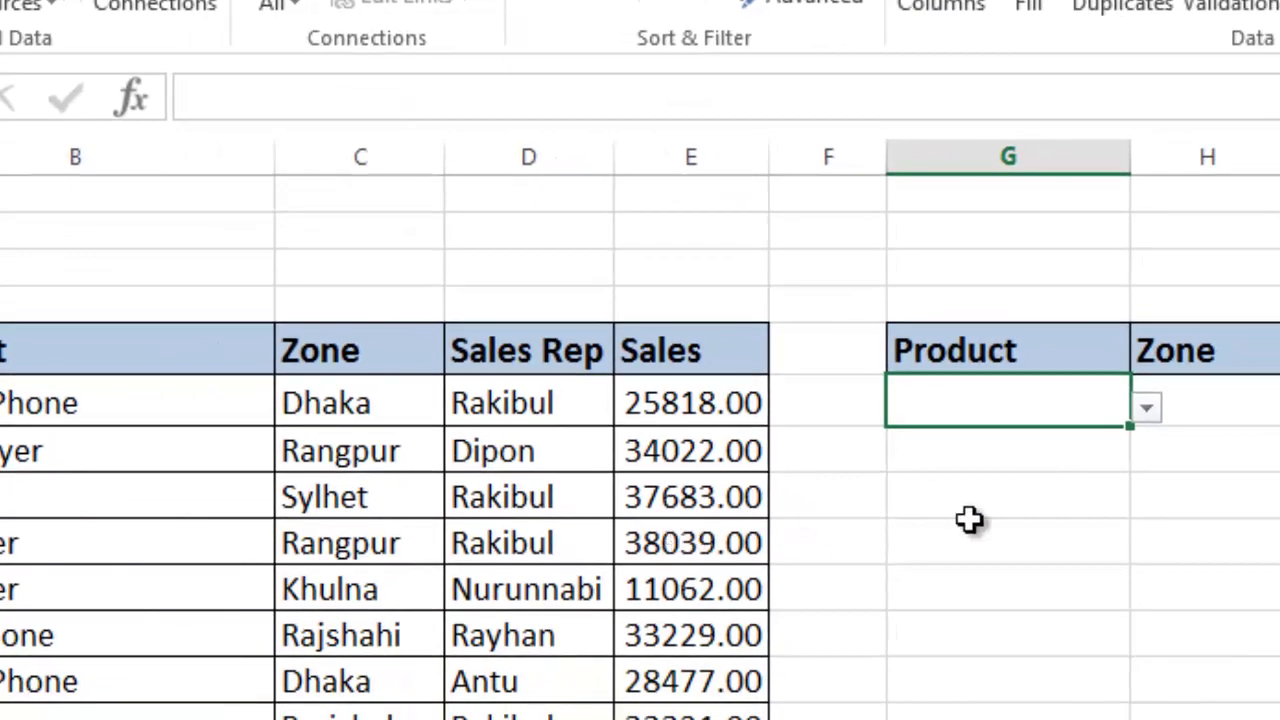
pyautogui.click(1145, 410)
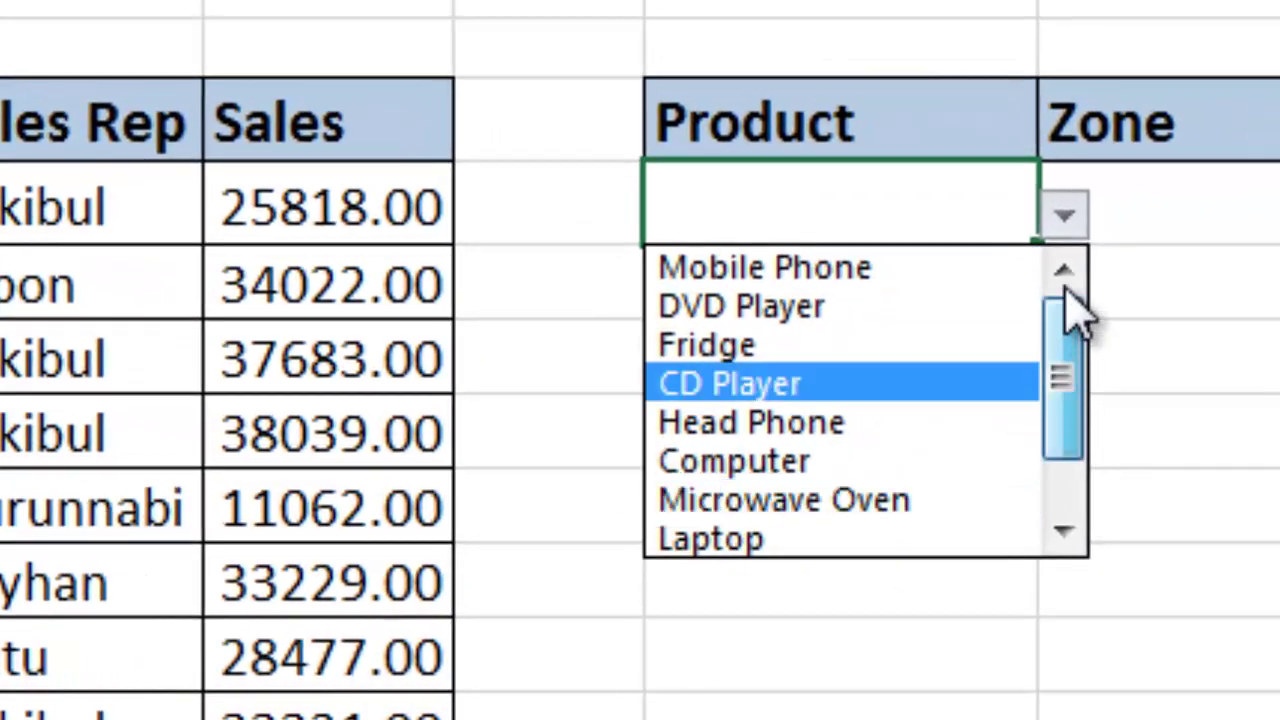
pyautogui.click(1186, 185)
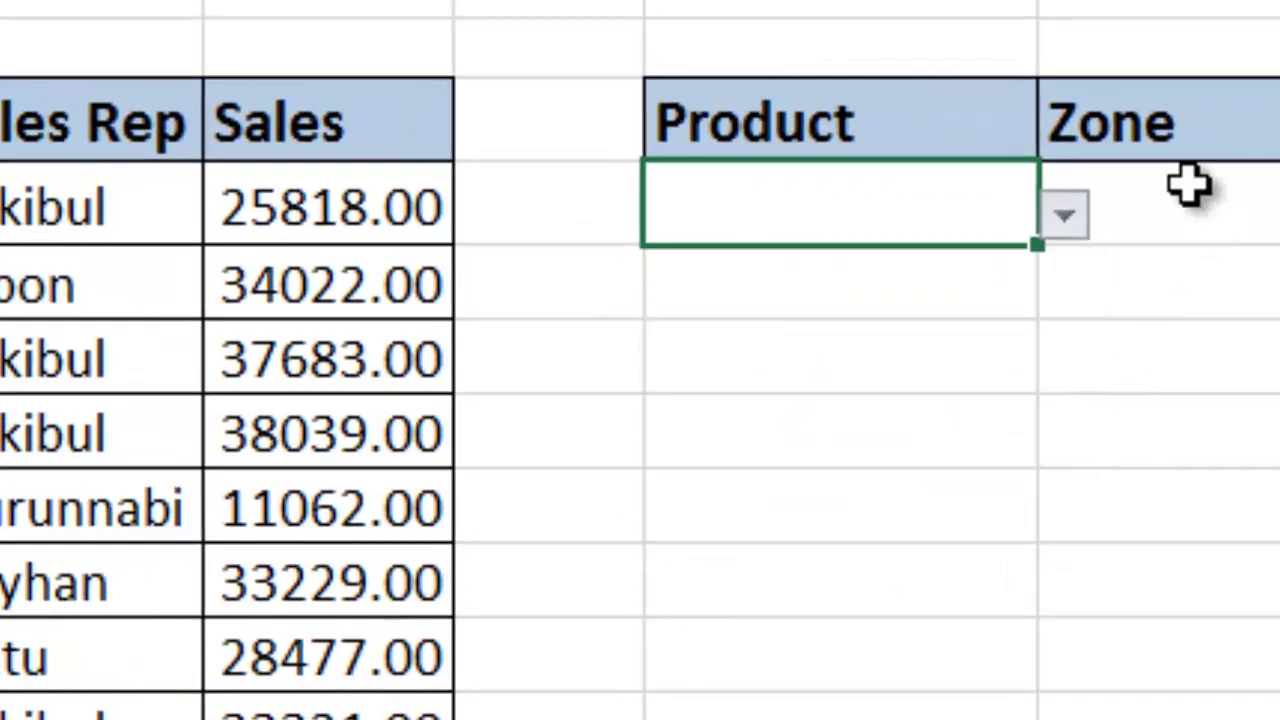
# Step: Add List data validation to cell H6 under the copied Zone header, using the named range Zone1 as the source
pyautogui.click(1160, 235)
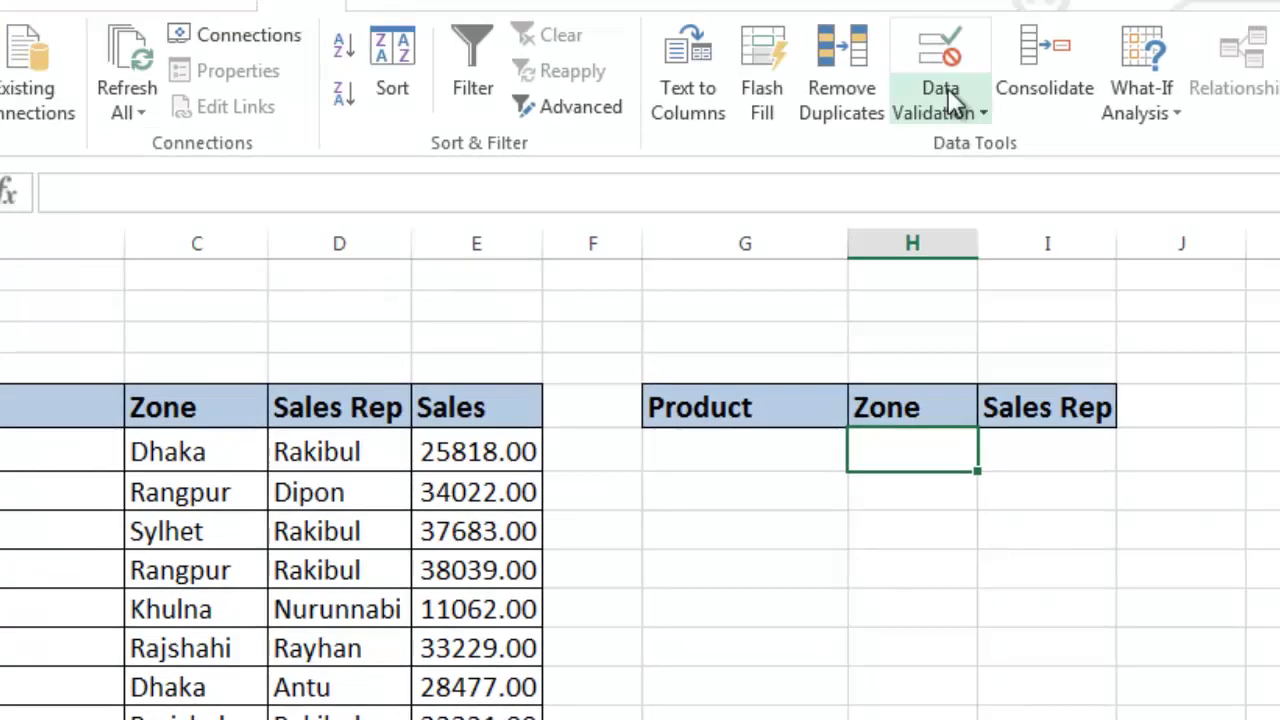
pyautogui.click(948, 90)
pyautogui.click(1068, 140)
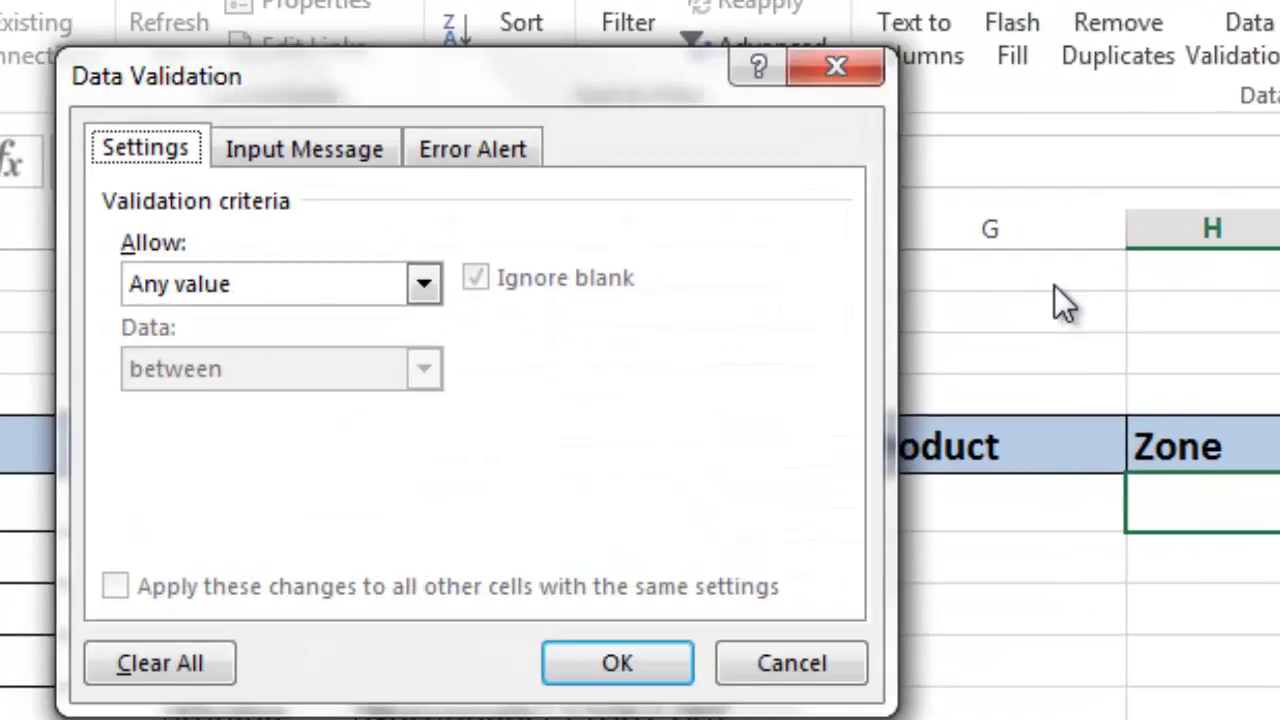
pyautogui.click(472, 287)
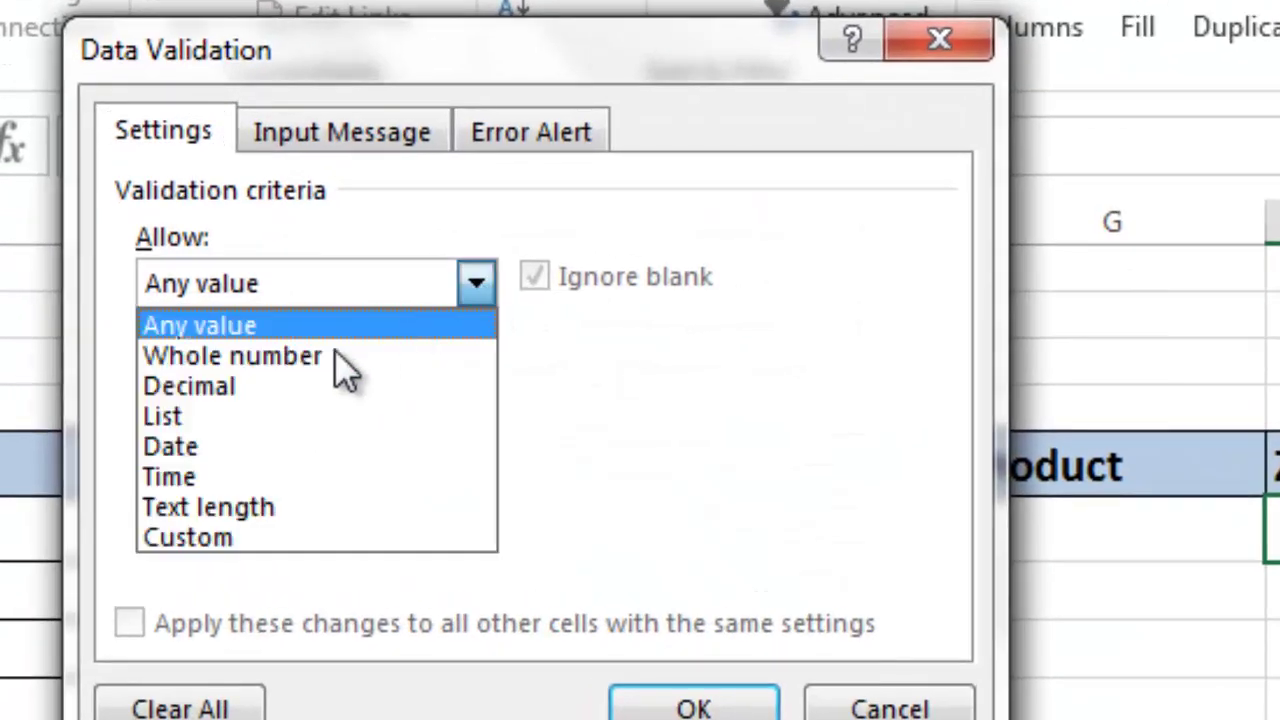
pyautogui.click(281, 421)
pyautogui.click(341, 470)
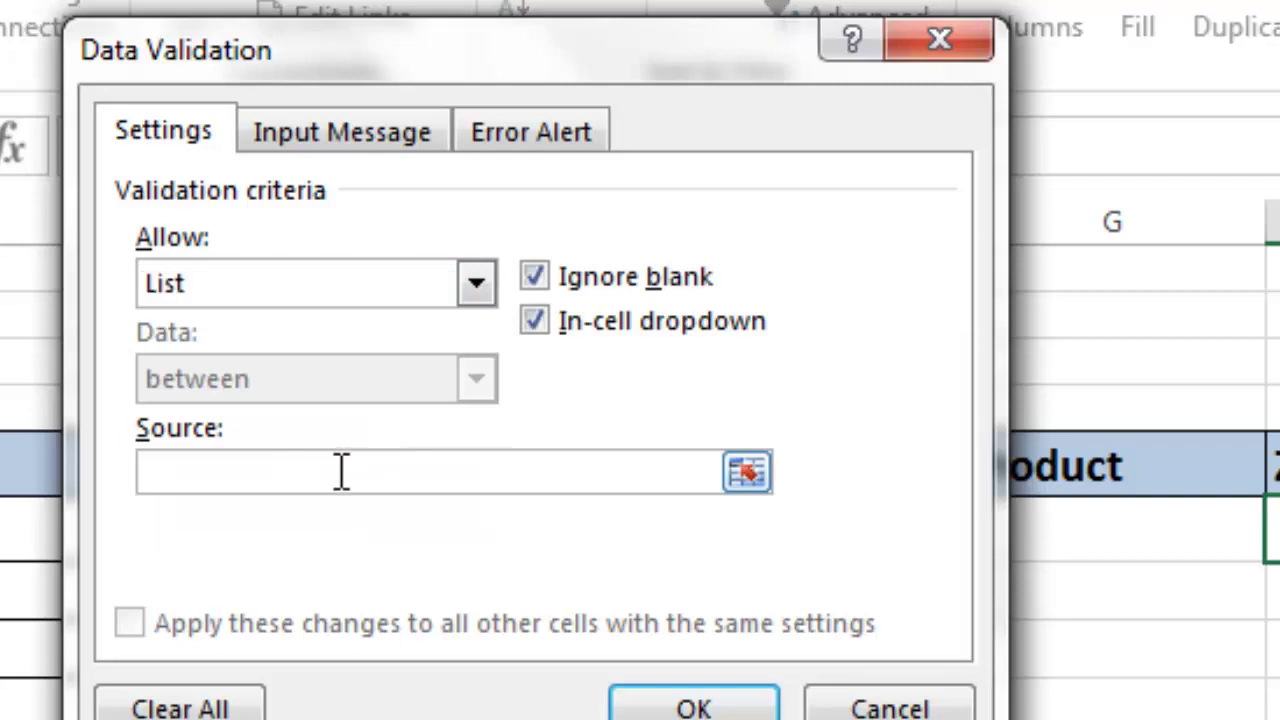
pyautogui.press('F3')
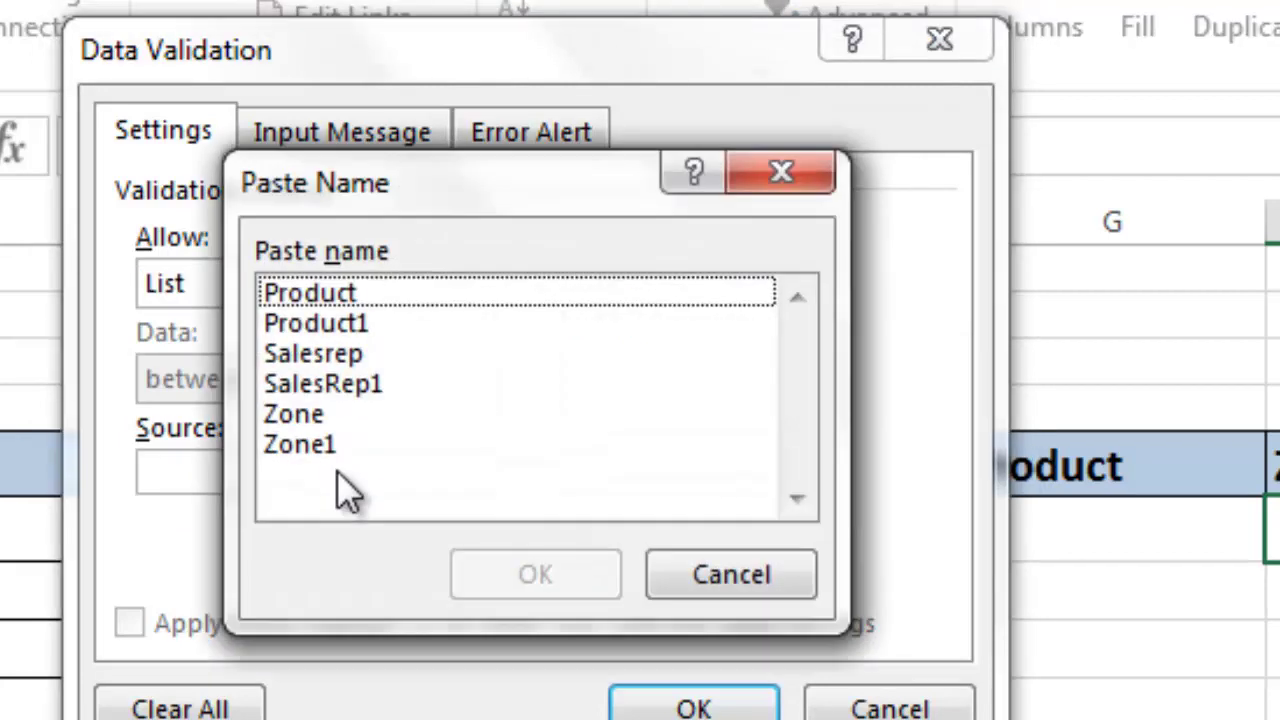
pyautogui.click(338, 448)
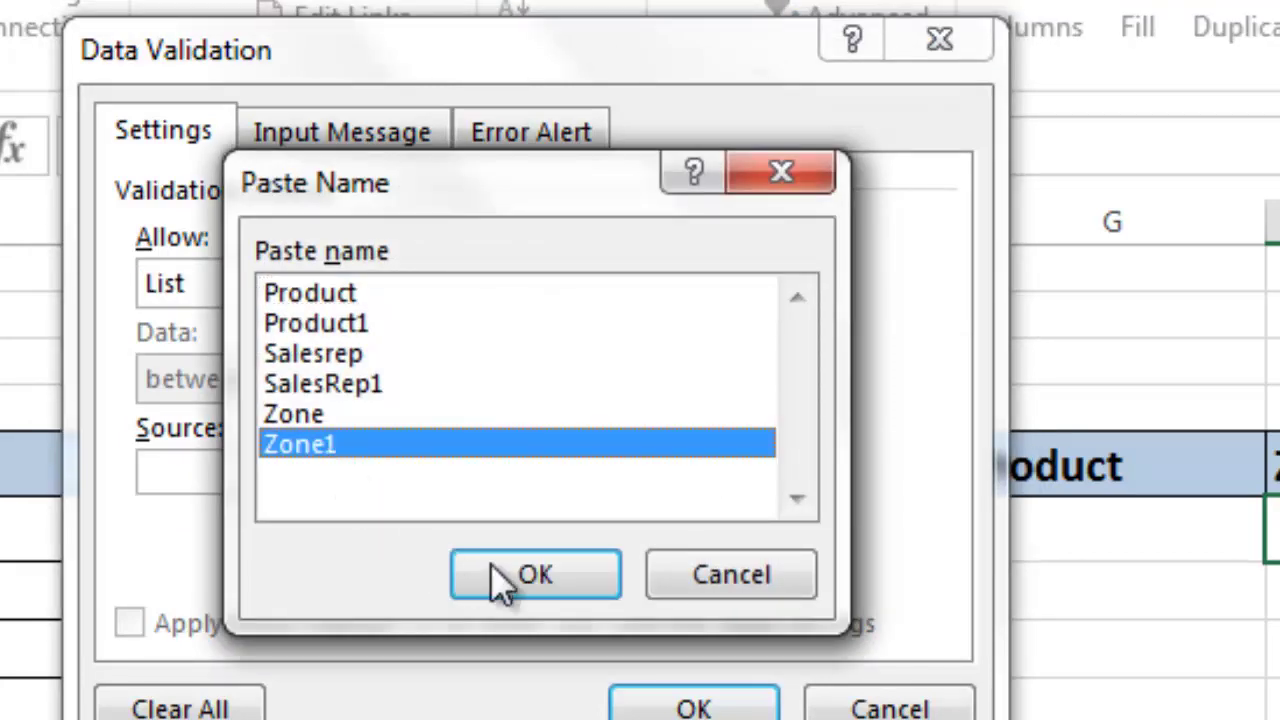
pyautogui.click(576, 572)
pyautogui.click(700, 702)
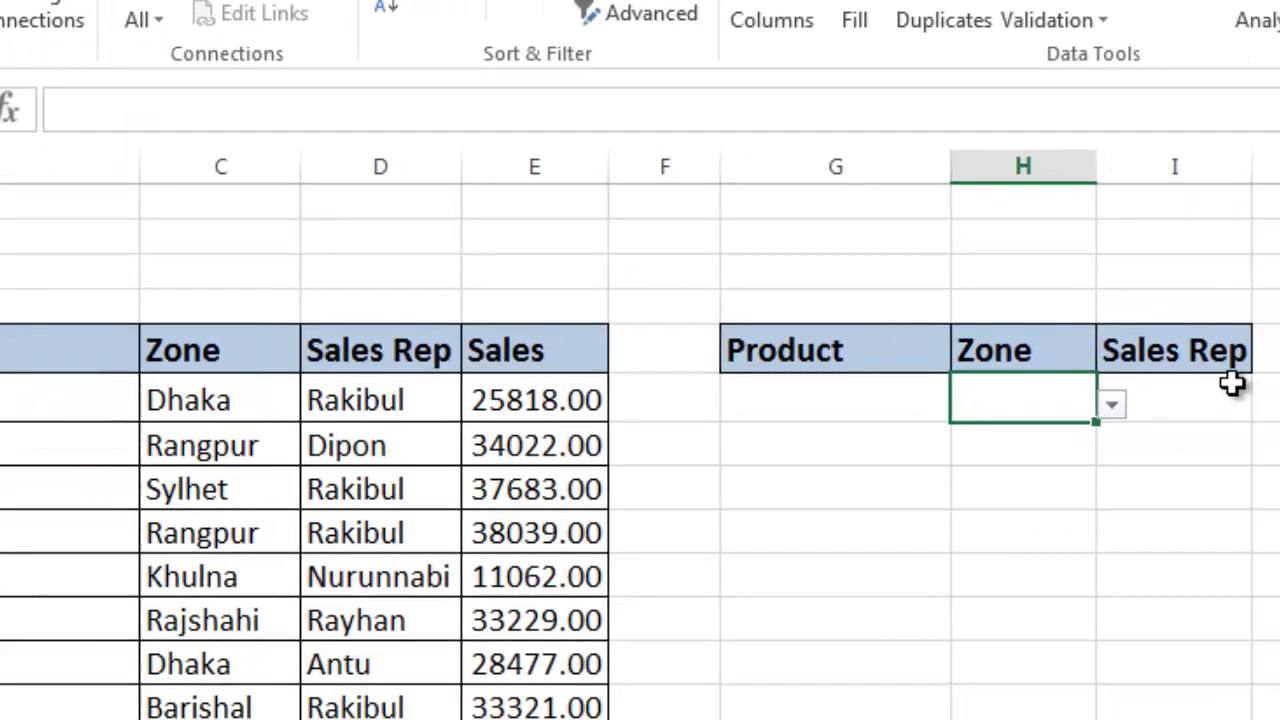
# Step: Add List data validation to cell I6 under the copied Sales Rep header, using the named range SalesRep1 as the source
pyautogui.click(1130, 365)
pyautogui.click(1217, 402)
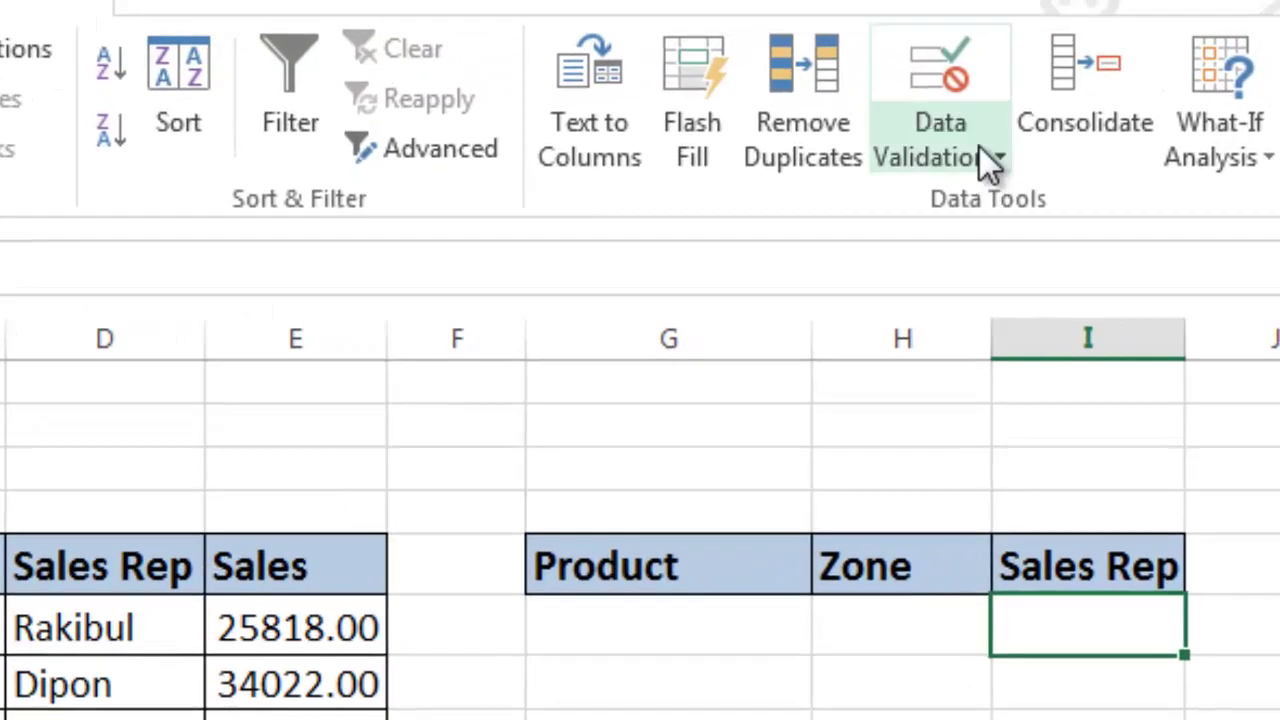
pyautogui.click(980, 150)
pyautogui.click(1013, 208)
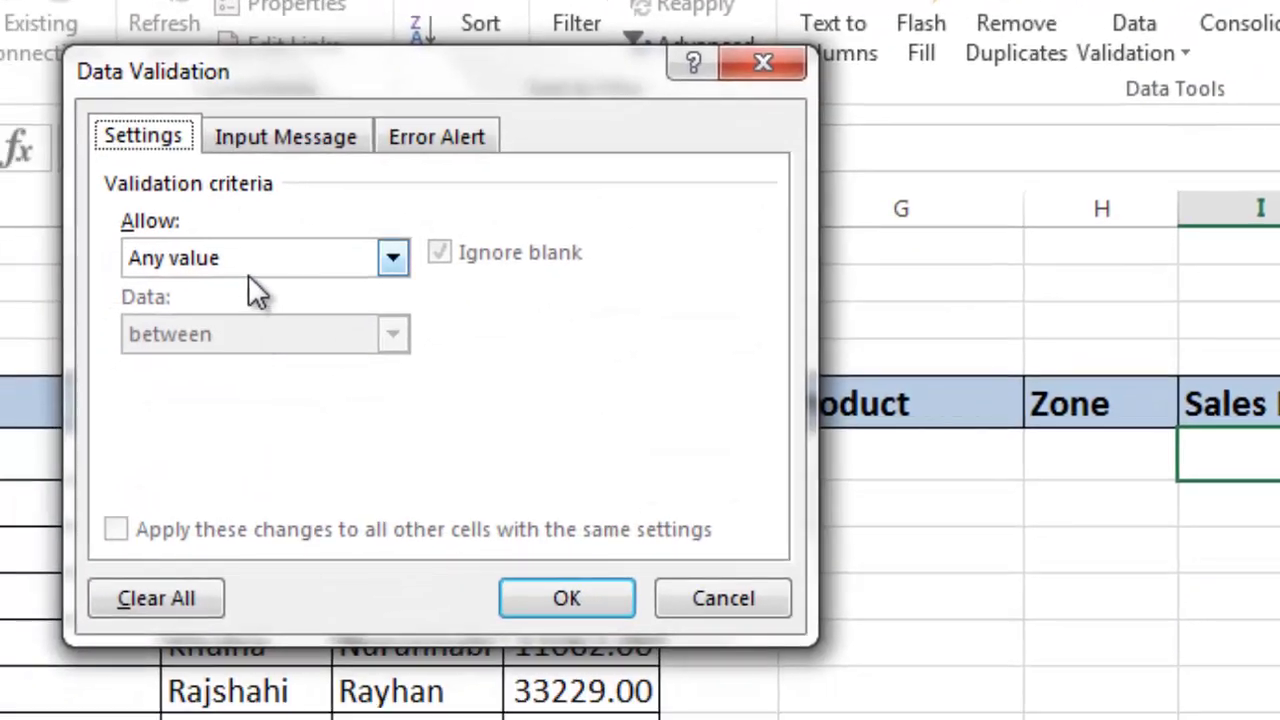
pyautogui.click(392, 257)
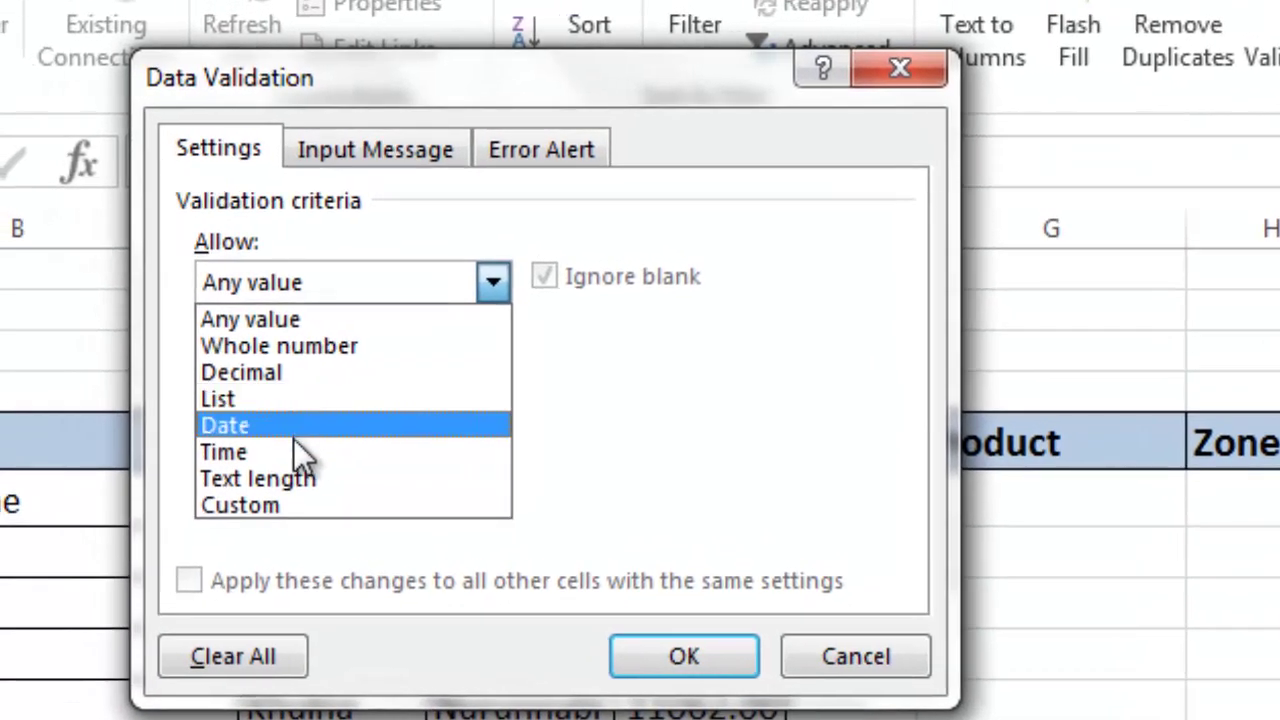
pyautogui.click(278, 400)
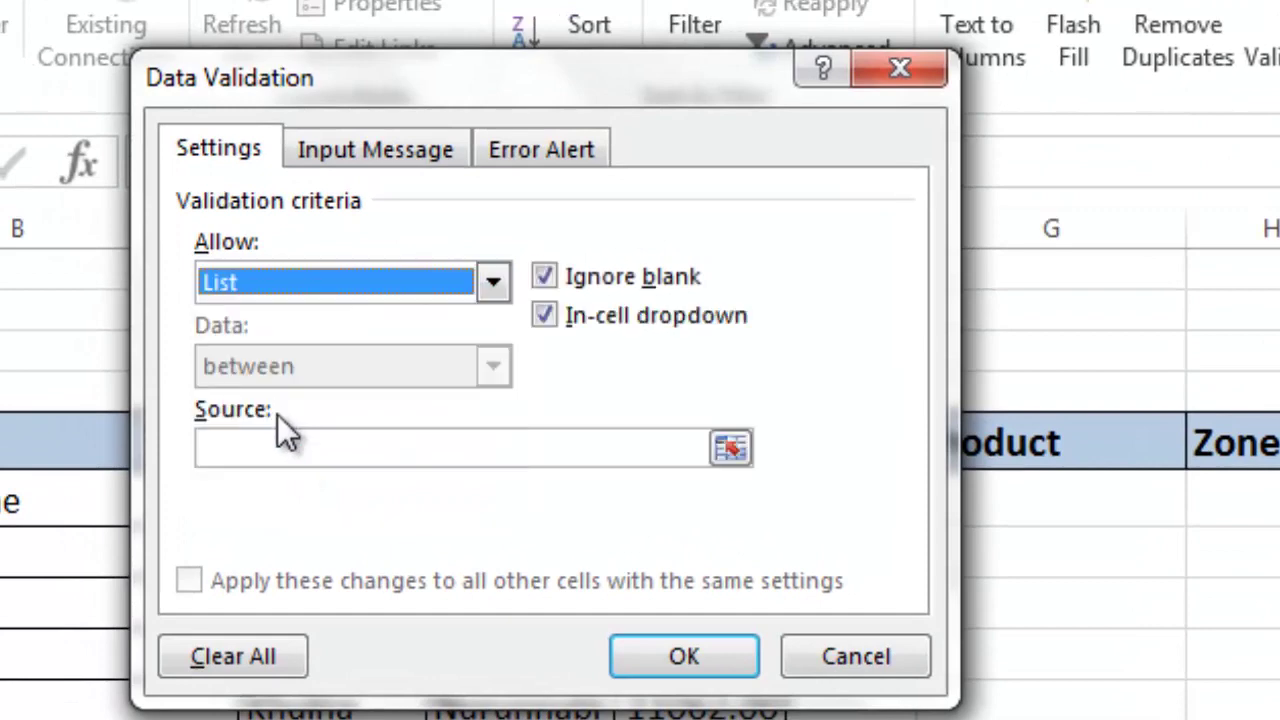
pyautogui.click(447, 452)
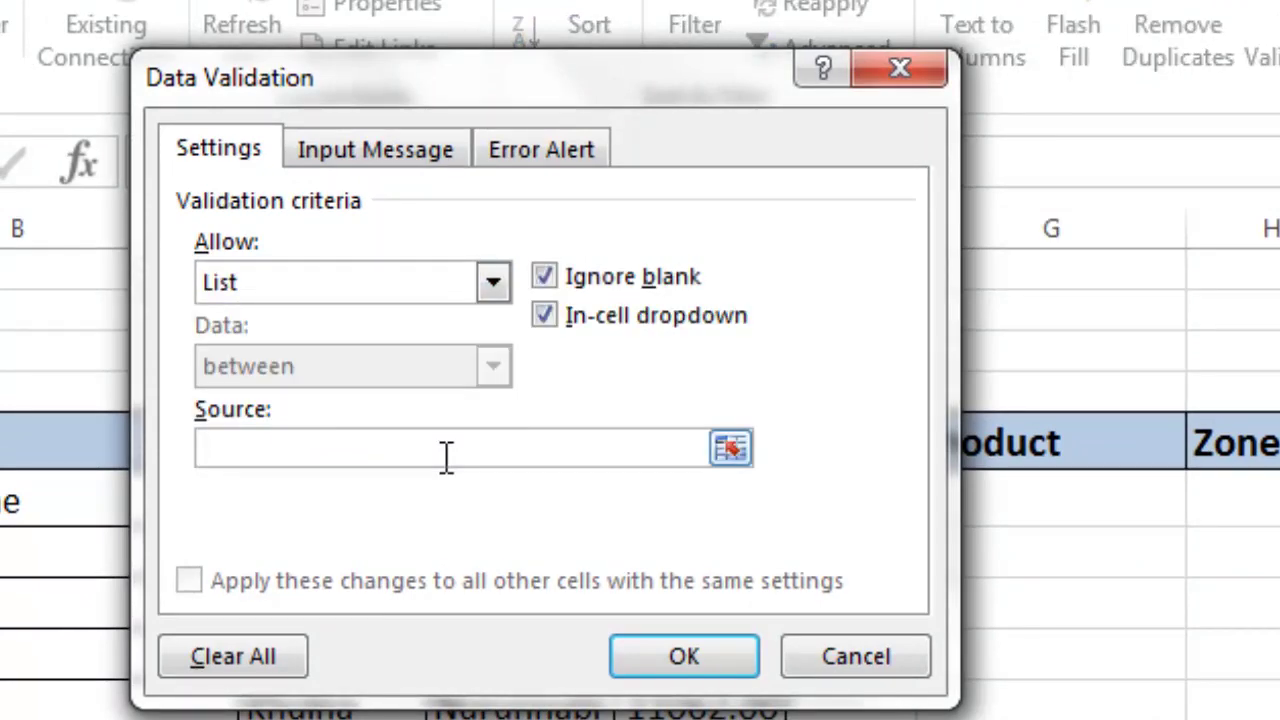
pyautogui.press('F3')
pyautogui.click(394, 370)
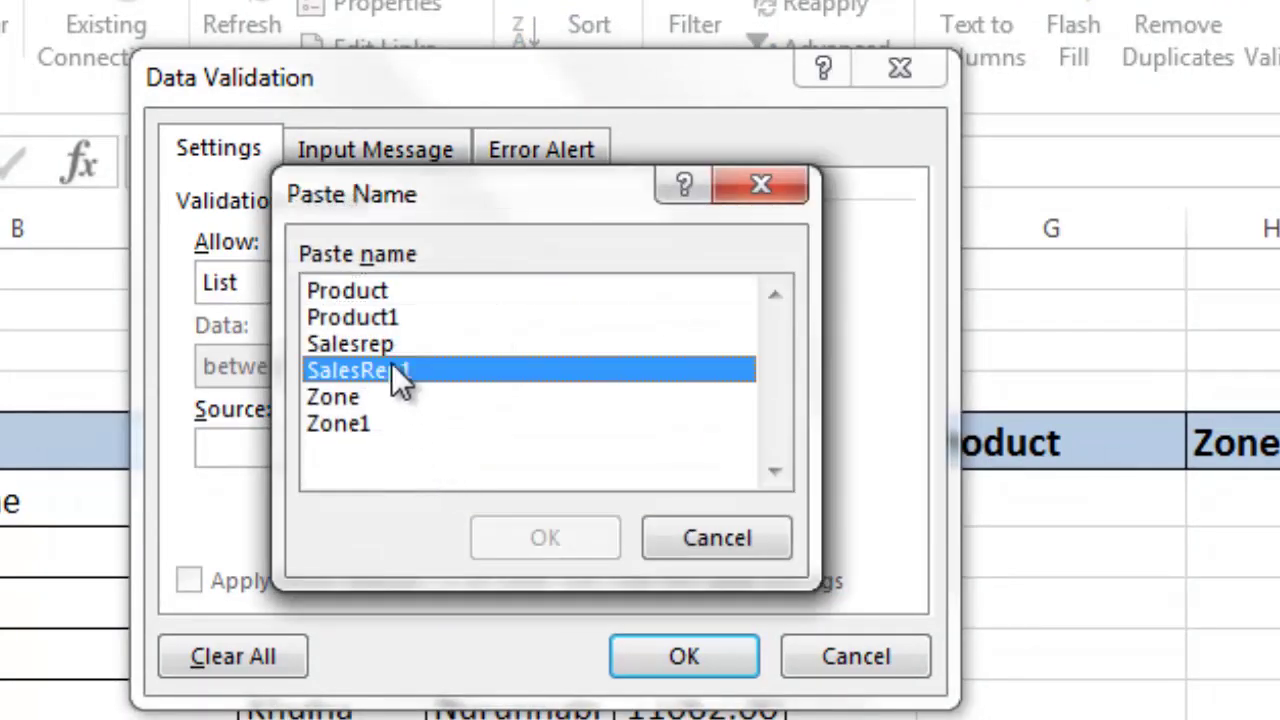
pyautogui.click(548, 540)
pyautogui.click(684, 656)
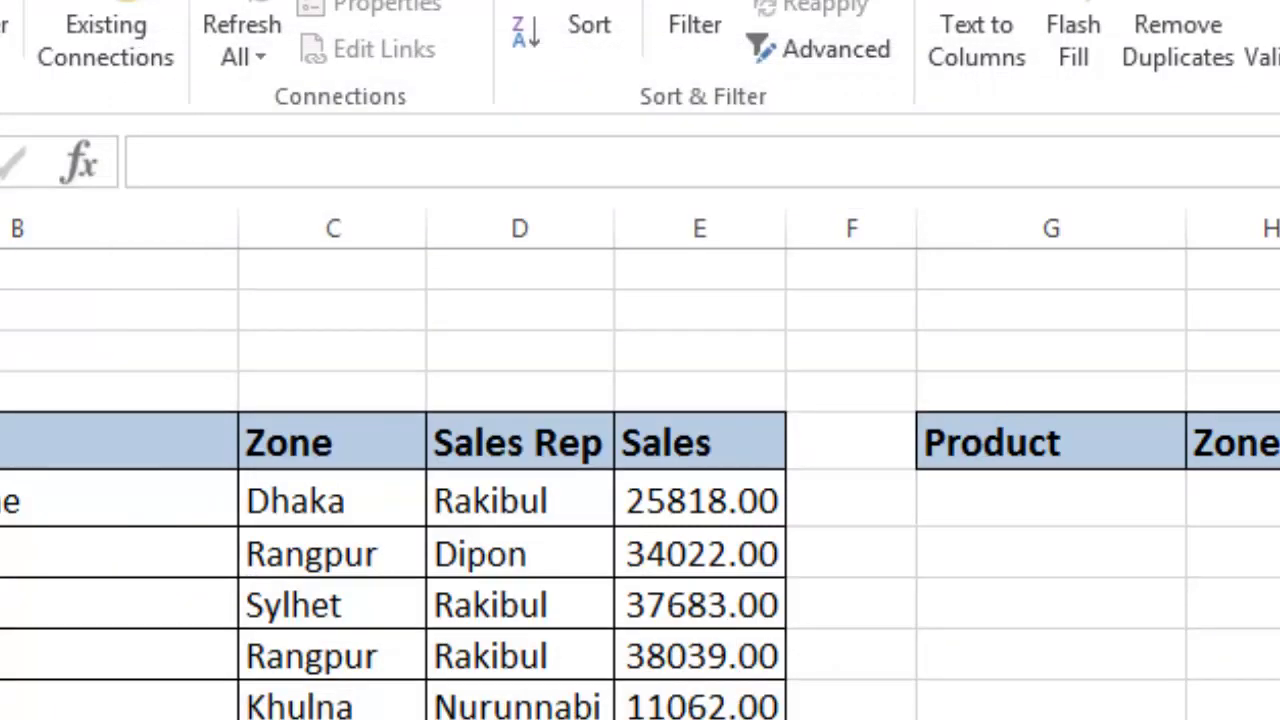
# Step: Check the drop-down entries of cell H6 under Zone, and return to cell G6 under Product
pyautogui.click(1268, 485)
pyautogui.click(1278, 506)
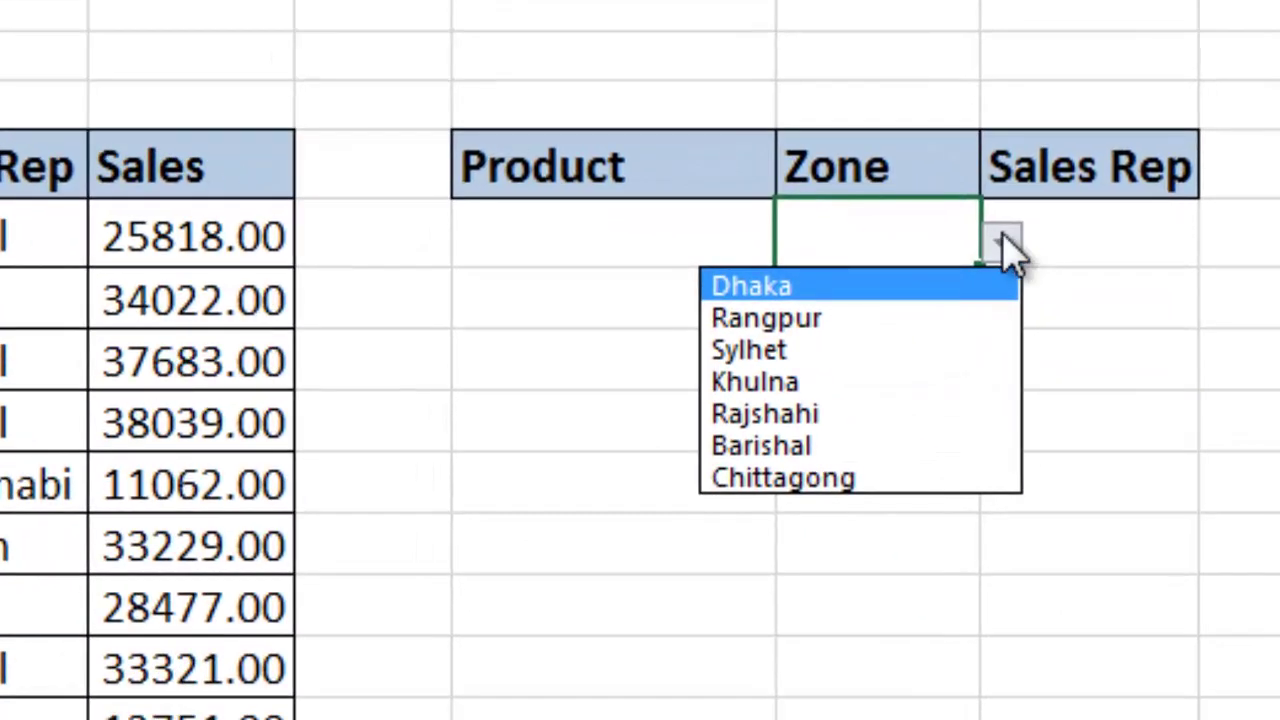
pyautogui.click(1003, 243)
pyautogui.click(602, 258)
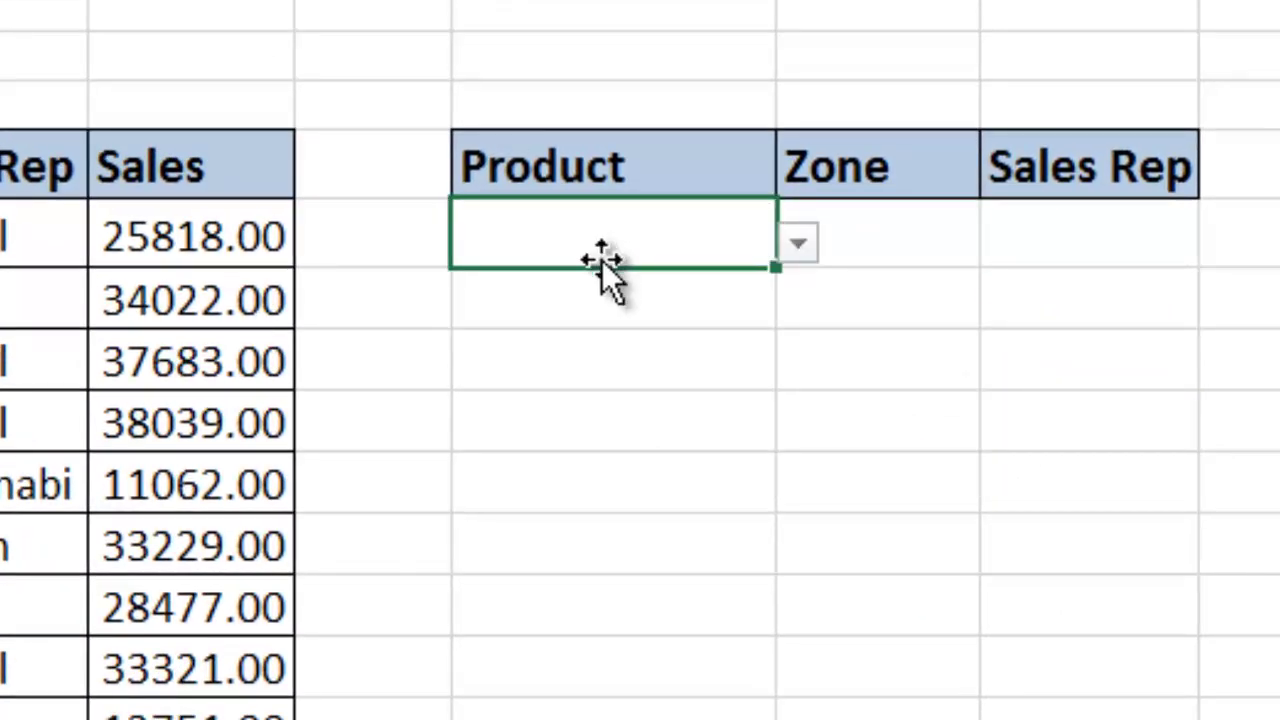